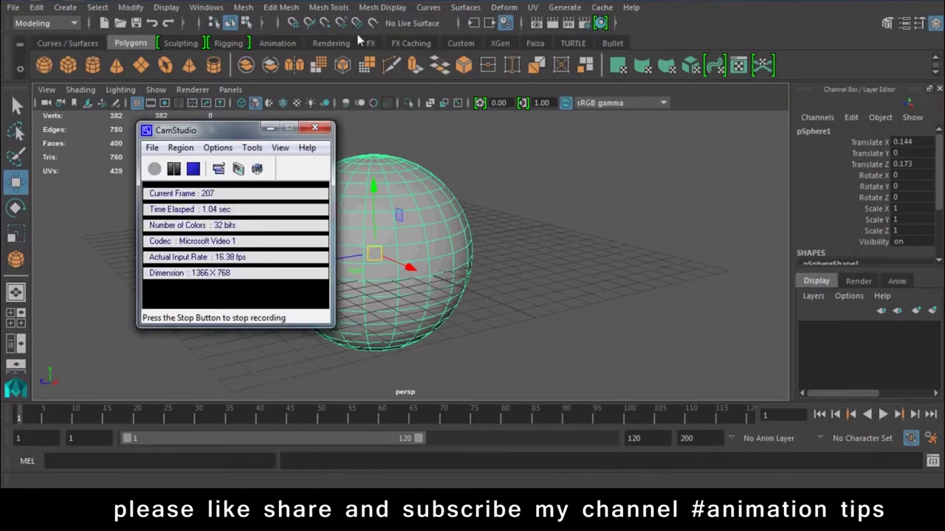
Open the Edit Mesh menu with the polygon sphere pSphere1 in the scene.
click(325, 9)
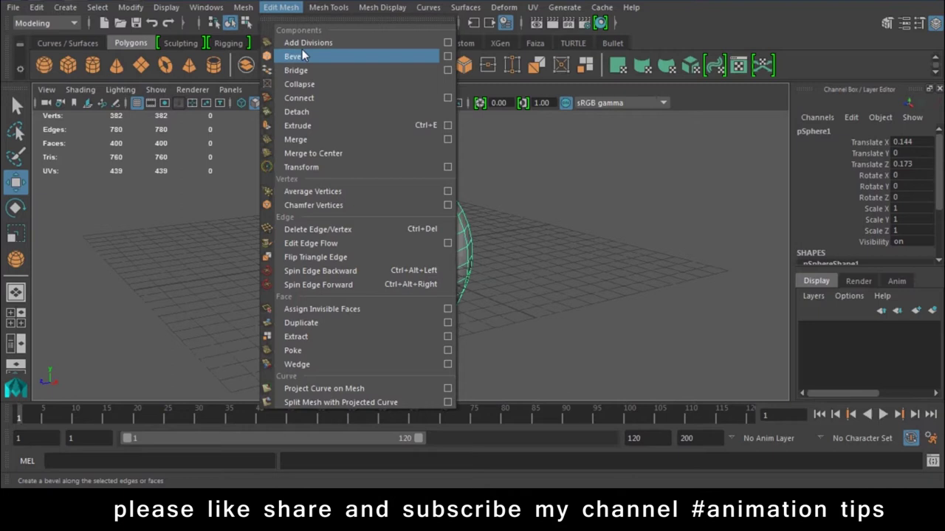
Select the sphere in face mode and pick one face on its upper side.
click(554, 223)
drag(561, 197, 521, 236)
click(422, 274)
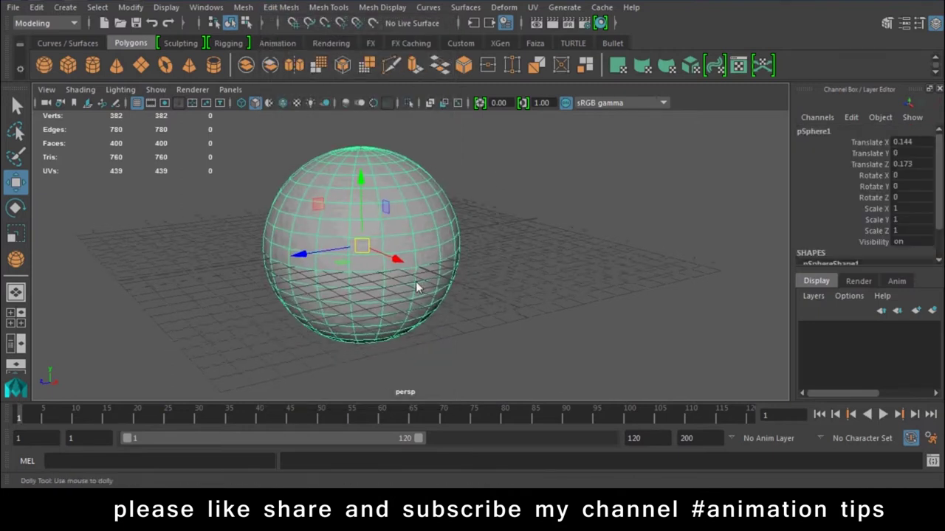
scroll(416, 286, up, 5)
right_drag(479, 167, 287, 253)
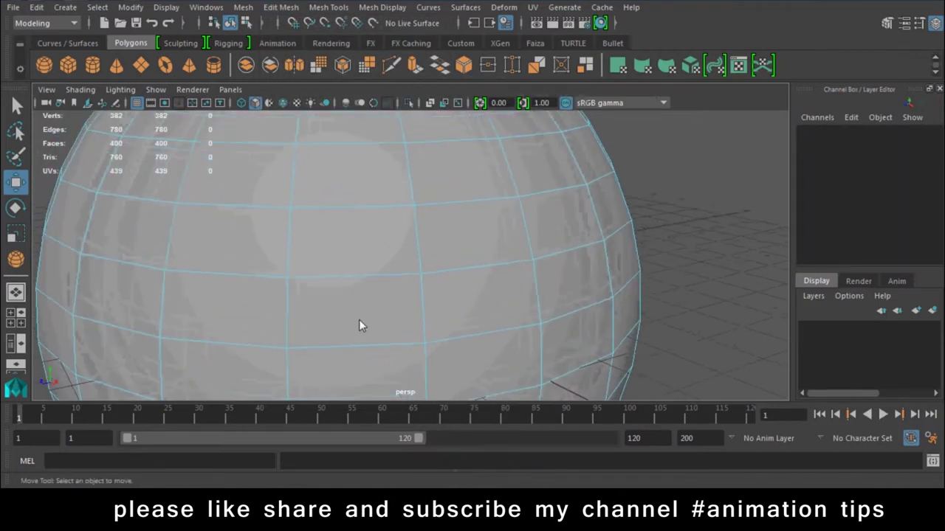
click(340, 255)
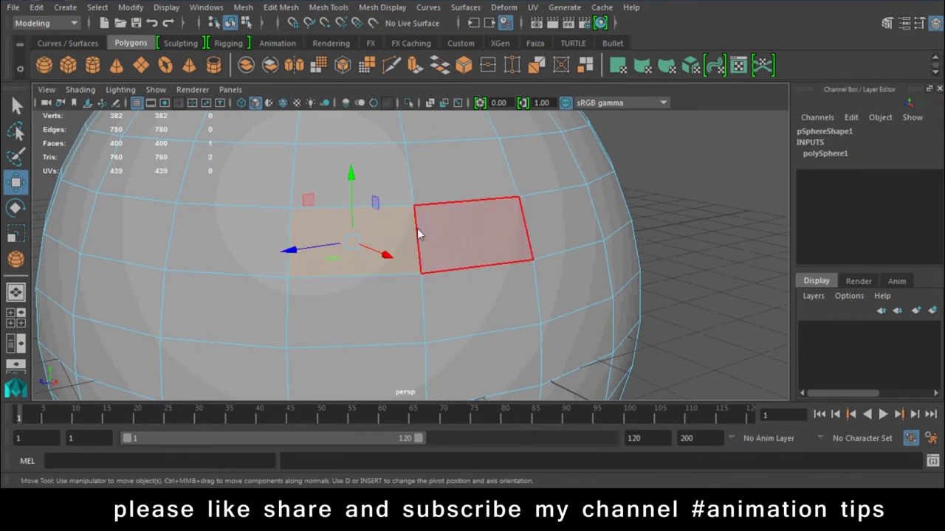
alt+drag(420, 279, 429, 279)
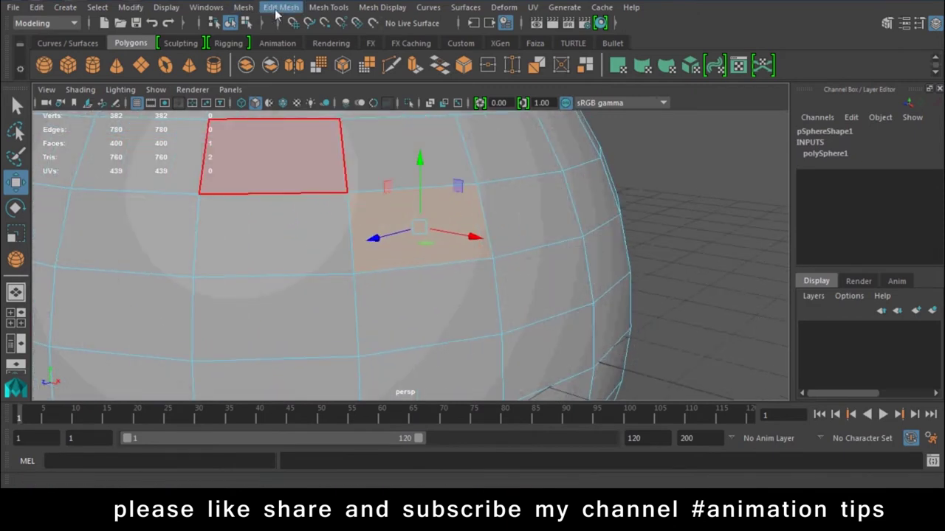
Apply Add Divisions to Face in quads mode, splitting the face into four quads.
click(280, 8)
click(448, 43)
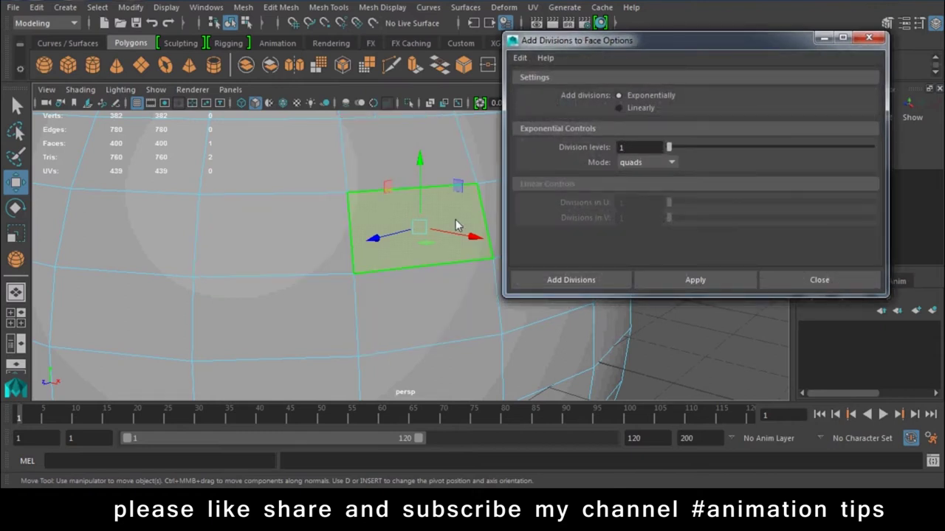
click(661, 282)
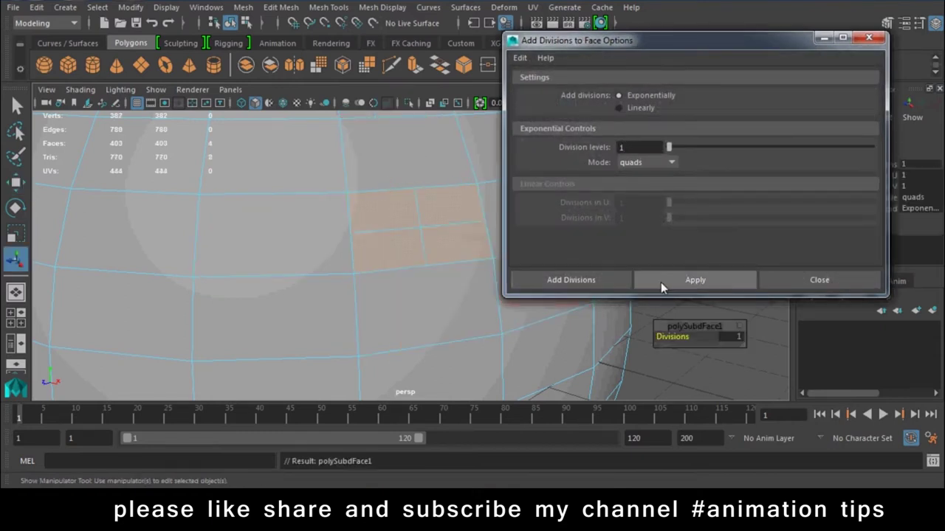
scroll(347, 290, up, 2)
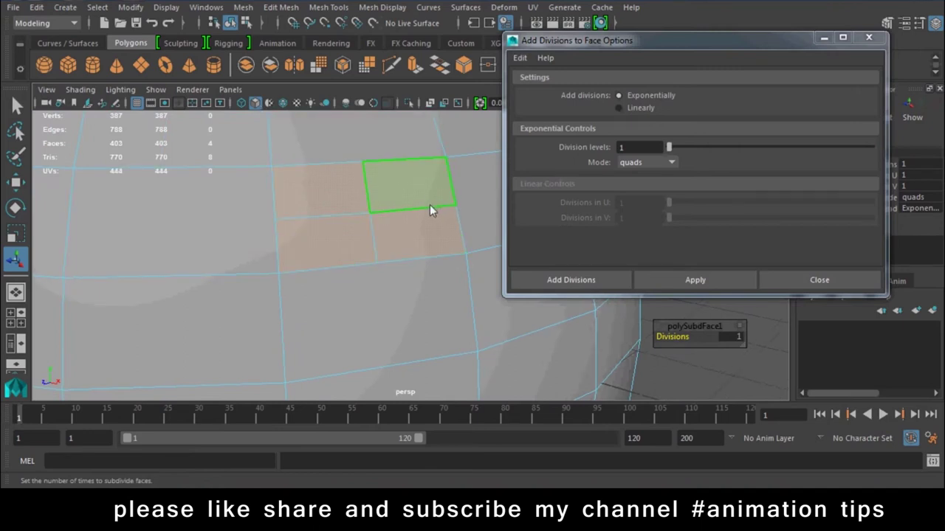
mouse_move(388, 319)
alt+mouse_down()
mouse_move(325, 270)
mouse_move(310, 193)
alt+mouse_up()
mouse_move(316, 228)
alt+mouse_down()
mouse_move(358, 240)
mouse_move(389, 289)
mouse_move(277, 260)
alt+mouse_up()
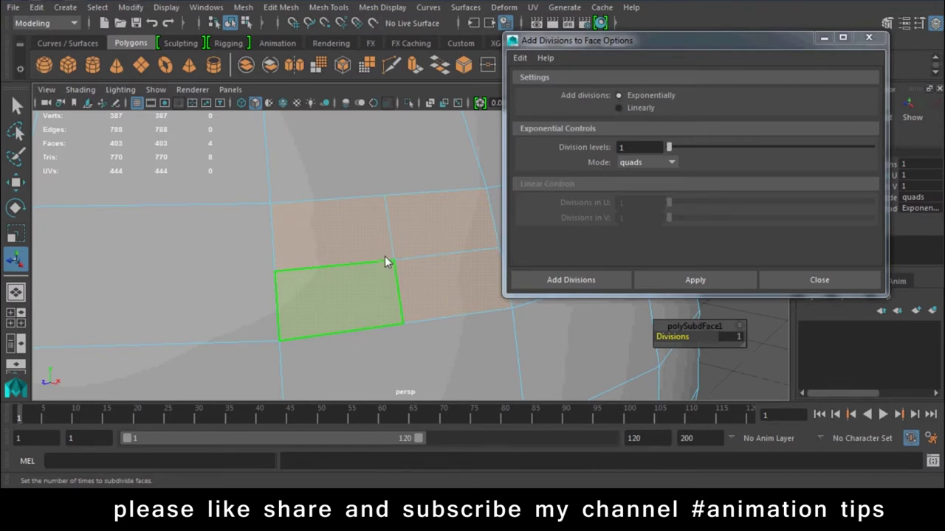
Undo the quad split and re-apply Add Divisions to Face with Mode set to triangles.
key(ctrl+z)
click(646, 163)
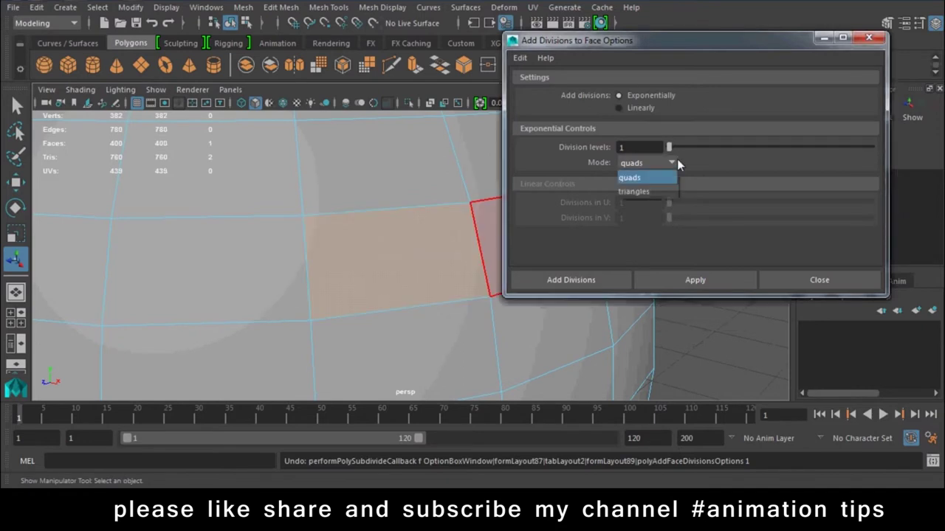
click(653, 190)
click(635, 164)
click(632, 192)
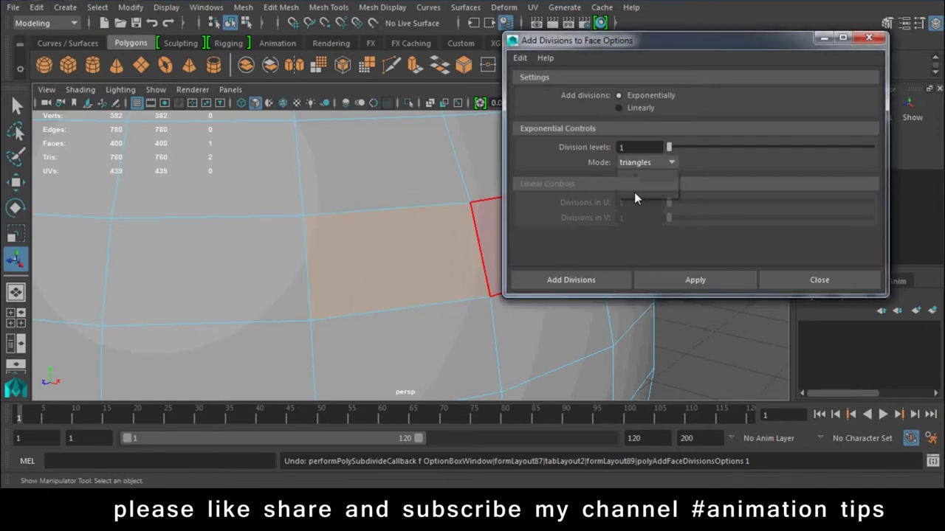
click(654, 284)
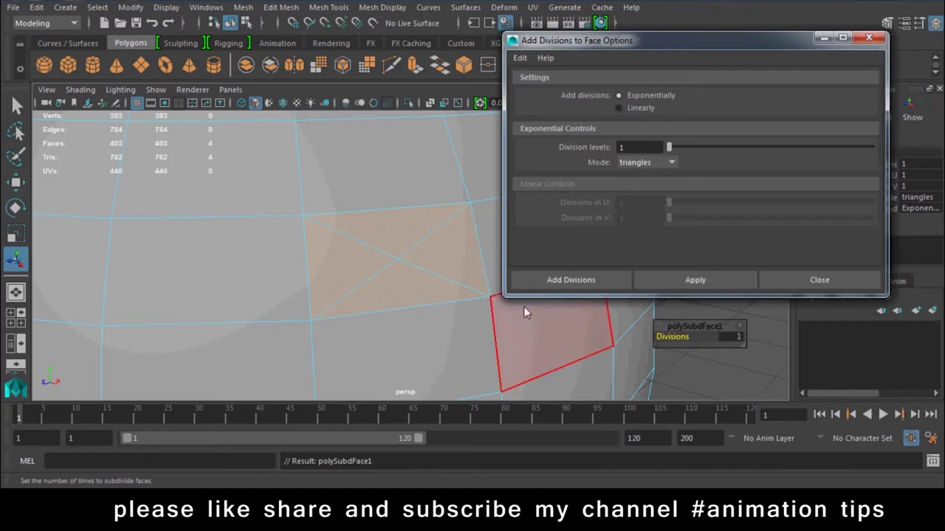
alt+drag(295, 228, 388, 283)
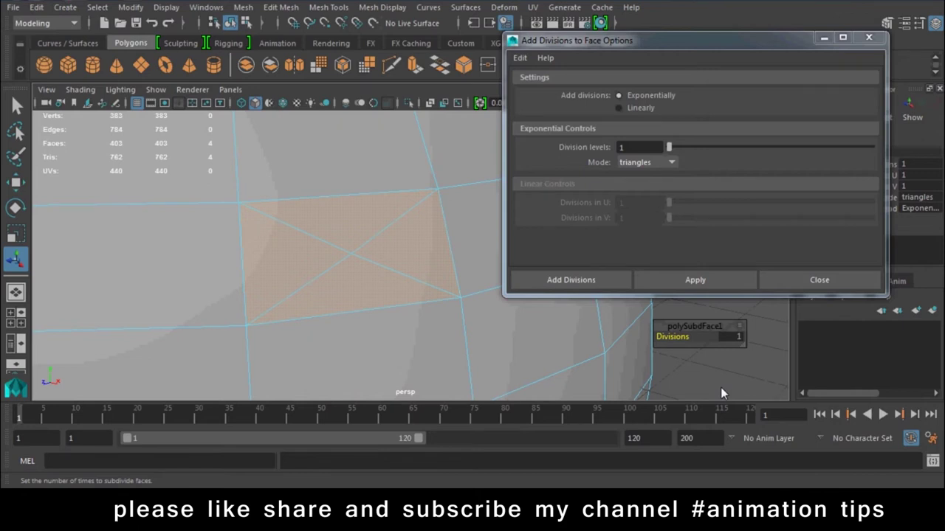
Return to Object Mode and select the whole sphere.
scroll(263, 222, down, 5)
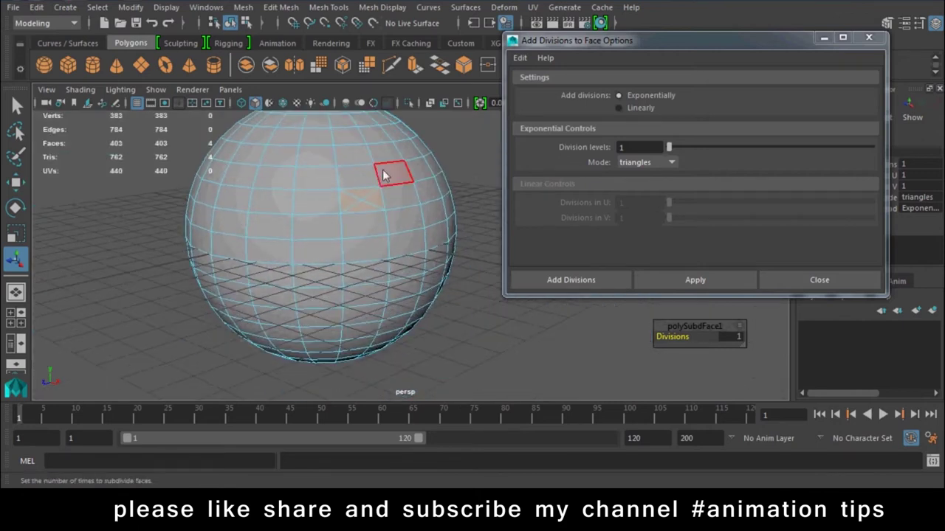
right_drag(383, 175, 464, 83)
click(356, 257)
Delete the sphere and draw a new polygon box on the grid.
key(Delete)
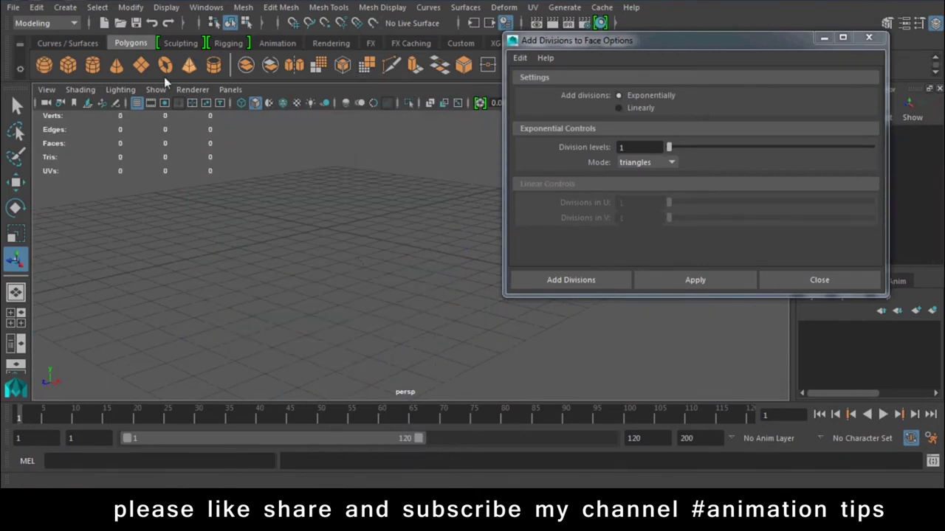
click(68, 65)
drag(359, 199, 308, 288)
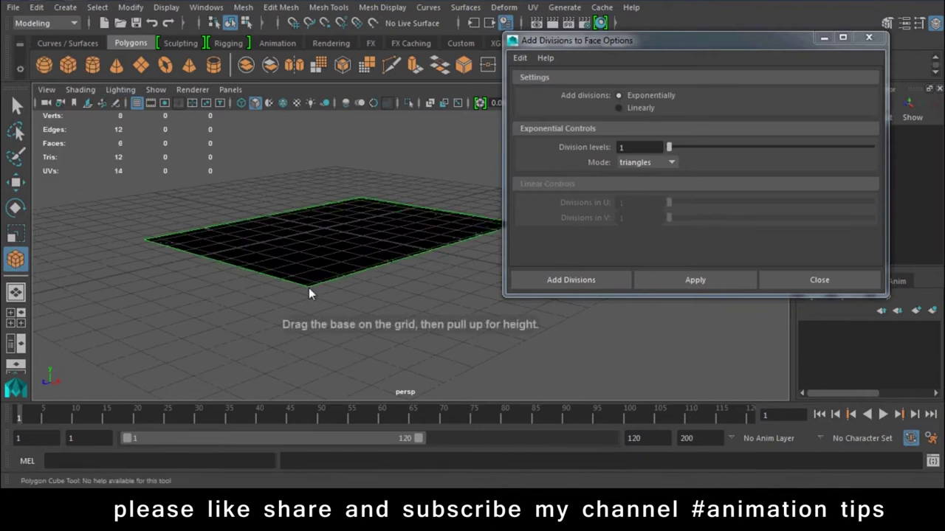
drag(308, 209, 310, 145)
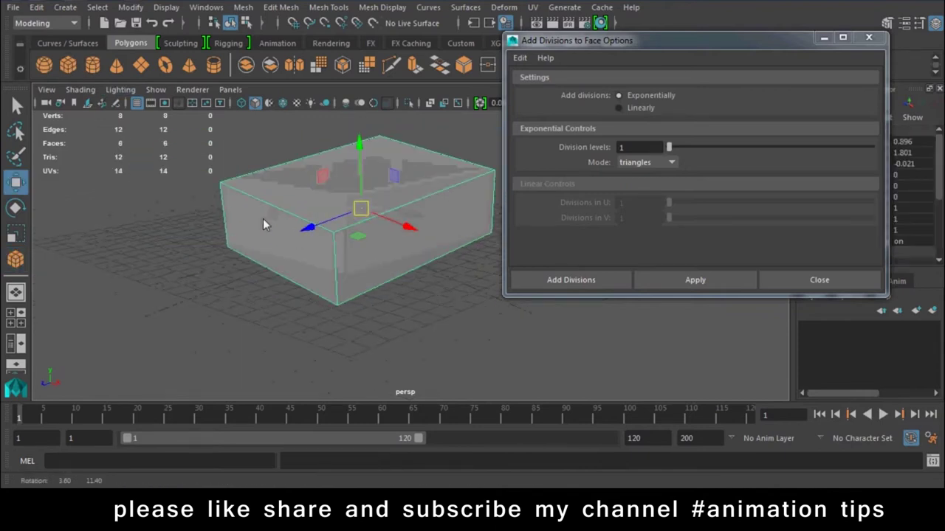
Add divisions to the box's top face, first as triangles, then as quads.
right_drag(432, 133, 433, 157)
click(417, 187)
alt+drag(390, 245, 417, 325)
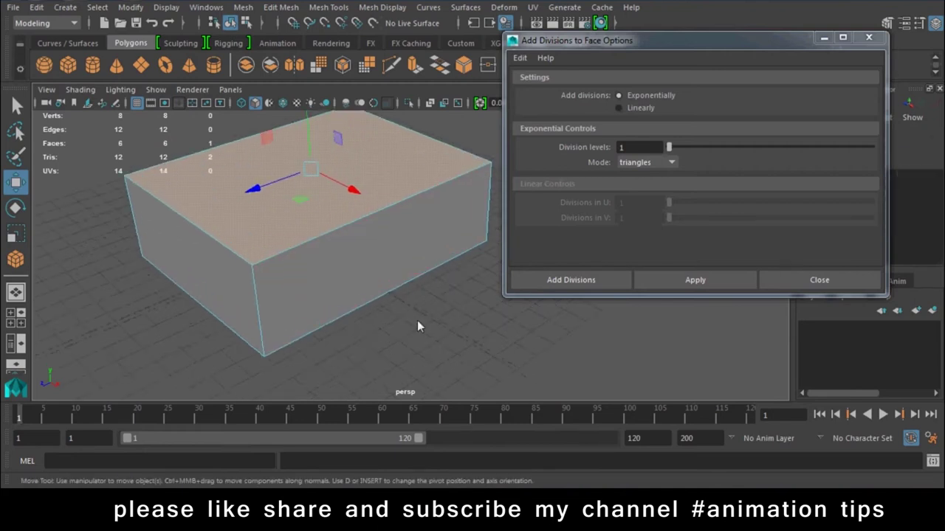
click(629, 163)
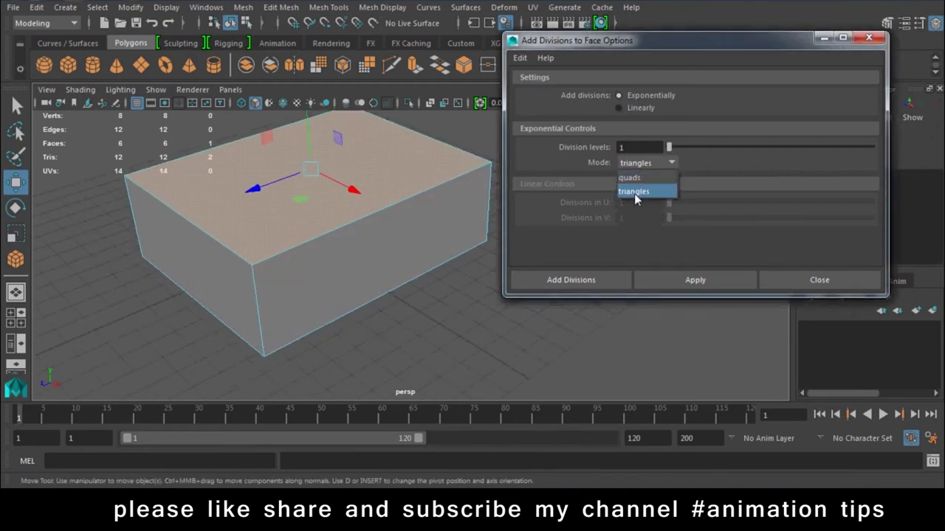
click(634, 193)
click(664, 279)
click(651, 163)
click(645, 179)
click(698, 286)
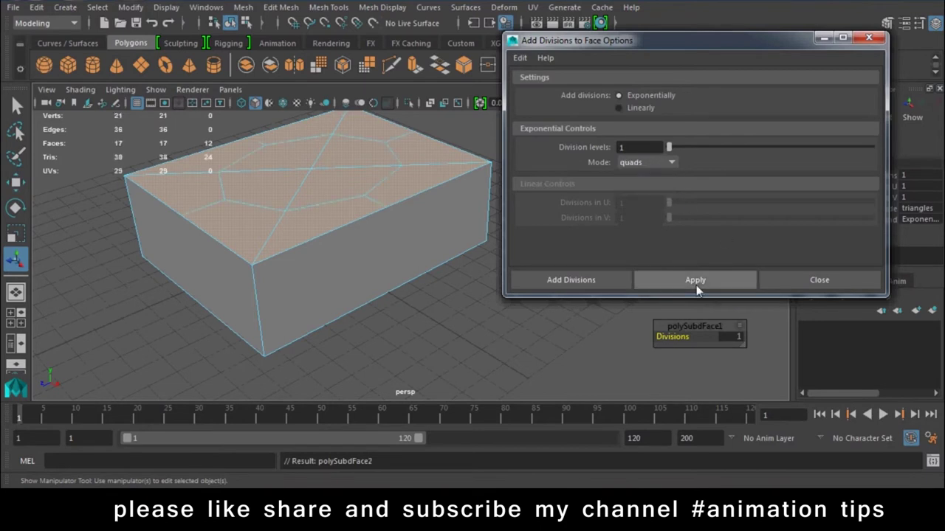
alt+drag(411, 245, 363, 305)
Select the four top centre faces and extrude them upward into a tall column.
right_drag(386, 200, 384, 154)
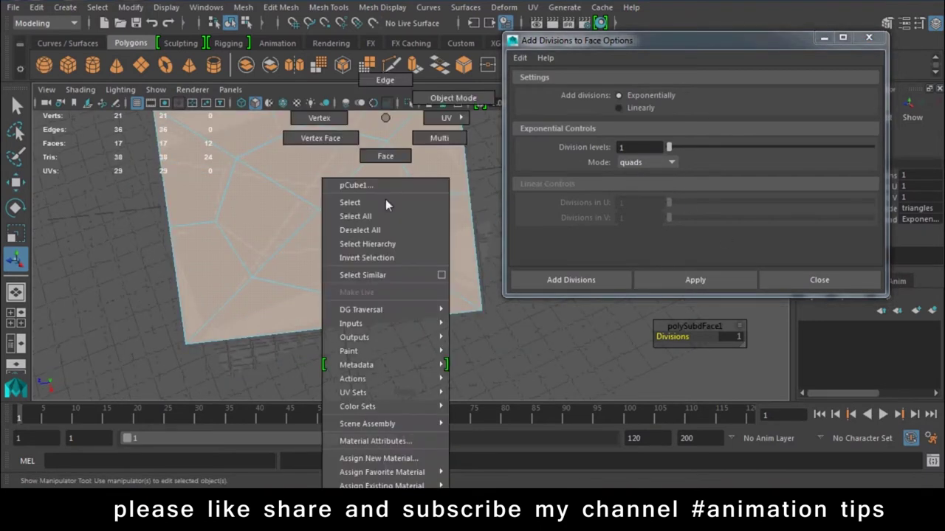
click(310, 224)
click(304, 159)
shift+click(304, 159)
shift+click(271, 215)
shift+click(325, 266)
mouse_move(293, 327)
alt+mouse_down()
mouse_move(396, 254)
mouse_move(345, 349)
alt+mouse_up()
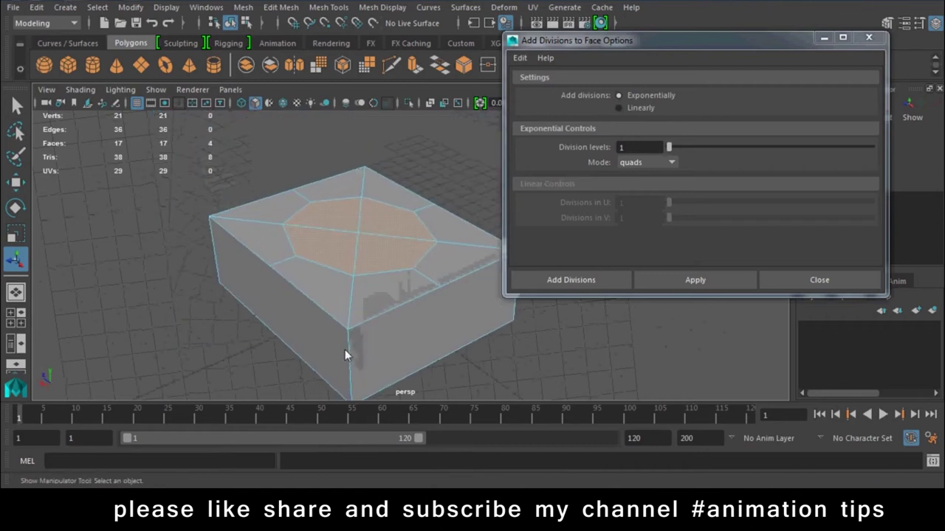
click(410, 65)
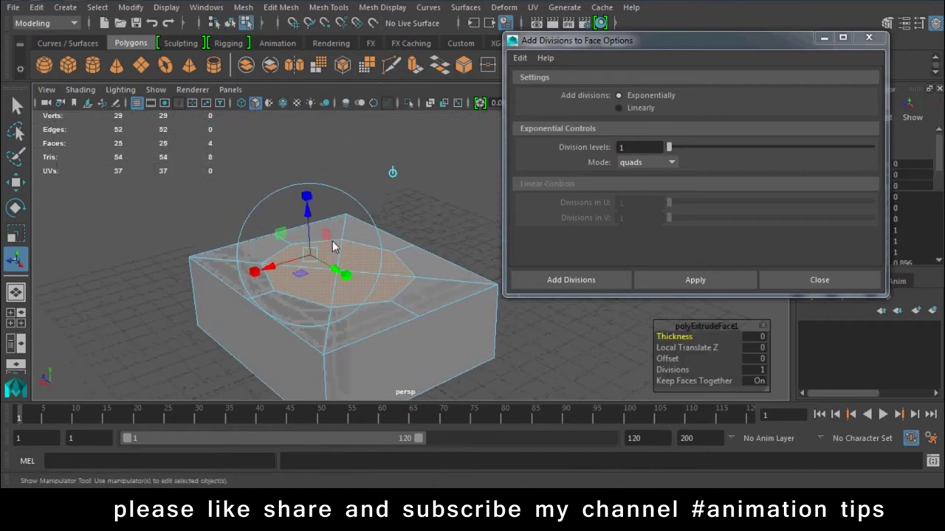
drag(306, 212, 328, 94)
Select the block's underside face and split it into triangles with Add Divisions.
right_drag(340, 144, 400, 126)
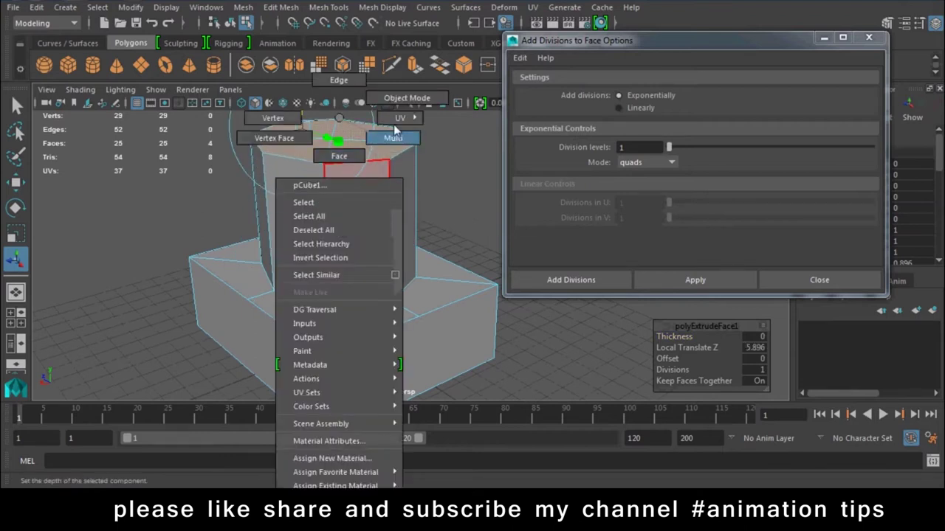
click(482, 377)
mouse_move(378, 308)
alt+mouse_down()
mouse_move(271, 396)
mouse_move(354, 204)
mouse_move(392, 268)
mouse_move(390, 150)
alt+mouse_up()
right_drag(390, 150, 390, 154)
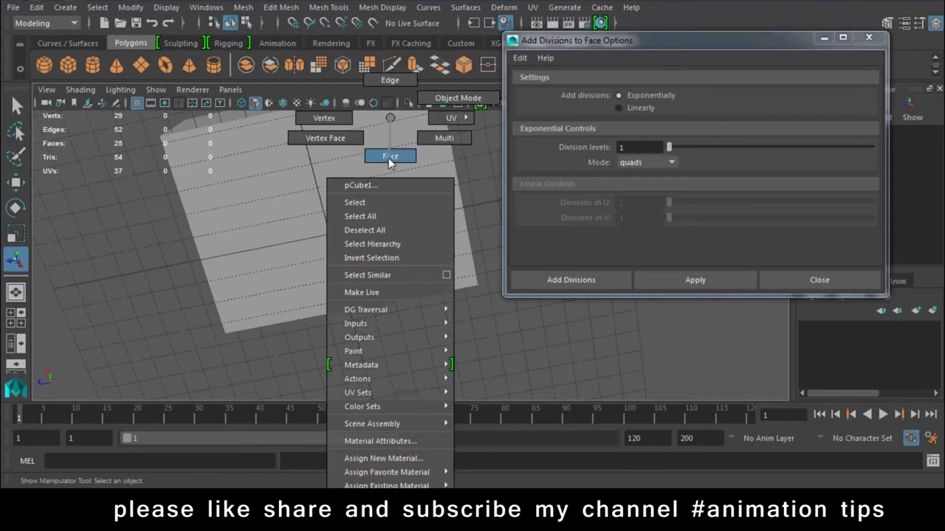
click(649, 162)
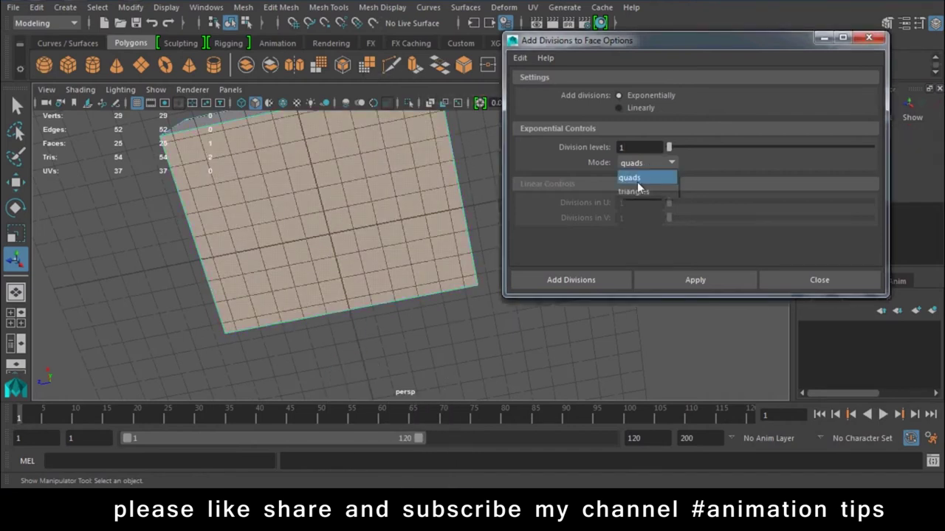
click(636, 189)
click(603, 287)
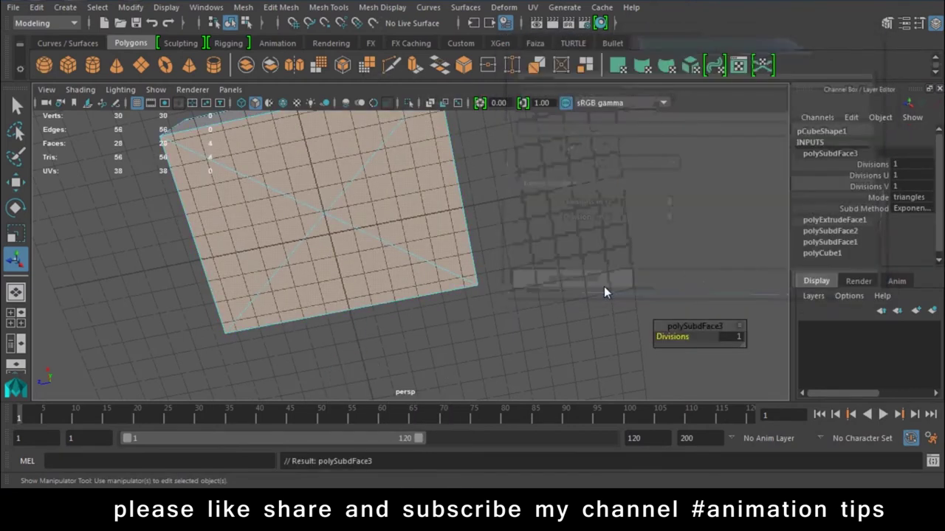
Apply Edit Mesh > Add Divisions to the plane again.
click(323, 8)
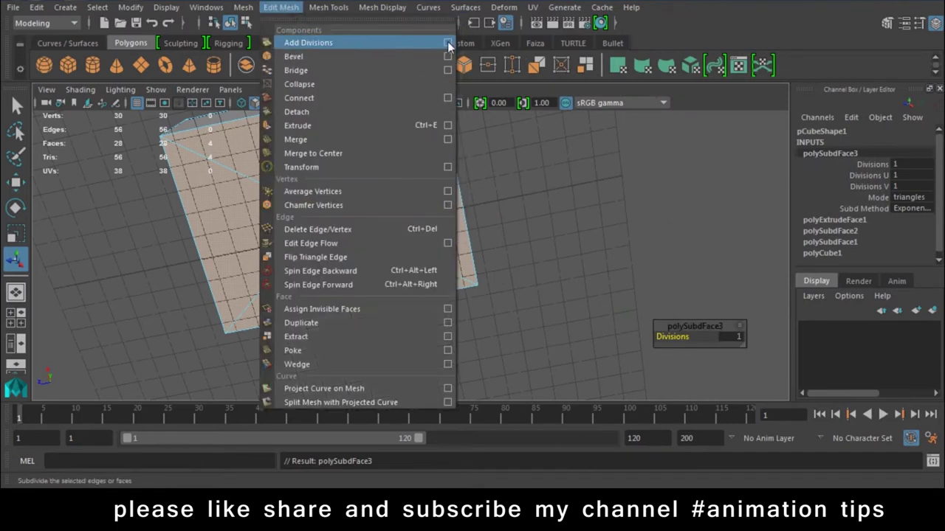
click(447, 43)
click(641, 164)
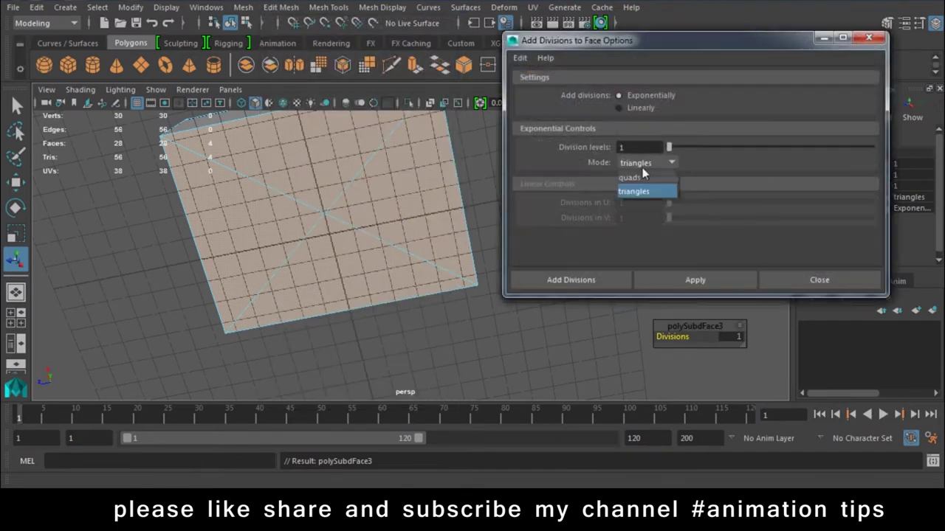
click(580, 285)
Select the four central faces and extrude them out into a post.
alt+drag(370, 301, 373, 266)
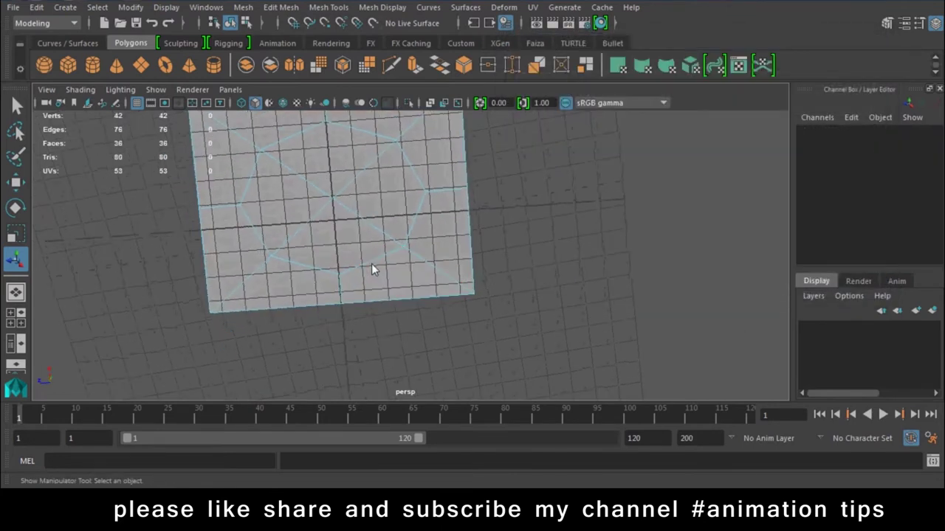
click(139, 104)
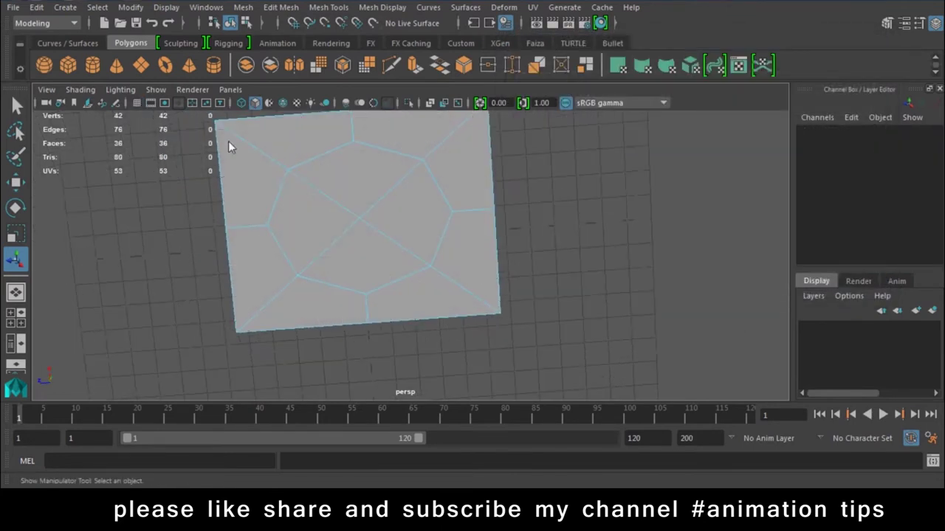
click(317, 201)
shift+click(387, 202)
shift+click(379, 251)
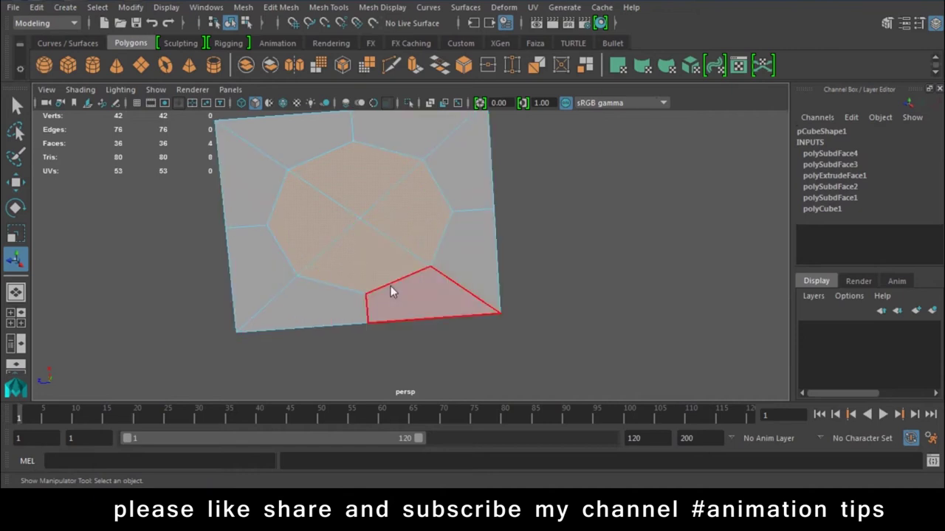
click(414, 65)
alt+drag(440, 186, 398, 301)
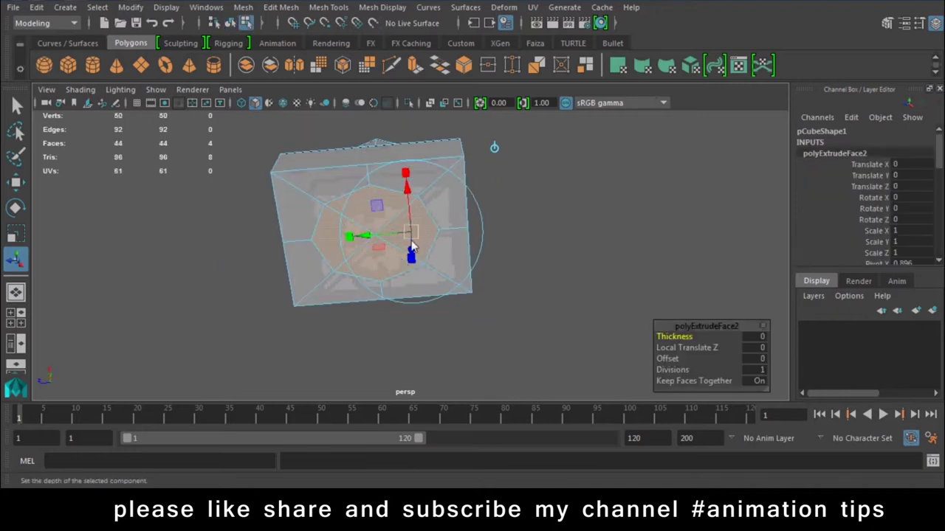
drag(411, 255, 411, 340)
Return to Object Mode and delete the practice mesh pCube1.
mouse_move(381, 117)
right_down()
mouse_move(381, 195)
mouse_move(450, 98)
right_up()
mouse_move(548, 236)
alt+mouse_down()
mouse_move(365, 304)
mouse_move(446, 297)
mouse_move(348, 253)
mouse_move(411, 295)
alt+mouse_up()
click(409, 324)
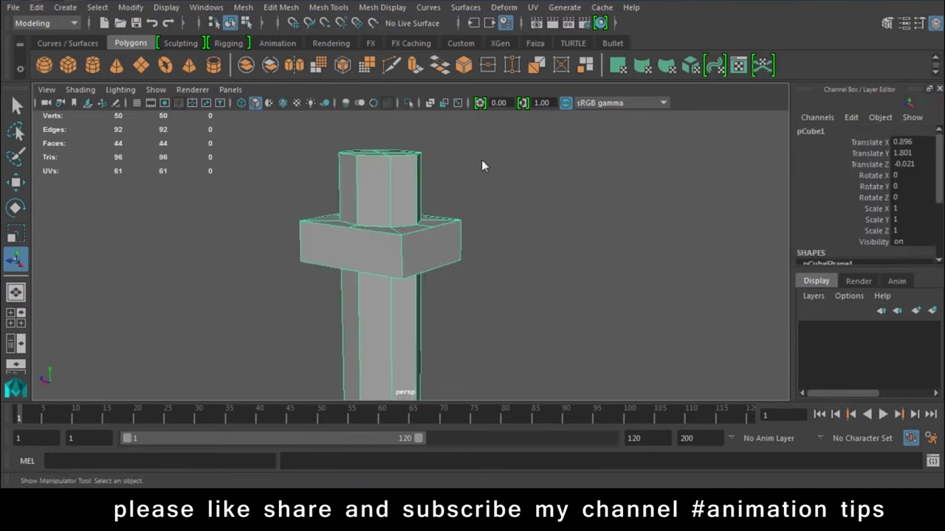
key(Delete)
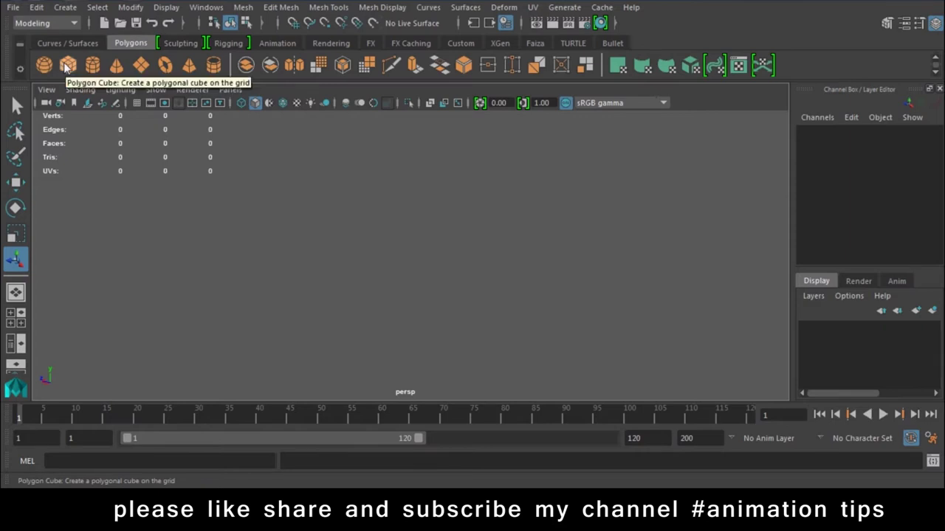
Show the grid and draw a polygon cube in the viewport.
click(136, 104)
click(66, 63)
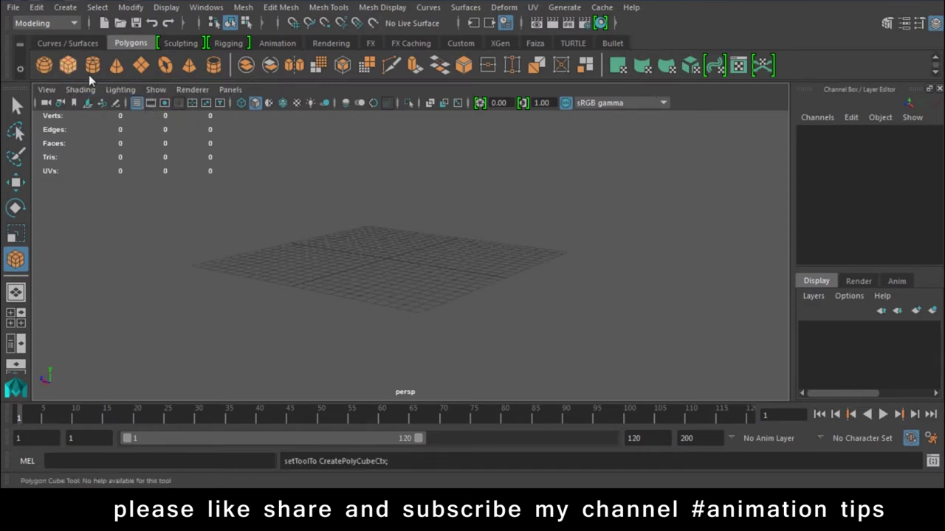
mouse_move(391, 195)
mouse_down()
mouse_move(344, 325)
mouse_move(359, 192)
mouse_up()
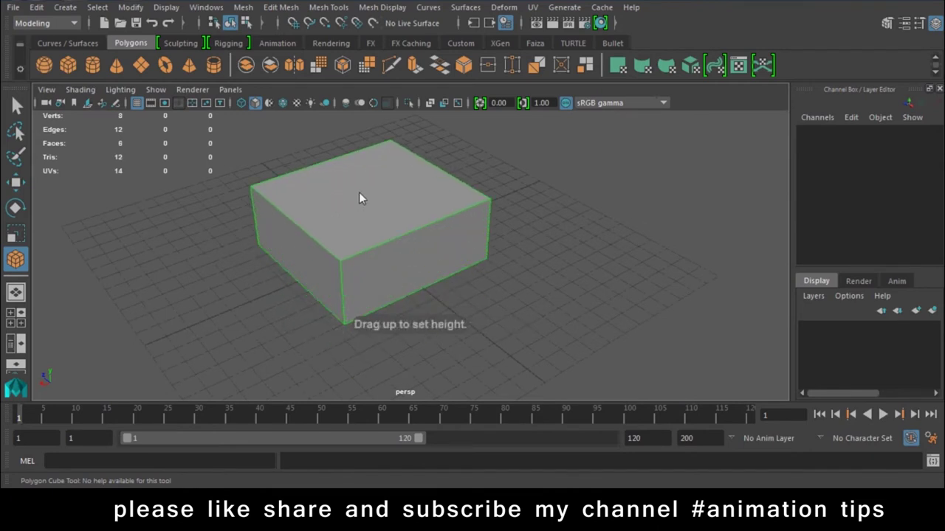
Set the cube's width and depth subdivisions to 7 and height subdivisions to 3.
scroll(849, 195, down, 3)
scroll(856, 221, down, 2)
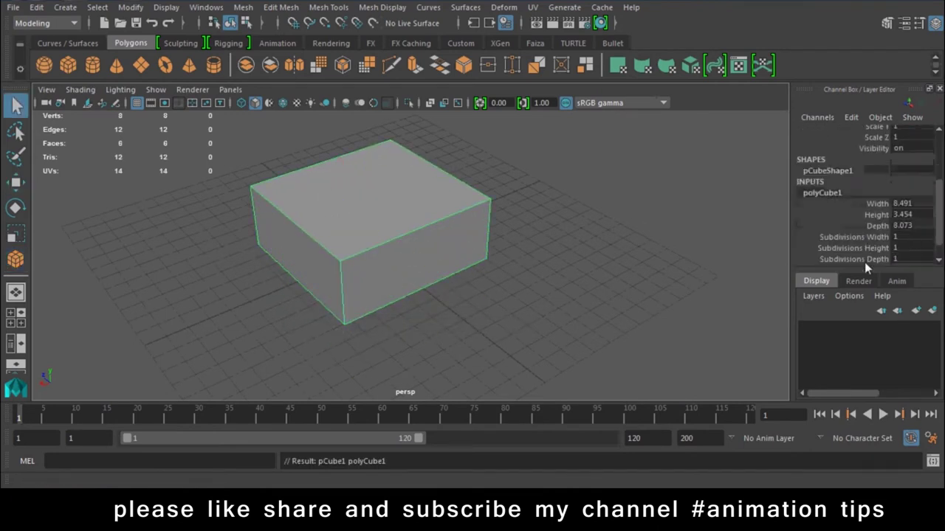
scroll(878, 203, down, 2)
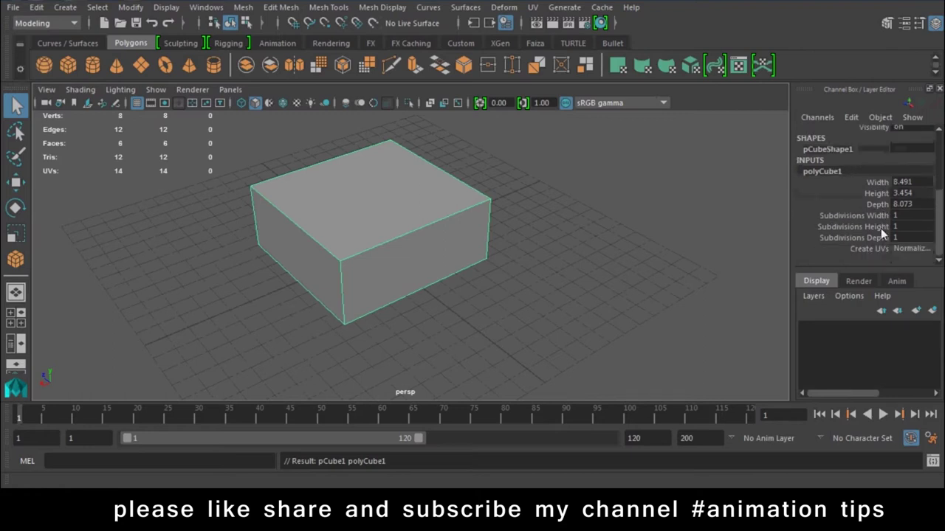
click(882, 217)
mouse_move(527, 251)
middle_down()
mouse_move(578, 248)
mouse_move(569, 247)
middle_up()
click(859, 227)
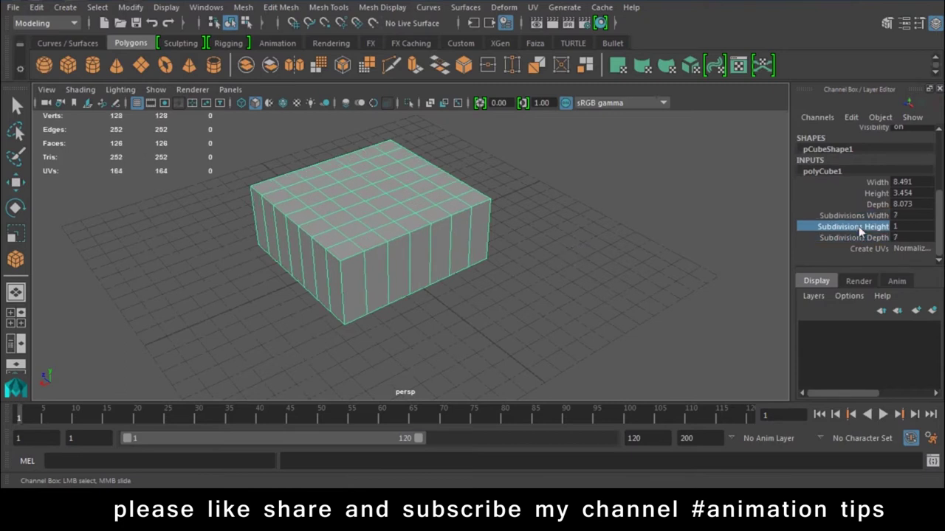
middle_drag(642, 315, 654, 316)
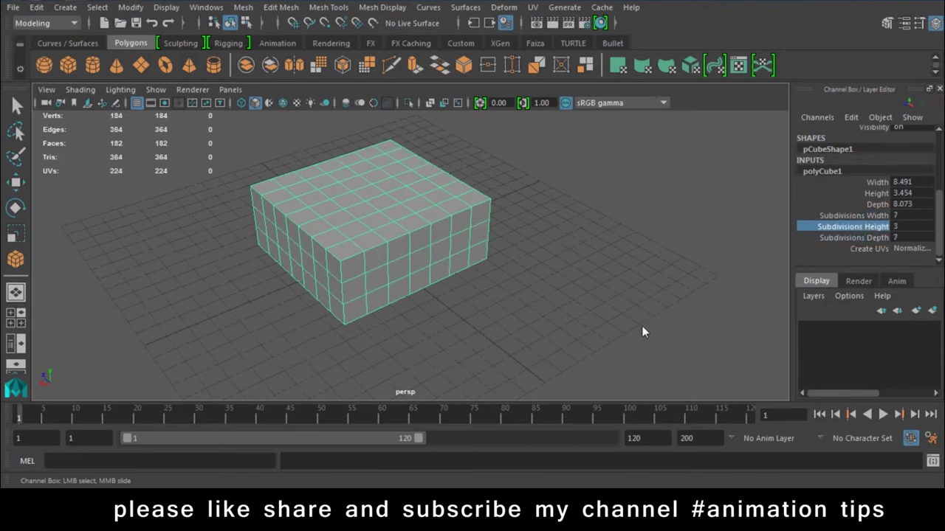
Inspect the subdivided cube from several angles in vertex mode.
mouse_move(614, 272)
alt+mouse_down()
mouse_move(520, 273)
mouse_move(522, 301)
mouse_move(299, 335)
mouse_move(210, 291)
mouse_move(500, 323)
alt+mouse_up()
click(679, 205)
alt+drag(679, 204, 599, 232)
alt+right_drag(599, 232, 567, 261)
alt+drag(567, 261, 522, 309)
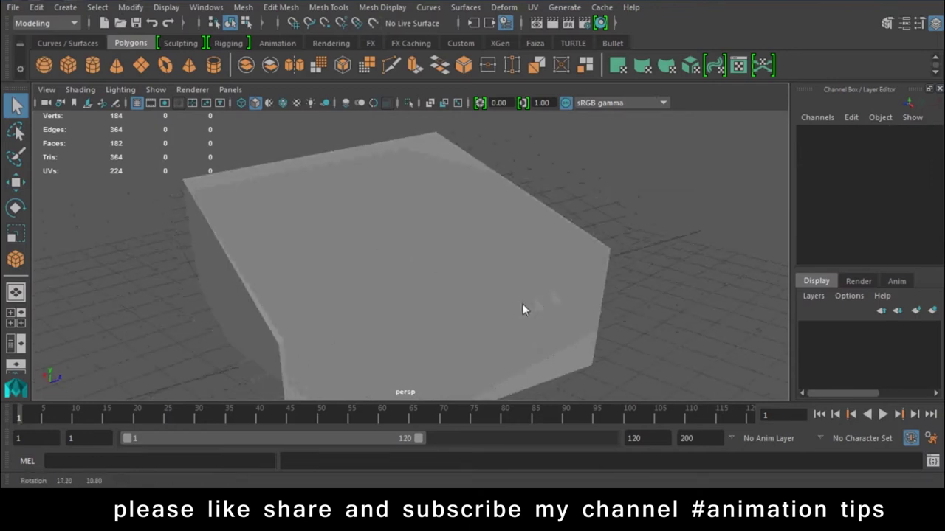
right_drag(511, 219, 463, 127)
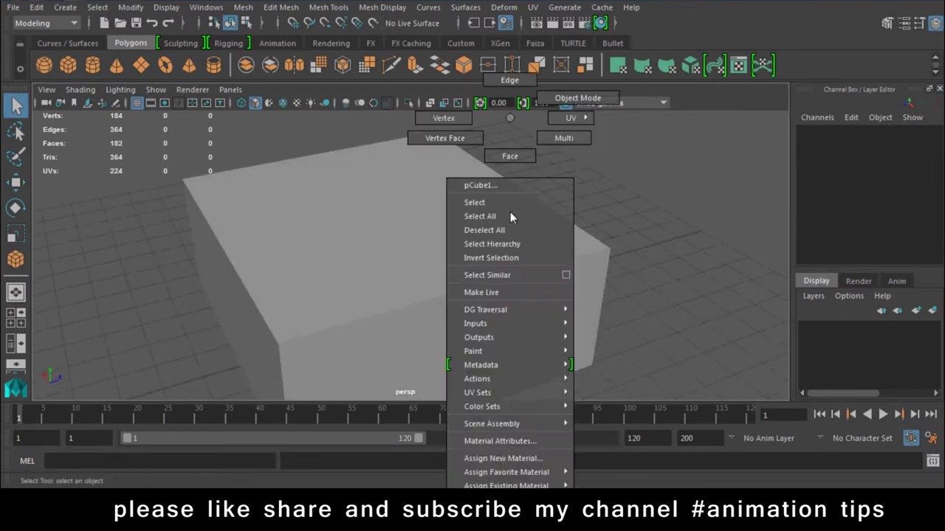
mouse_move(463, 127)
alt+mouse_down()
mouse_move(411, 236)
mouse_move(443, 300)
mouse_move(476, 232)
alt+mouse_up()
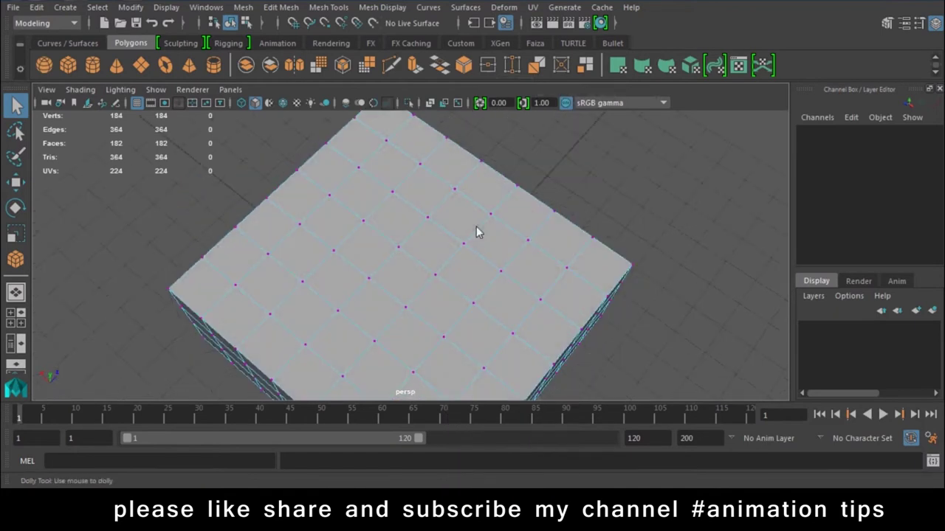
alt+right_drag(476, 233, 542, 200)
mouse_move(542, 200)
alt+mouse_down()
mouse_move(426, 217)
mouse_move(443, 228)
alt+mouse_up()
Back in Object Mode, raise the width and depth subdivisions from 7 to 8.
right_drag(441, 118, 522, 117)
click(444, 262)
scroll(902, 243, down, 3)
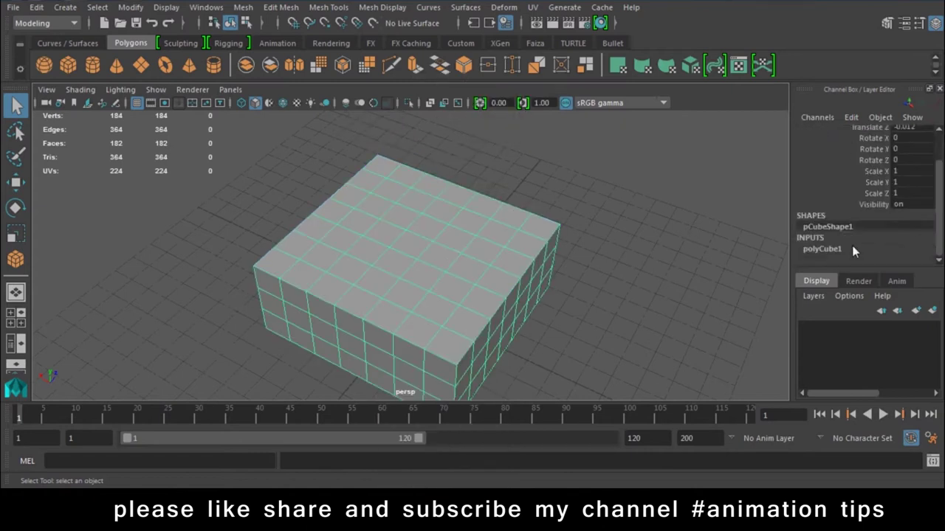
click(841, 249)
click(878, 230)
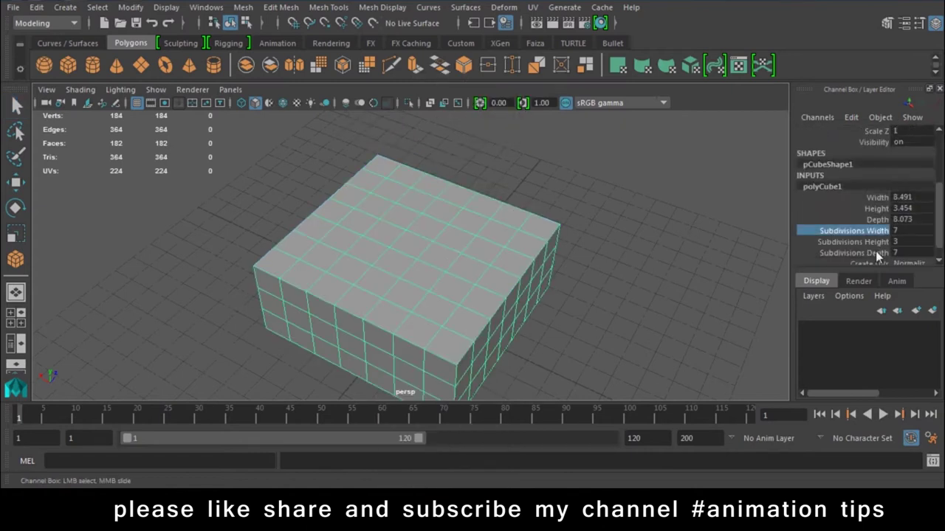
ctrl+click(875, 252)
middle_drag(731, 232, 736, 232)
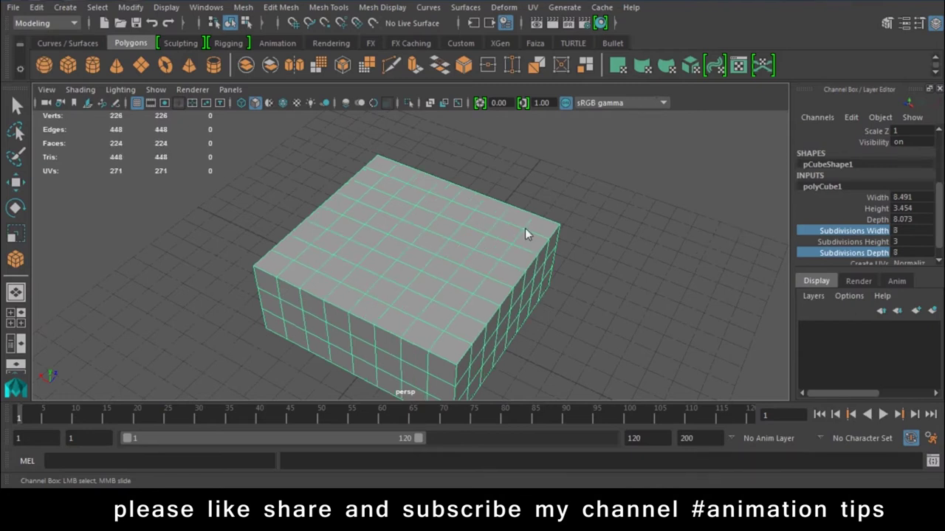
Select the top centre vertex of the box in vertex mode.
right_drag(524, 223, 524, 186)
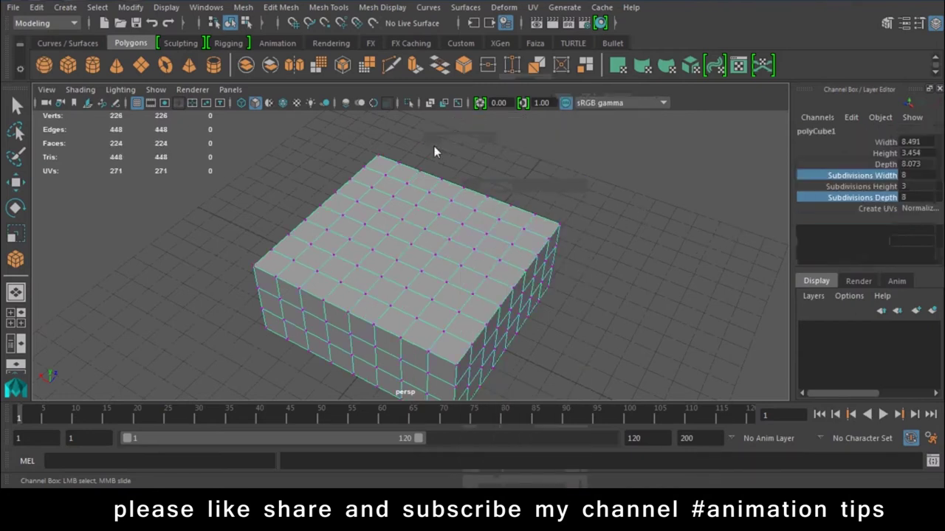
scroll(423, 279, up, 3)
click(410, 242)
With the Move tool, pull the box's top centre vertex up into a spike.
alt+drag(529, 263, 370, 231)
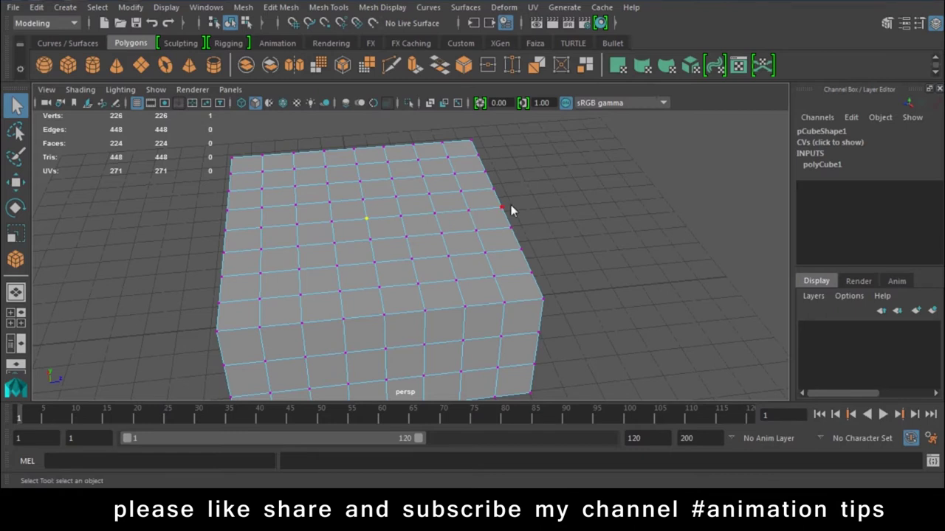
click(550, 205)
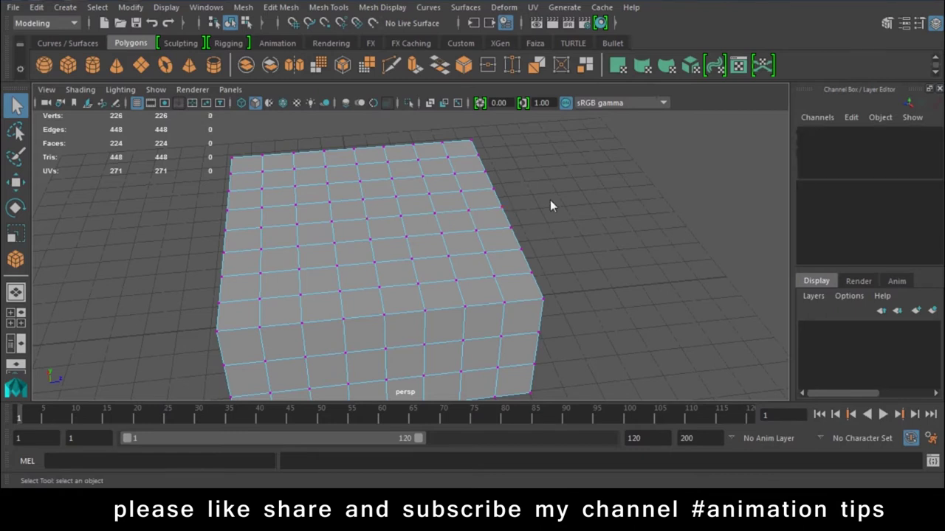
key(w)
click(370, 221)
mouse_move(382, 219)
alt+mouse_down()
mouse_move(417, 263)
mouse_move(399, 244)
alt+mouse_up()
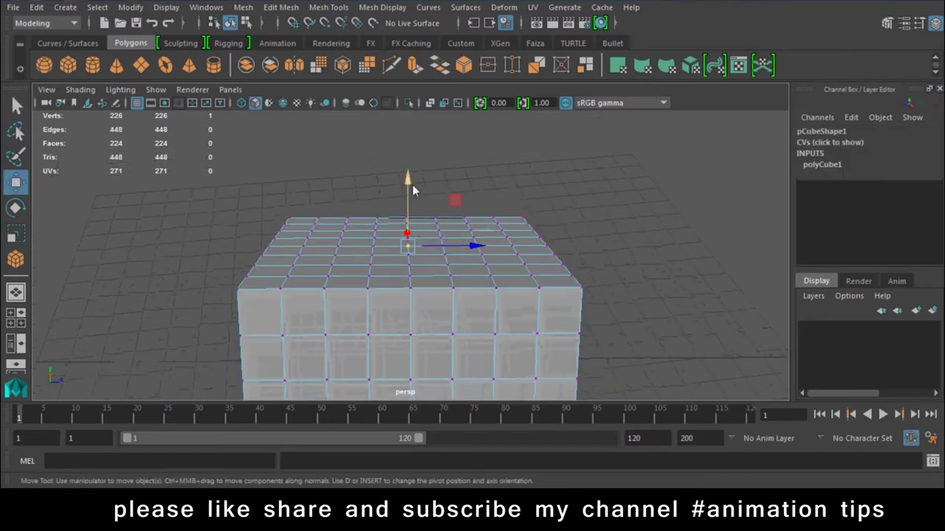
drag(407, 173, 438, 62)
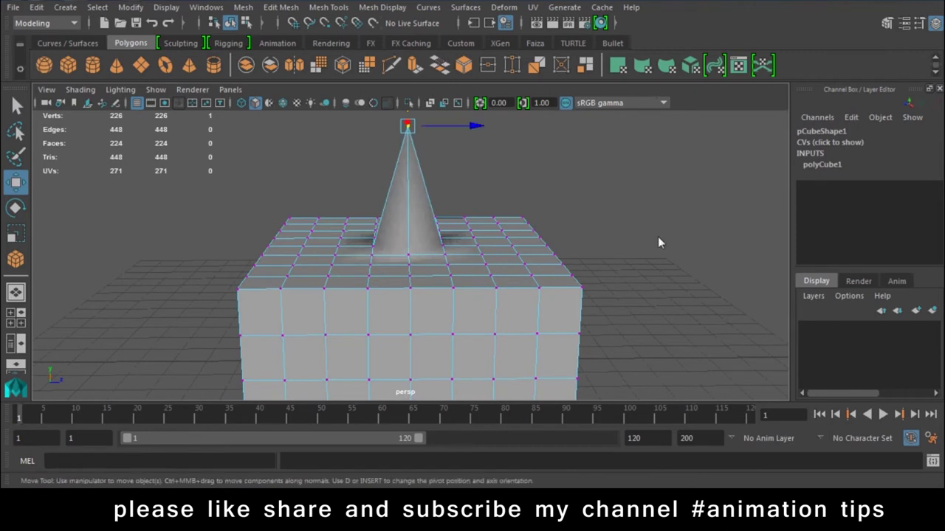
Undo the spike and a lower retry, then enable soft selection with B.
key(ctrl+z)
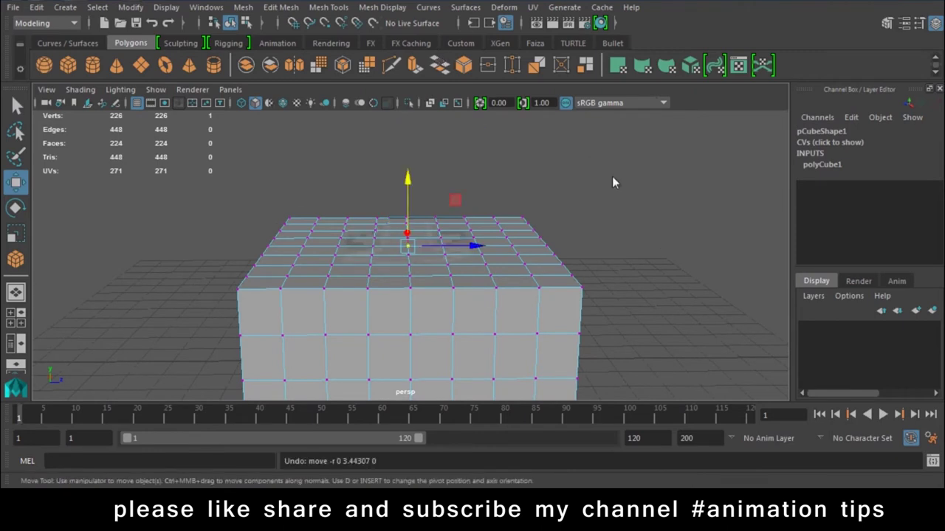
middle_drag(451, 205, 439, 117)
key(ctrl+z)
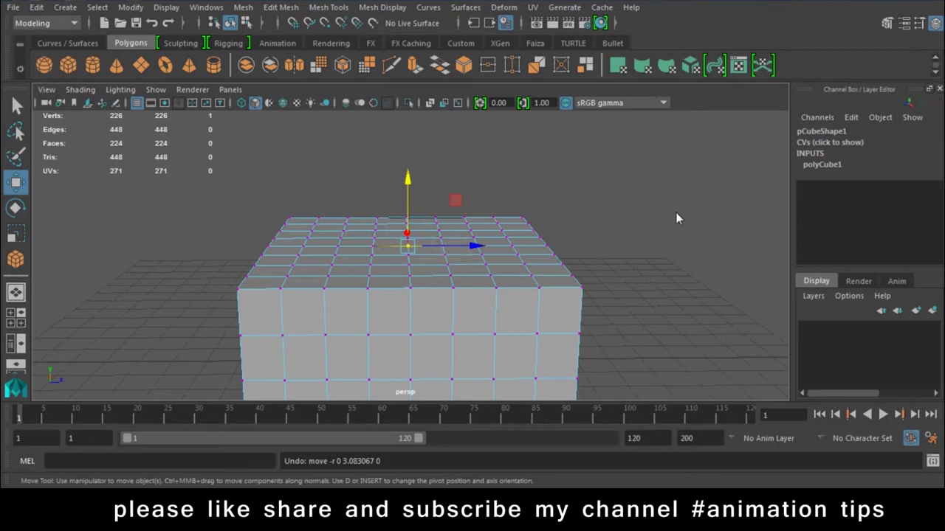
key(b)
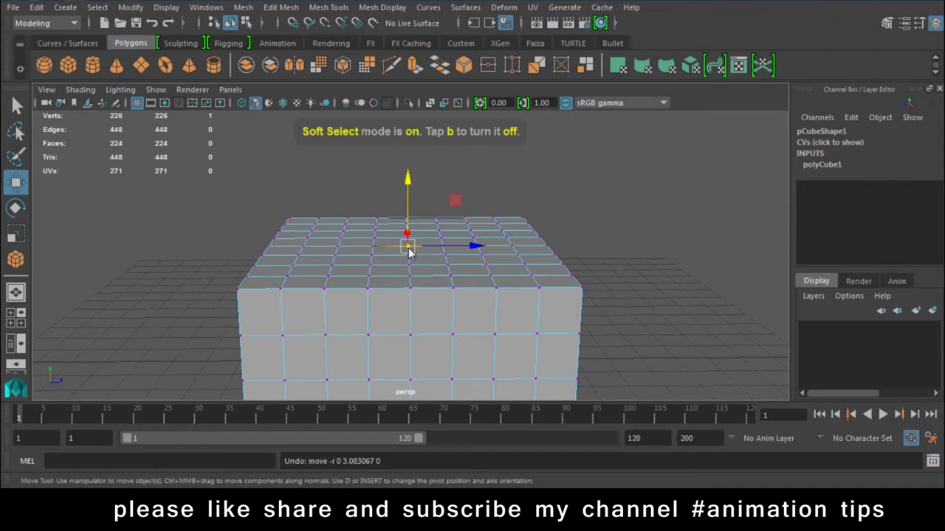
Adjust the soft selection falloff radius to about 3.76.
key(b)
mouse_move(410, 253)
mouse_down()
mouse_move(563, 211)
mouse_move(541, 227)
mouse_up()
drag(541, 226, 507, 235)
key(b)
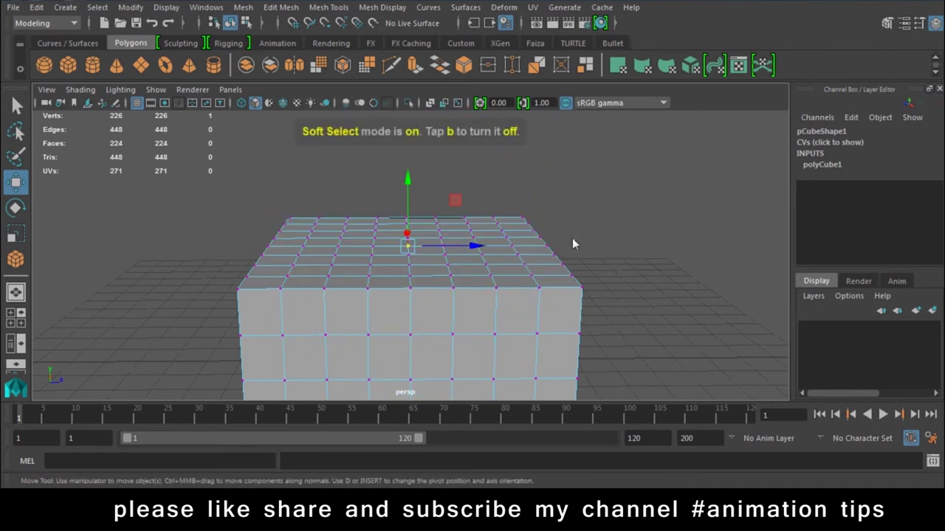
mouse_move(395, 260)
mouse_down()
mouse_move(505, 210)
mouse_move(563, 202)
mouse_move(548, 209)
mouse_up()
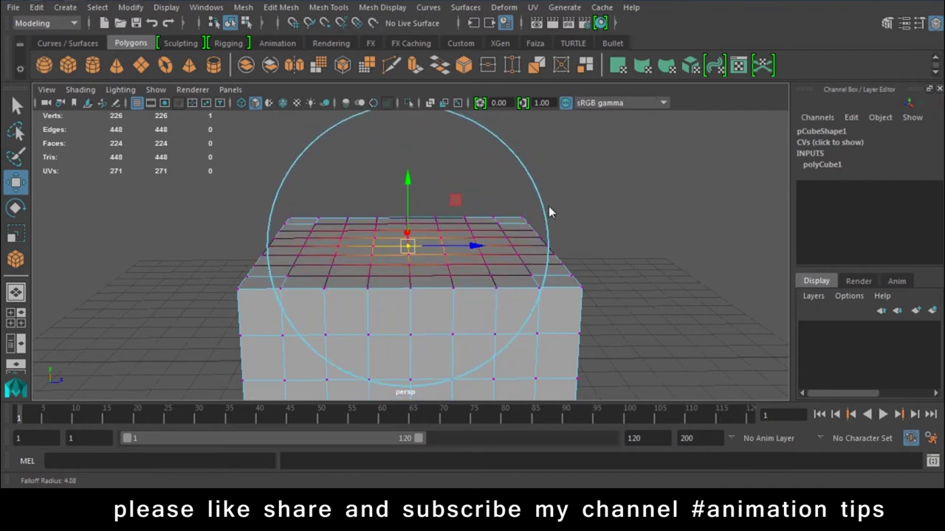
Try raising the top centre into a bump and a cone, undoing back to flat.
mouse_move(410, 179)
mouse_down()
mouse_move(463, 105)
mouse_move(442, 238)
mouse_move(477, 88)
mouse_move(470, 201)
mouse_move(489, 120)
mouse_move(489, 198)
mouse_move(495, 129)
mouse_move(495, 228)
mouse_move(499, 147)
mouse_move(510, 265)
mouse_up()
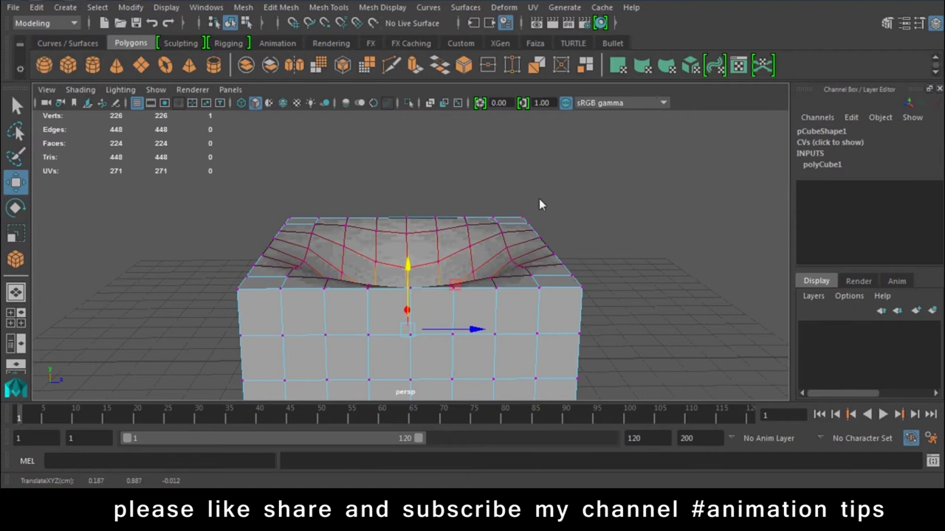
key(ctrl+z)
key(ctrl+z)
key(ctrl+z)
key(ctrl+z)
key(ctrl+z)
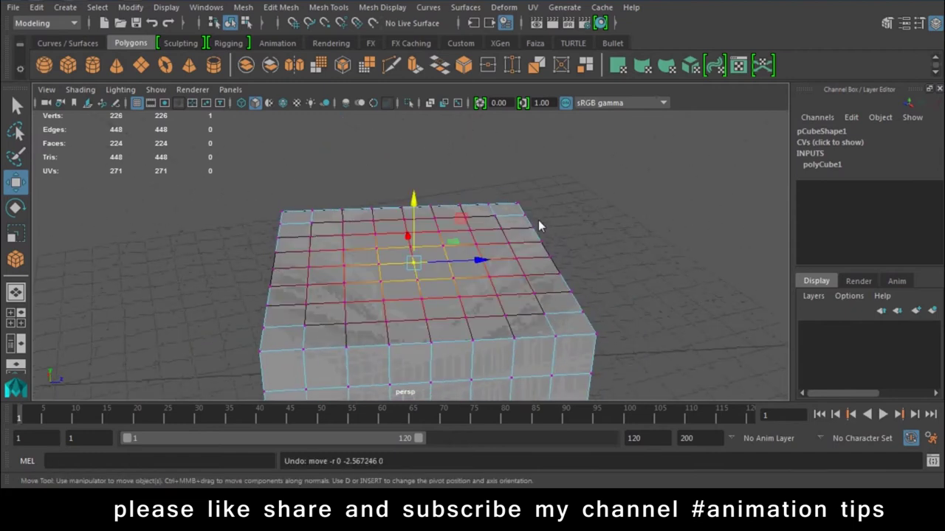
drag(414, 201, 443, 104)
key(ctrl+z)
key(shift+z)
key(ctrl+z)
From a low side view, lift the top centre into a smooth bulge, then undo it.
mouse_move(568, 81)
alt+mouse_down()
mouse_move(555, 148)
mouse_move(412, 182)
alt+mouse_up()
key(b)
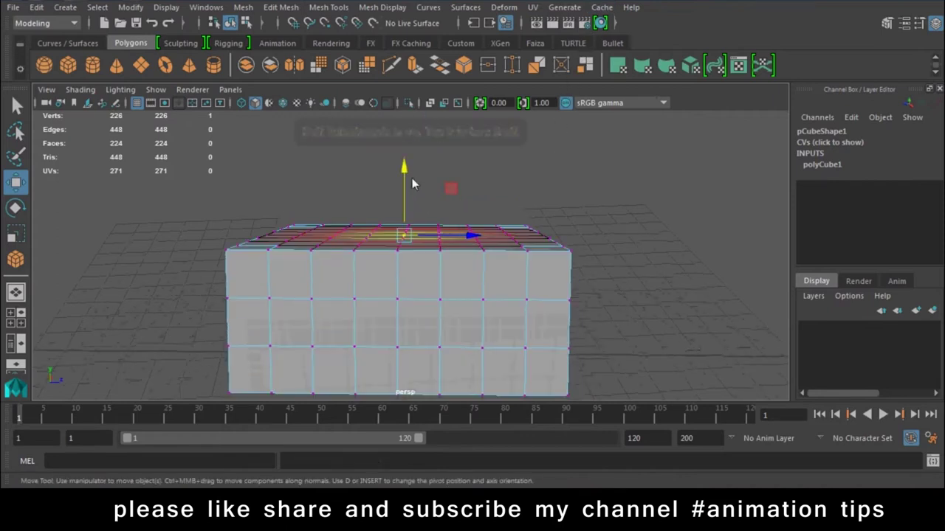
drag(405, 236, 432, 232)
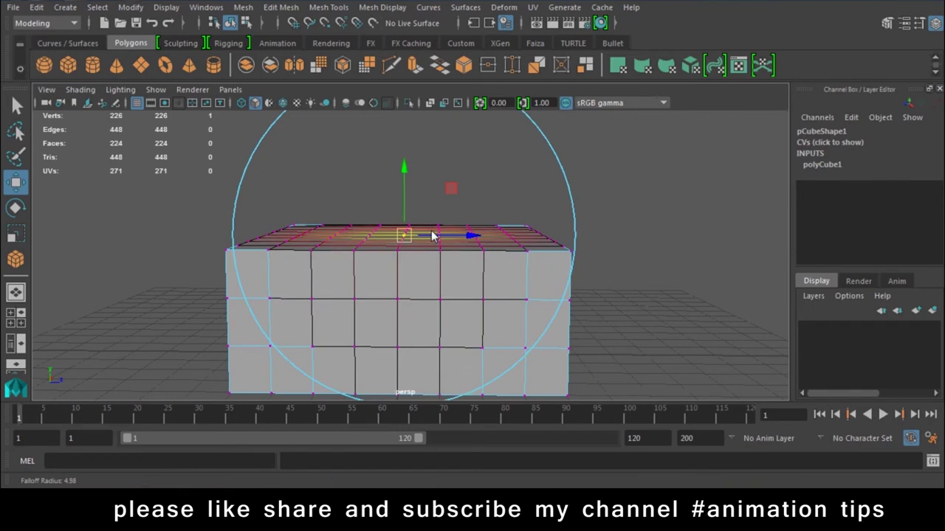
mouse_move(412, 174)
mouse_down()
mouse_move(417, 148)
mouse_move(426, 156)
mouse_up()
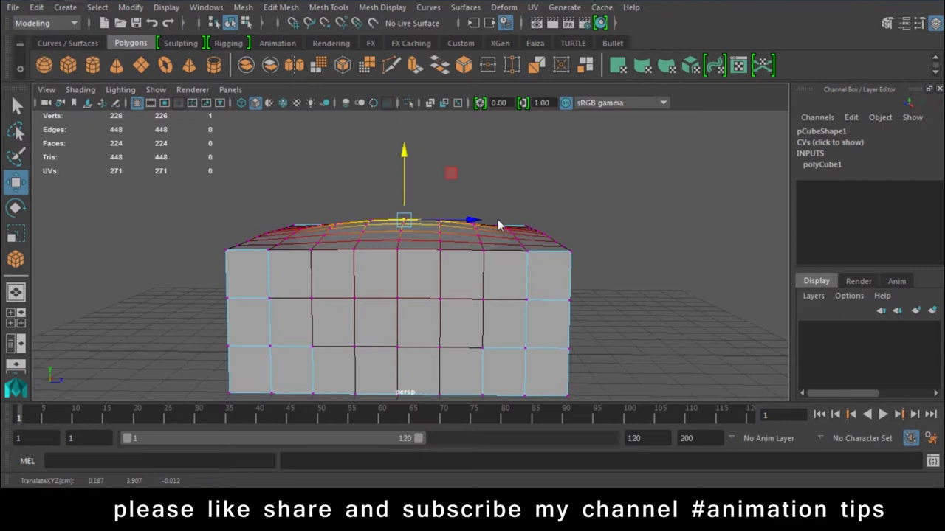
key(ctrl+z)
Expand Soft Selection in the Move tool settings and test a dome on the top, then undo.
double_click(16, 184)
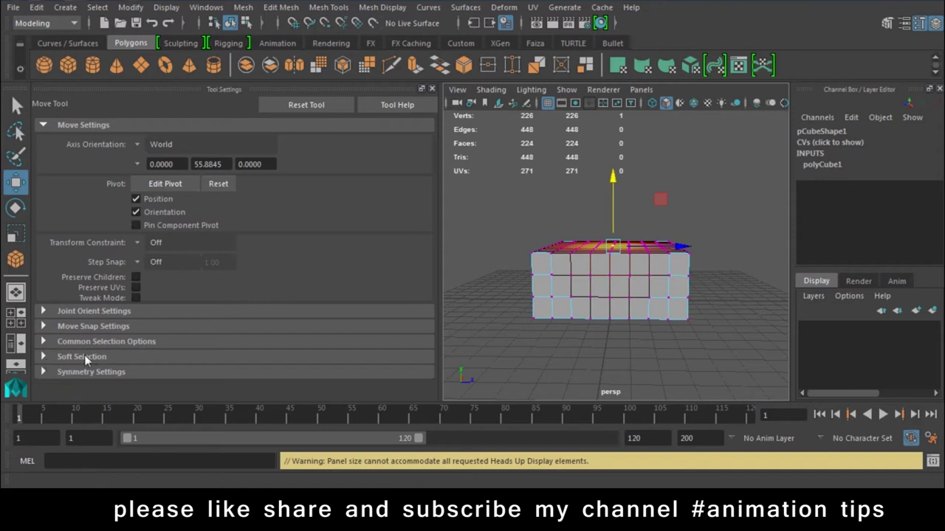
click(55, 358)
scroll(55, 349, down, 3)
scroll(55, 350, down, 2)
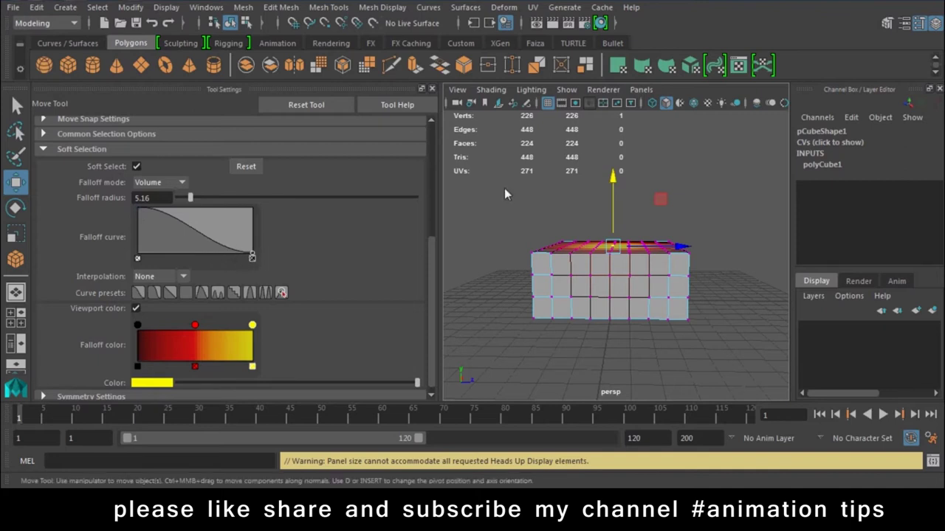
scroll(504, 188, up, 4)
scroll(620, 189, down, 1)
drag(627, 191, 636, 148)
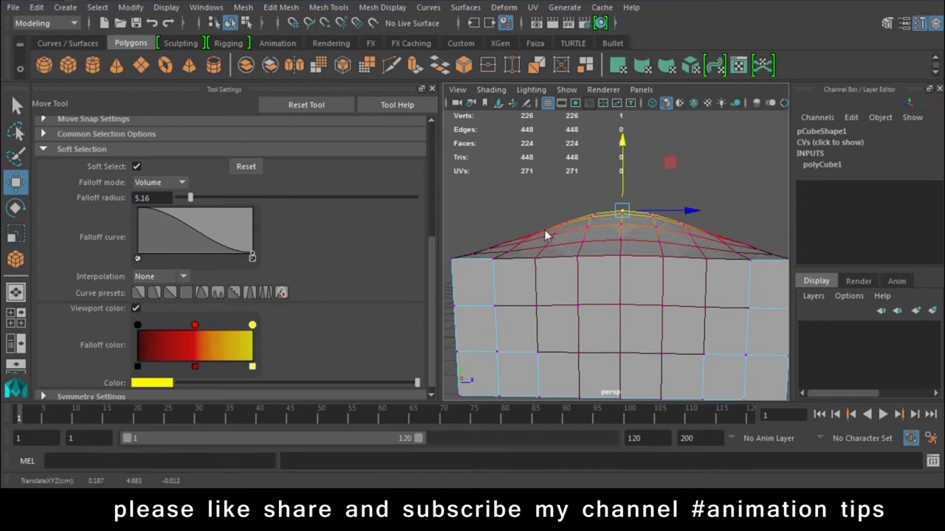
key(ctrl+z)
Add and drag points on the falloff curve, then open its interpolation choices.
click(204, 234)
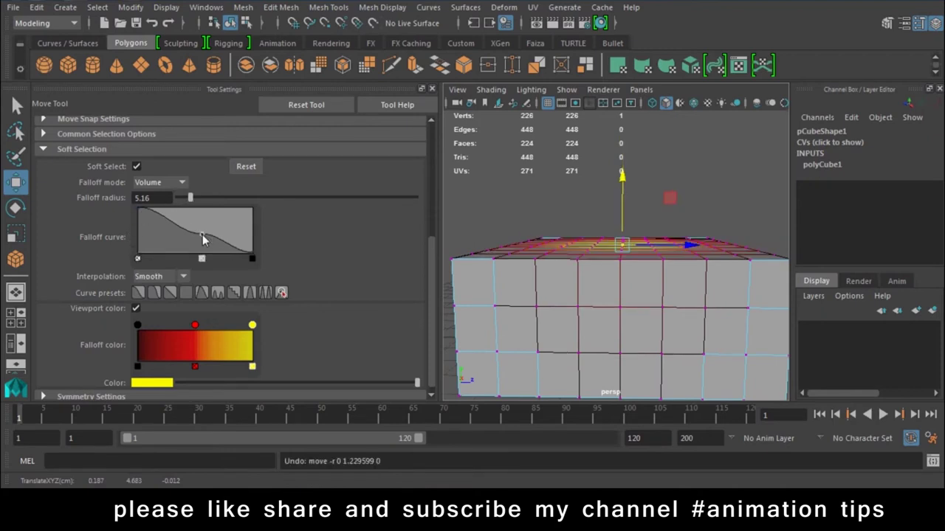
mouse_move(203, 234)
mouse_down()
mouse_move(218, 231)
mouse_move(192, 219)
mouse_up()
click(235, 236)
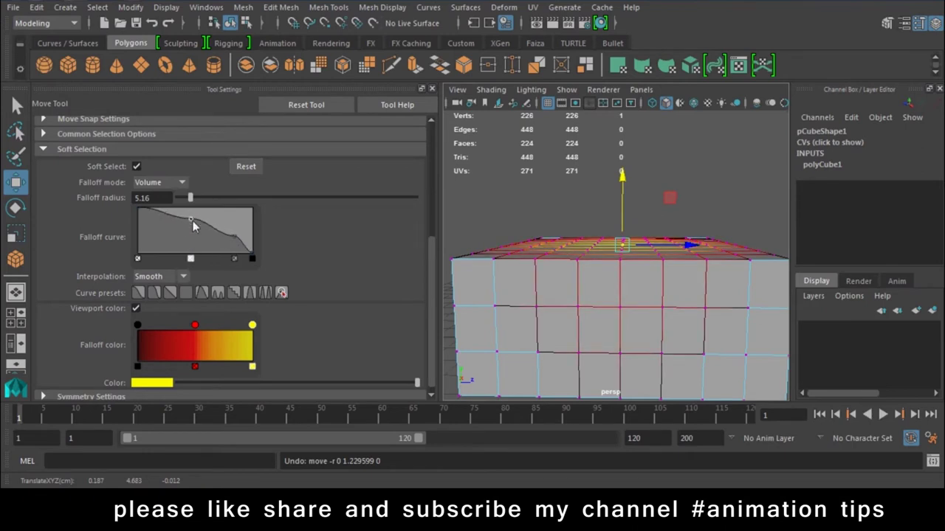
scroll(200, 244, down, 1)
click(183, 270)
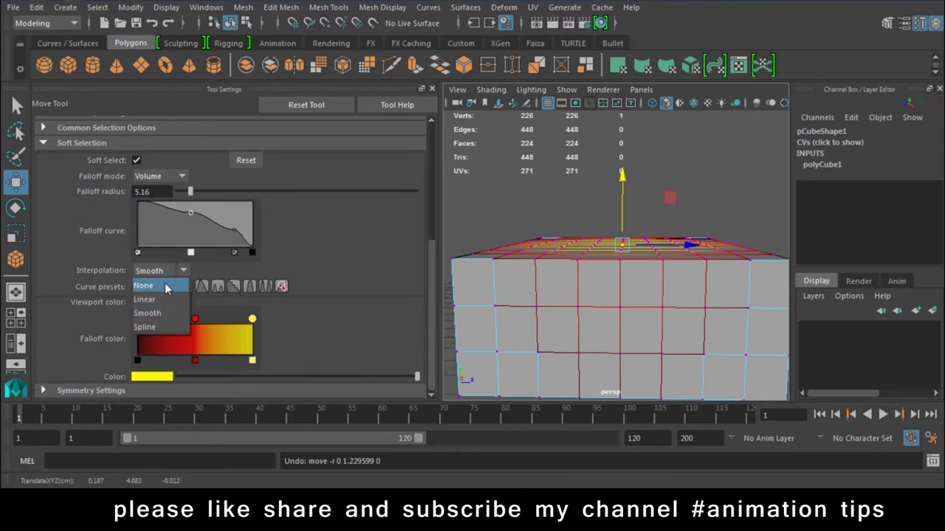
Try None, then settle the falloff interpolation on Linear and nudge a curve point left.
click(157, 291)
click(159, 270)
click(158, 281)
click(230, 228)
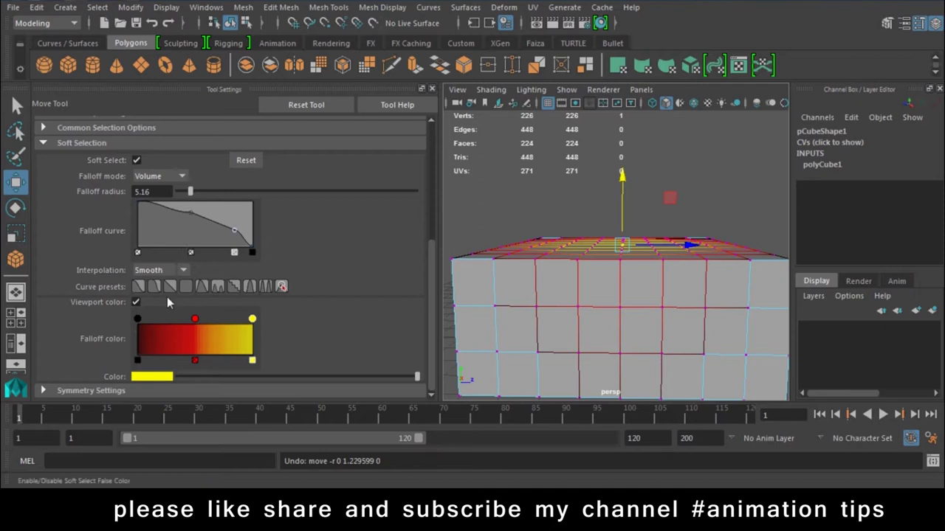
click(157, 270)
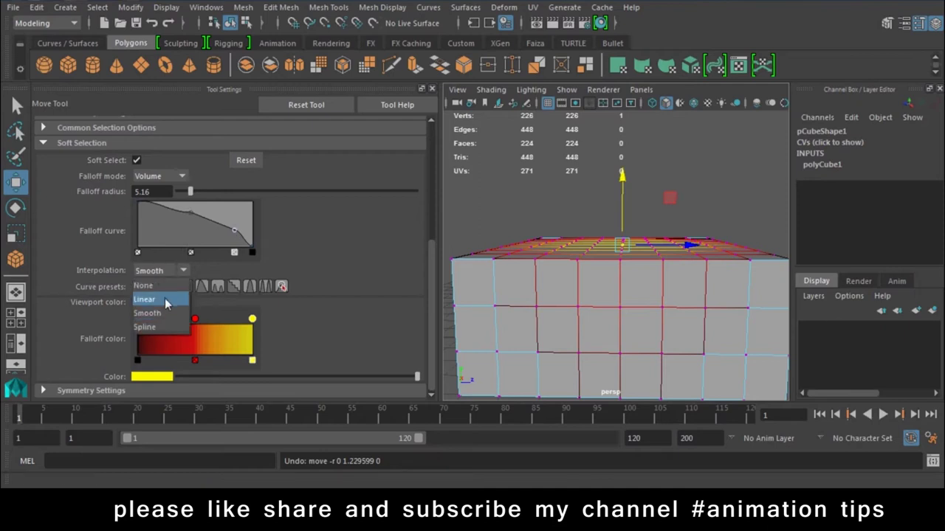
click(165, 298)
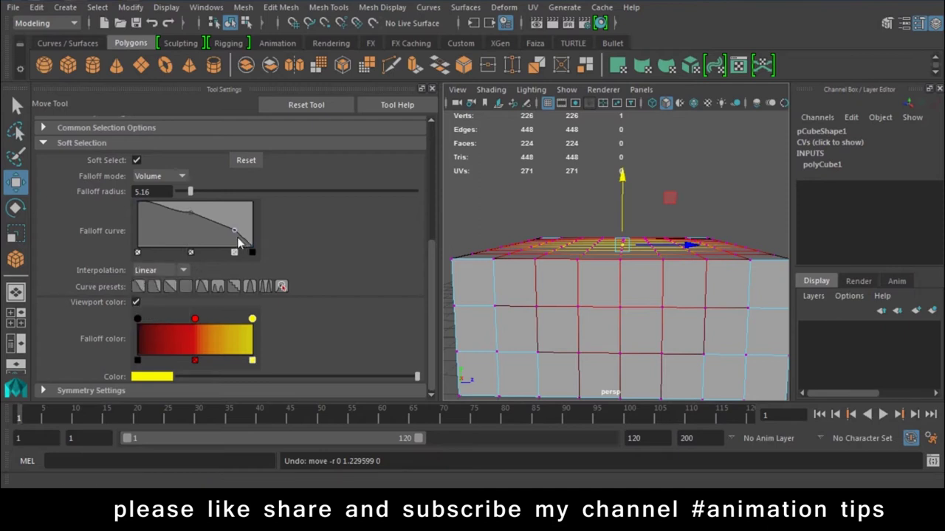
click(158, 270)
click(161, 300)
drag(194, 213, 182, 210)
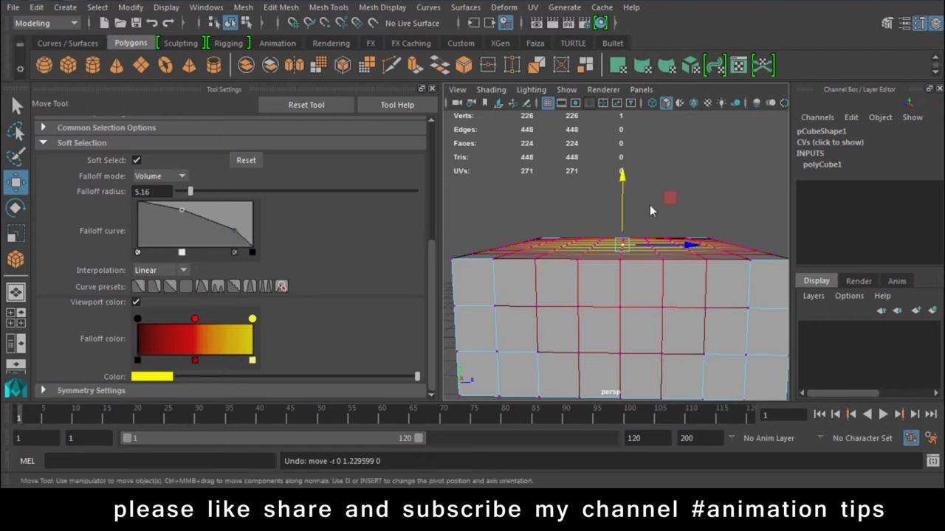
After rejecting soft and stepped domes, raise the top with the double-bump preset and preview it smoothed.
drag(621, 177, 622, 169)
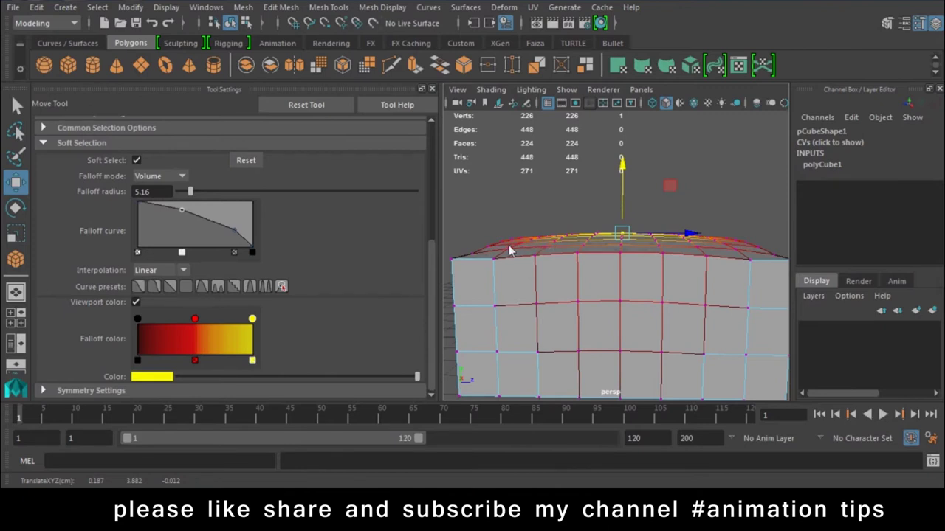
key(ctrl+z)
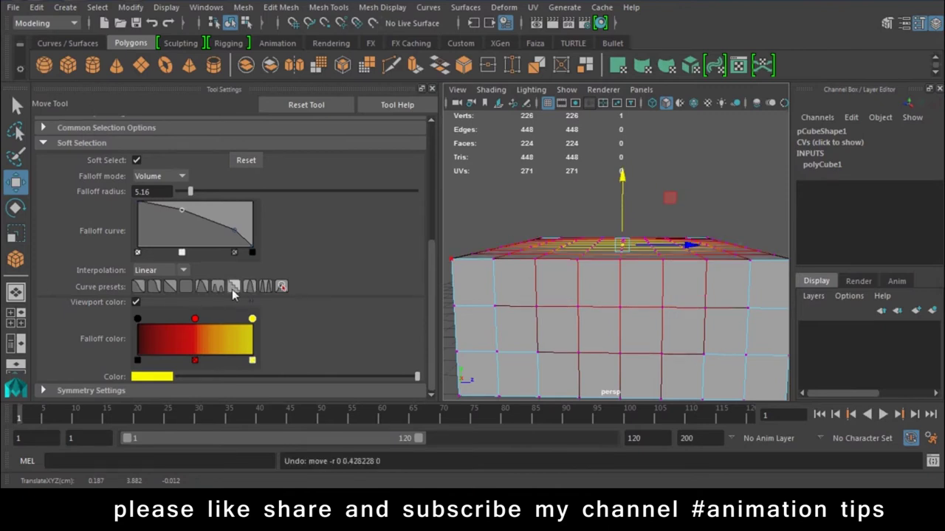
click(232, 289)
drag(622, 173, 645, 121)
key(ctrl+z)
key(ctrl+z)
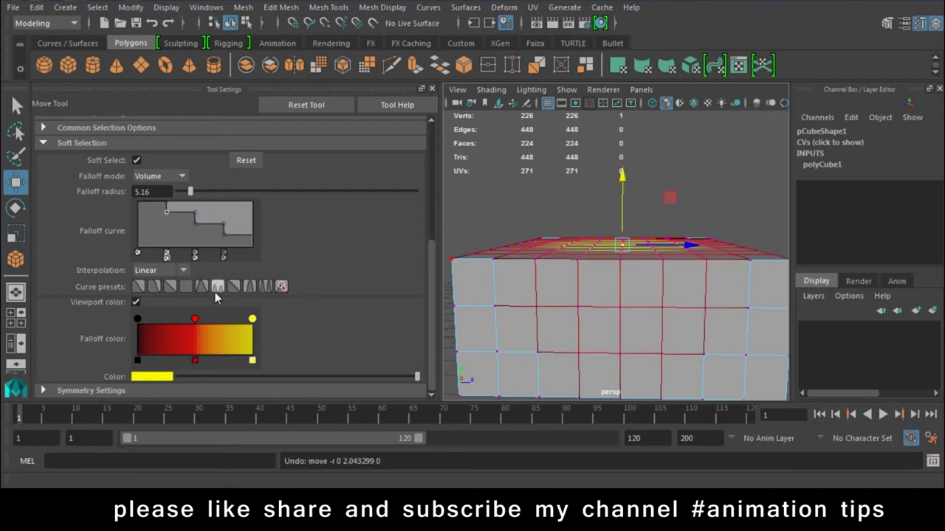
click(218, 286)
drag(611, 172, 655, 121)
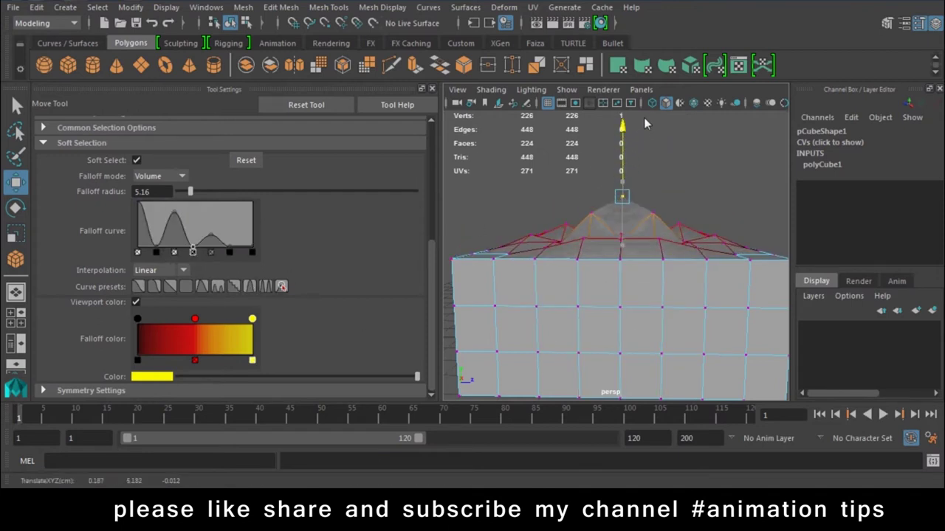
mouse_move(657, 118)
alt+mouse_down()
mouse_move(670, 264)
mouse_move(660, 313)
mouse_move(689, 253)
mouse_move(588, 287)
mouse_move(596, 327)
mouse_move(642, 280)
alt+mouse_up()
key(3)
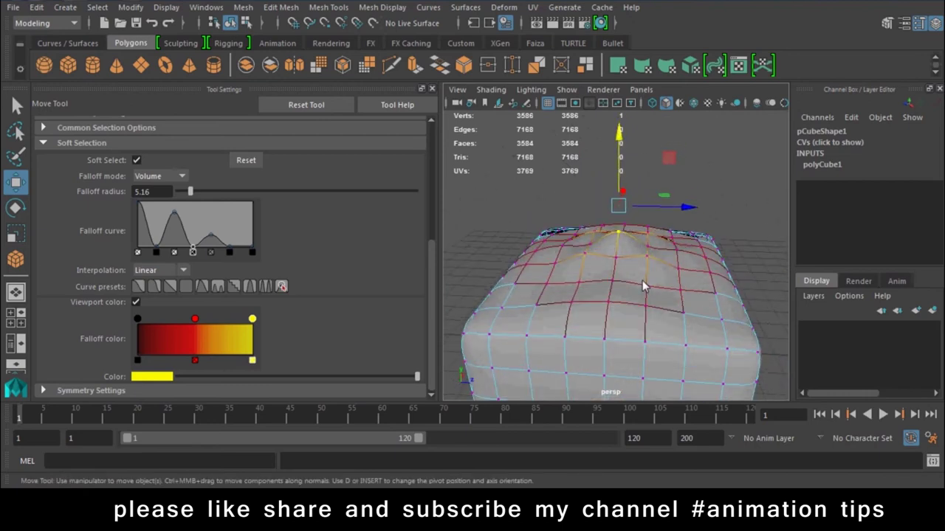
Return to the unsmoothed cage and reapply the smooth falloff curve with a shifted point.
key(1)
key(3)
key(1)
key(3)
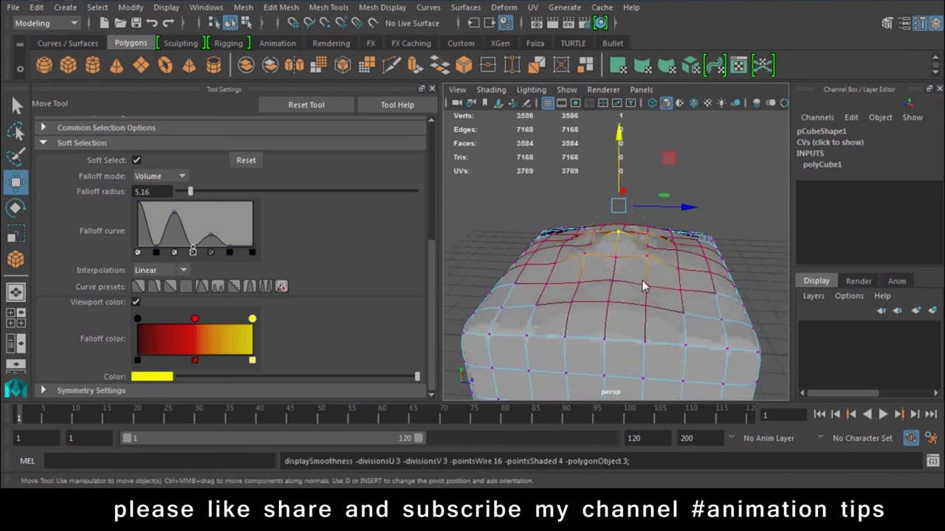
key(1)
key(ctrl+z)
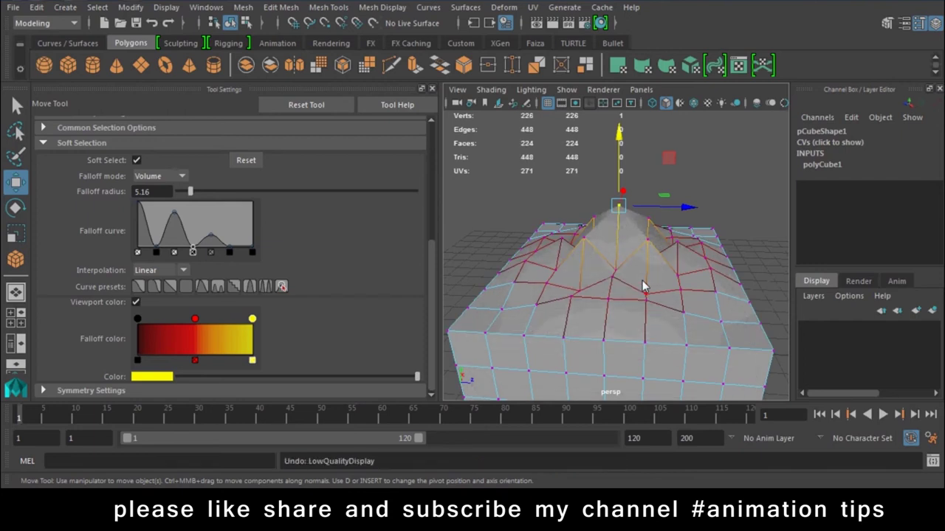
scroll(648, 330, down, 2)
key(ctrl+z)
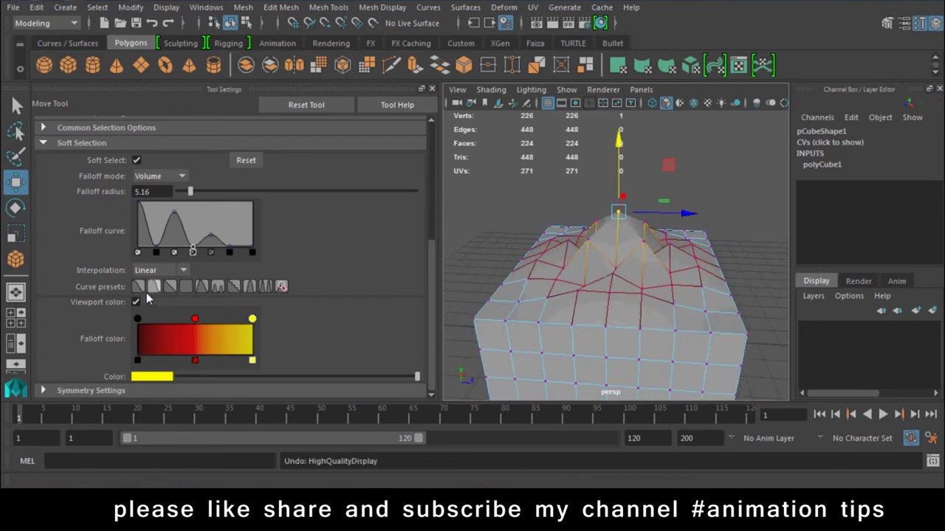
click(138, 288)
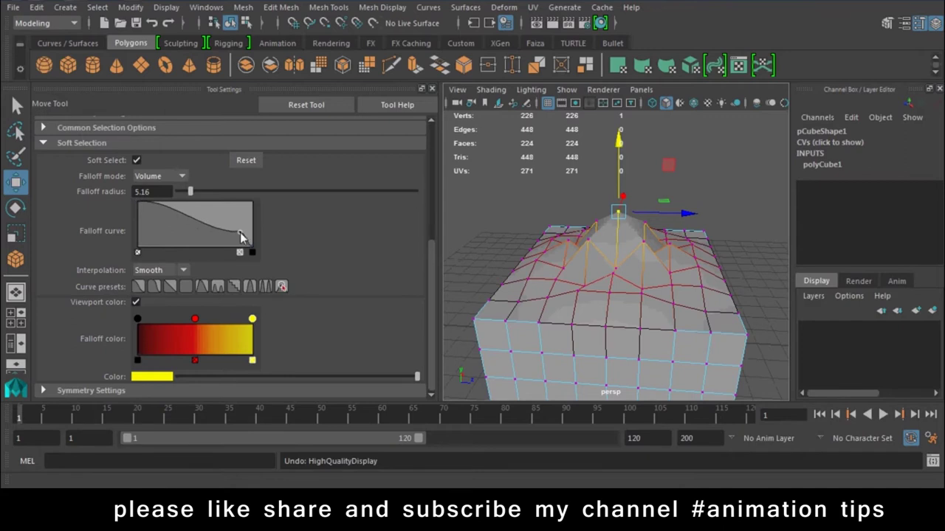
drag(214, 230, 184, 210)
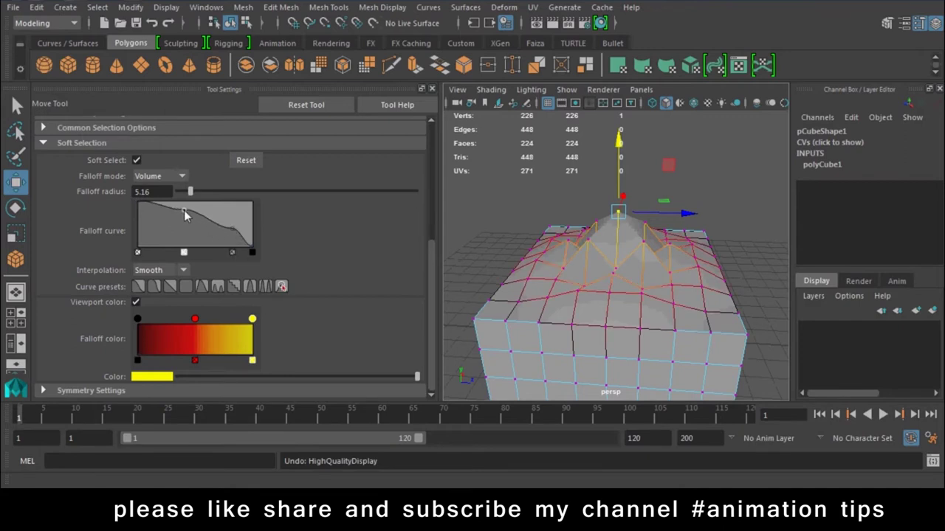
Switch the falloff interpolation between Linear and Smooth on points near the curve's end.
click(176, 273)
click(151, 299)
click(232, 231)
click(159, 270)
click(151, 315)
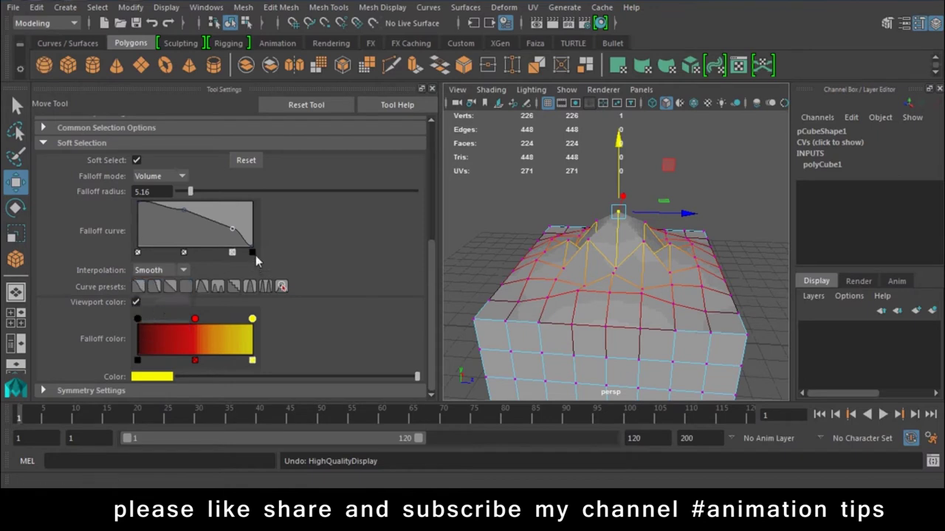
click(158, 270)
click(151, 299)
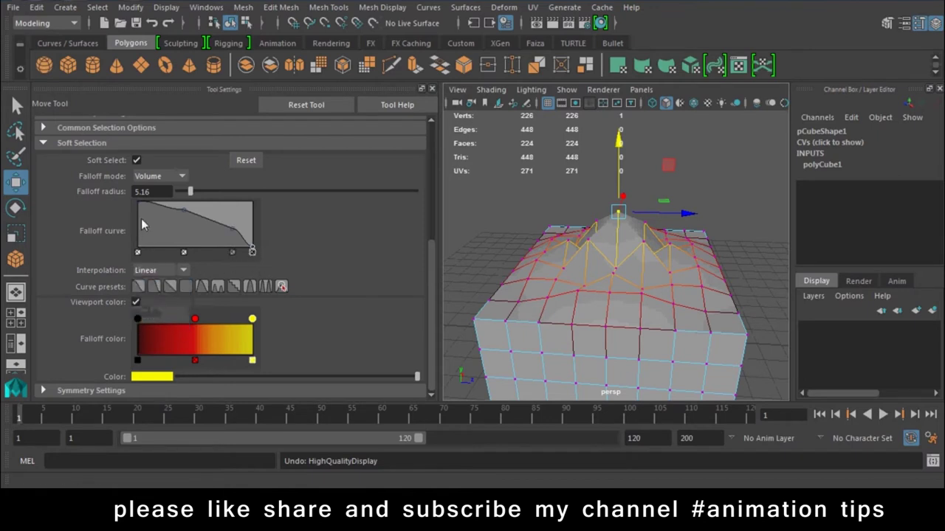
click(158, 270)
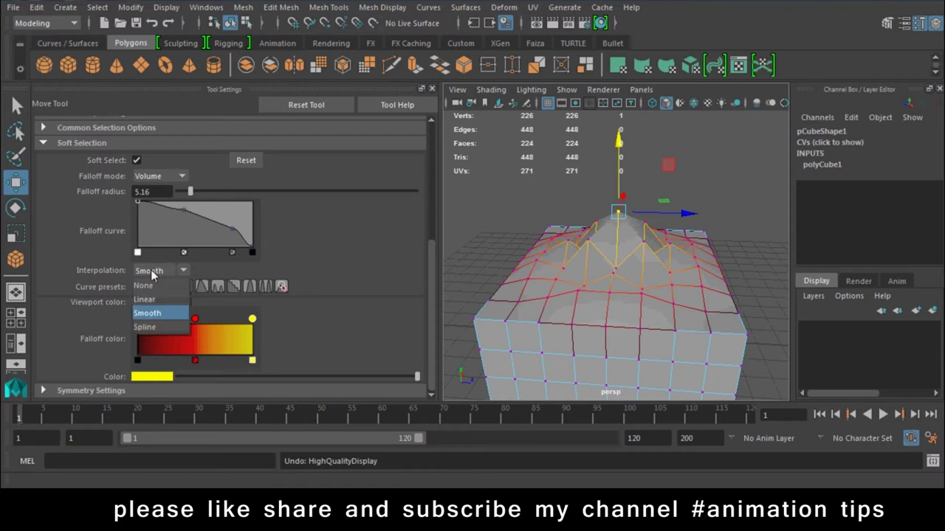
click(151, 300)
click(228, 253)
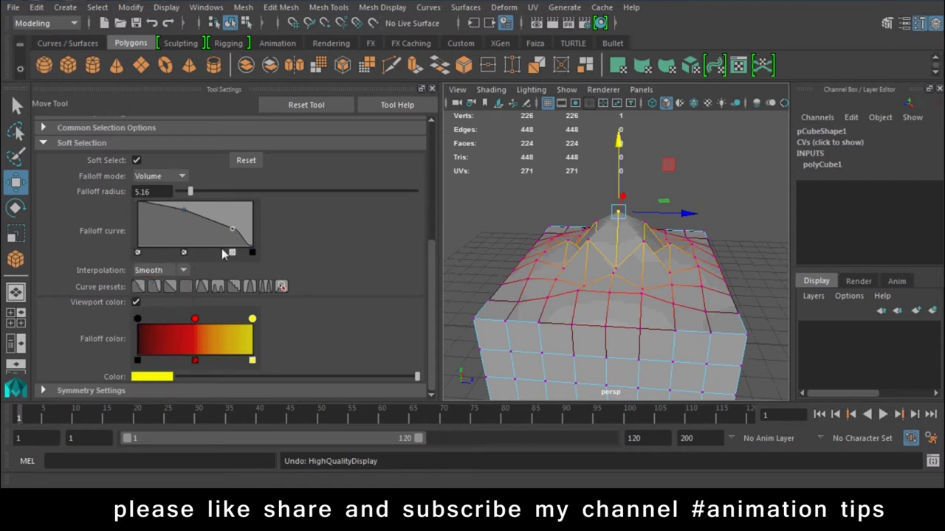
click(159, 270)
click(151, 301)
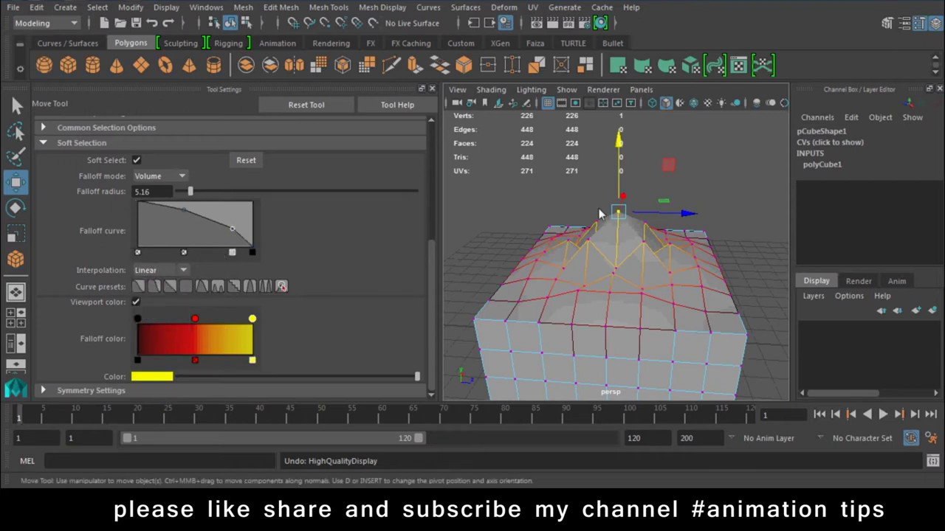
scroll(643, 284, down, 3)
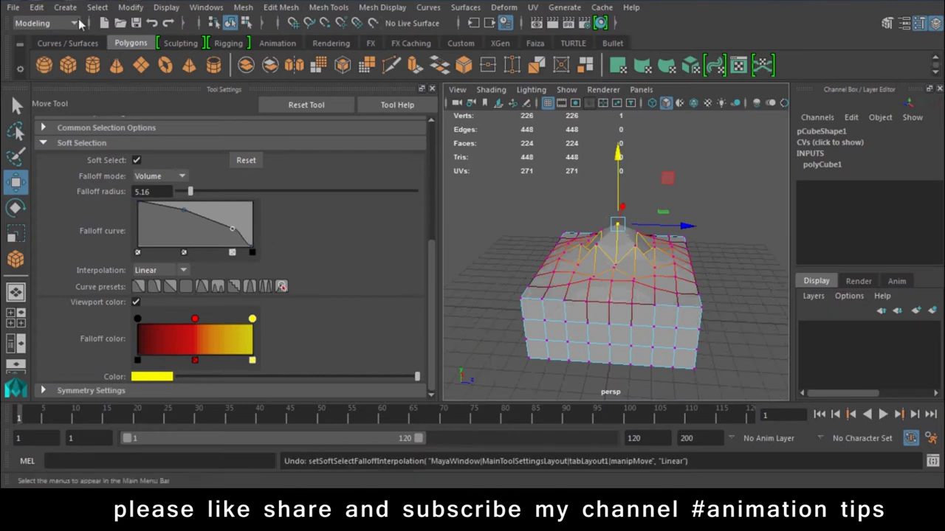
Restore the vertex selection, drag the top centre up into a rounded dome, and close Tool Settings.
click(500, 210)
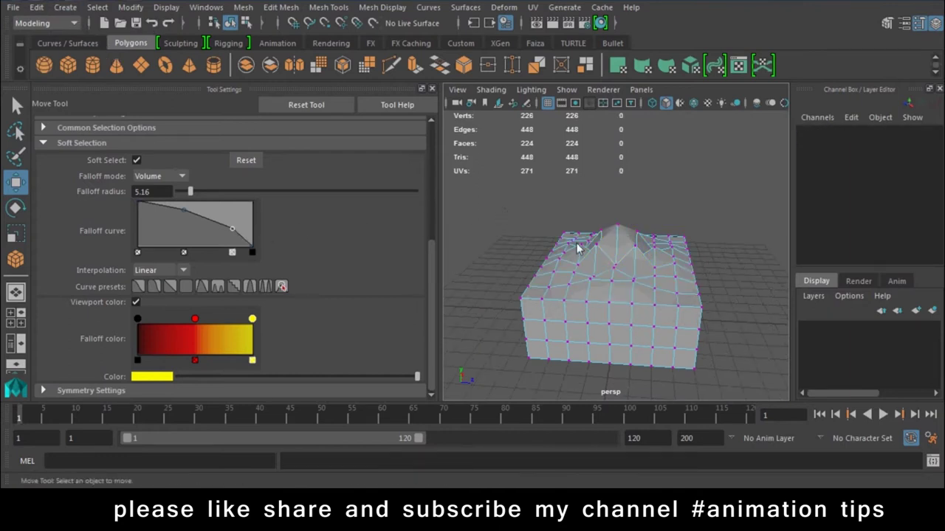
right_drag(640, 204, 675, 95)
key(ctrl+z)
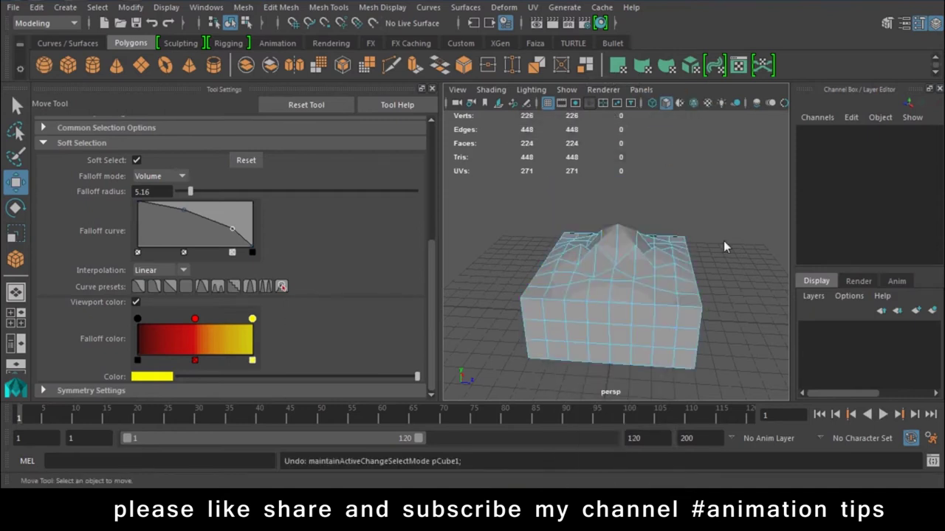
key(ctrl+z)
key(ctrl+z)
key(ctrl+z)
key(ctrl+z)
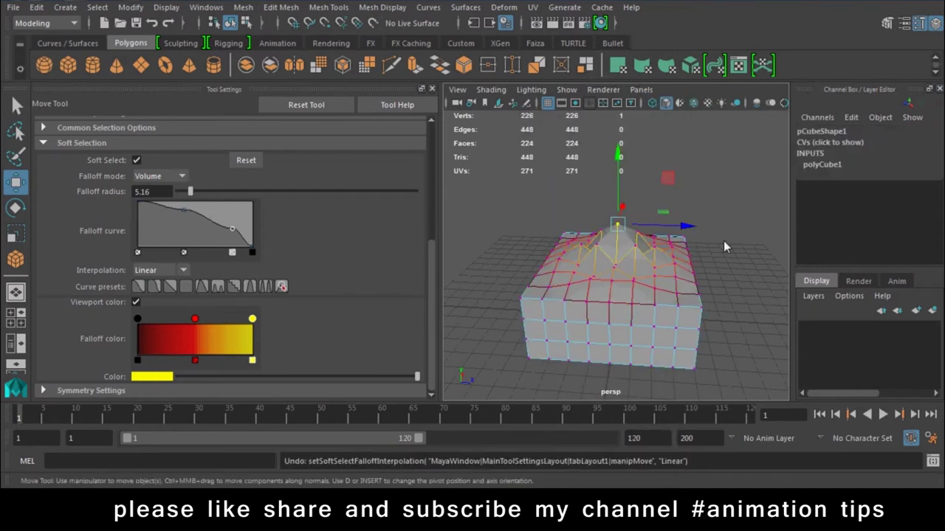
key(ctrl+z)
key(ctrl+z)
key(ctrl+z)
key(ctrl+z)
key(ctrl+z)
key(ctrl+z)
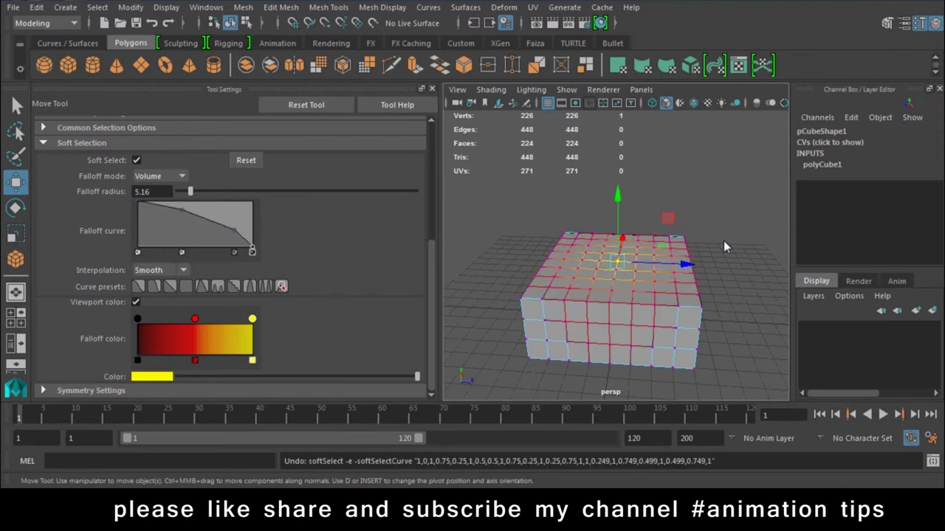
drag(617, 210, 619, 183)
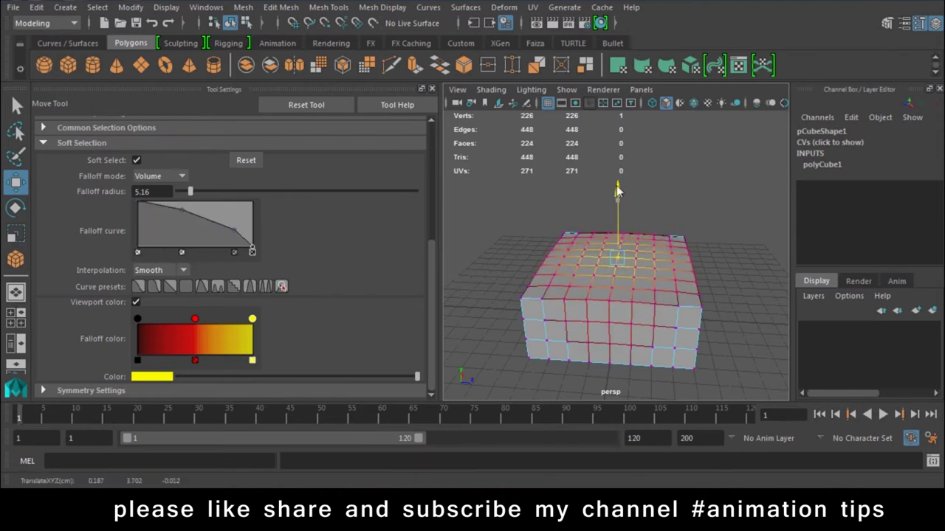
click(432, 89)
mouse_move(516, 259)
alt+mouse_down()
mouse_move(543, 275)
mouse_move(426, 233)
mouse_move(464, 264)
alt+mouse_up()
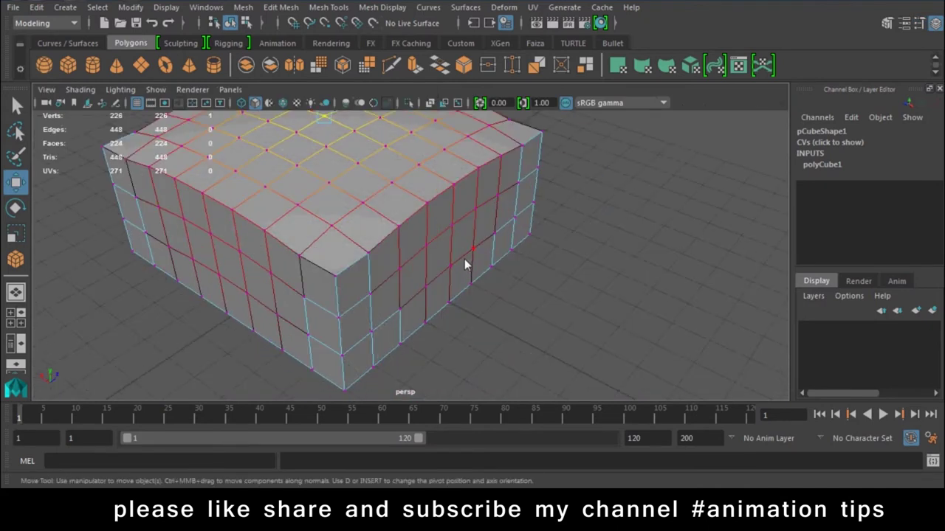
Pick vertices on three side walls and drag each outward into a soft bulge.
click(452, 265)
drag(408, 243, 425, 250)
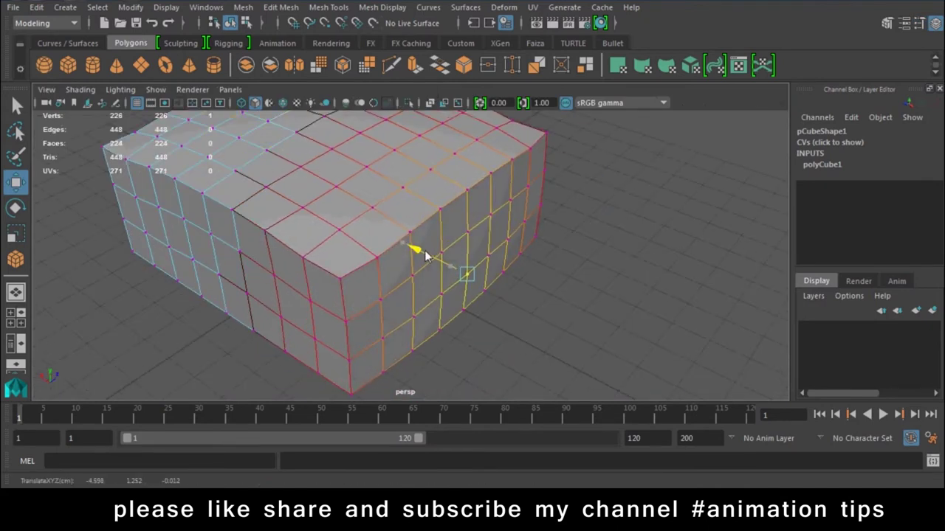
click(217, 279)
drag(249, 259, 285, 253)
mouse_move(217, 293)
mouse_down()
mouse_move(210, 300)
mouse_move(377, 295)
mouse_move(285, 280)
mouse_move(253, 325)
mouse_up()
click(307, 299)
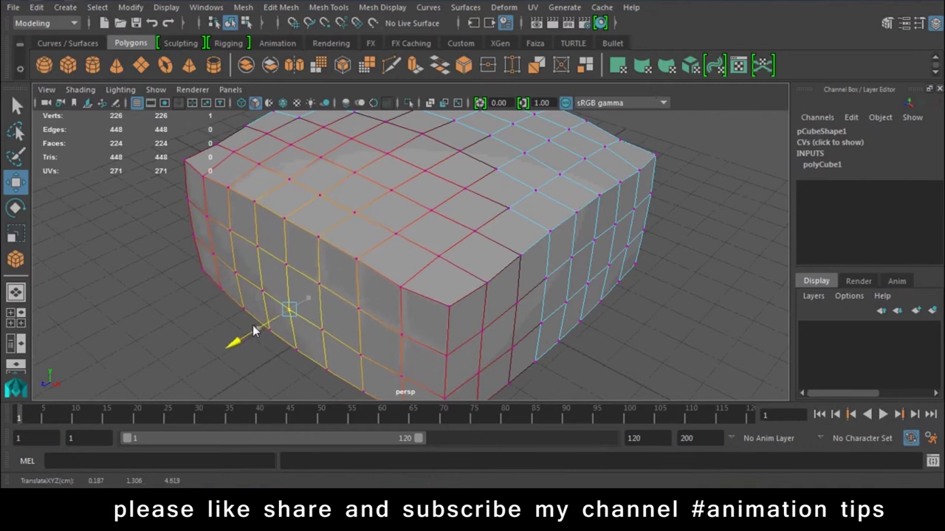
mouse_move(357, 320)
alt+mouse_down()
mouse_move(515, 286)
mouse_move(392, 243)
alt+mouse_up()
Apply smoothing to the box, inspect it, then undo back to the low-poly mesh.
right_drag(433, 131, 489, 99)
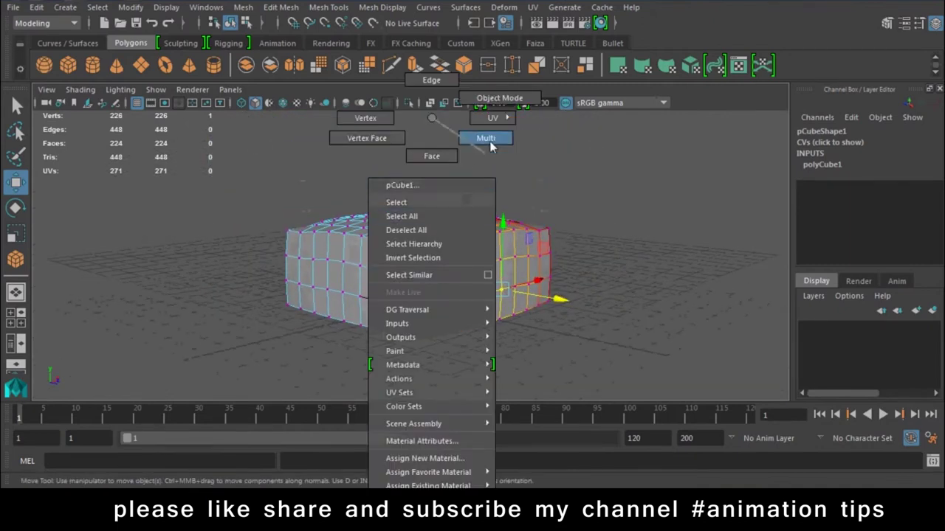
click(615, 223)
mouse_move(615, 223)
alt+mouse_down()
mouse_move(478, 301)
mouse_move(587, 252)
alt+mouse_up()
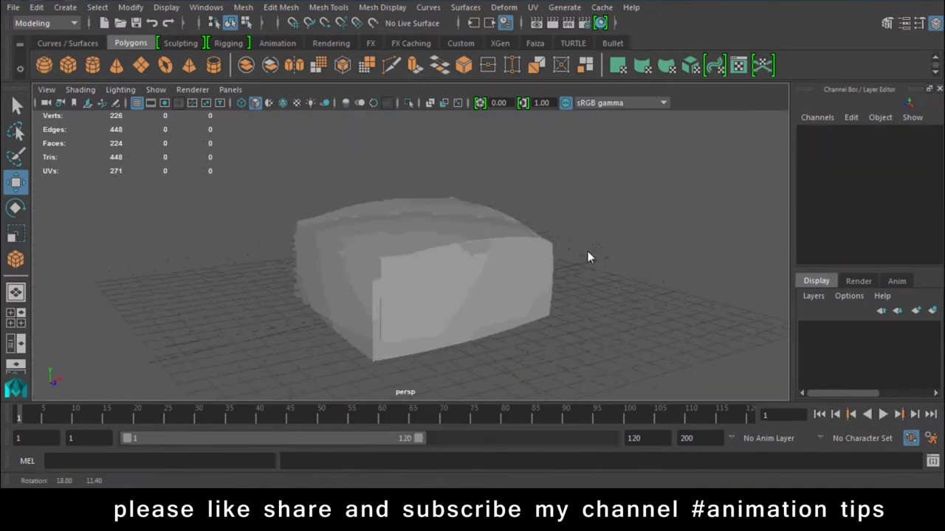
click(445, 256)
shift+right_drag(445, 259, 640, 254)
click(640, 254)
mouse_move(640, 254)
alt+mouse_down()
mouse_move(496, 331)
mouse_move(386, 328)
mouse_move(541, 301)
mouse_move(655, 301)
alt+mouse_up()
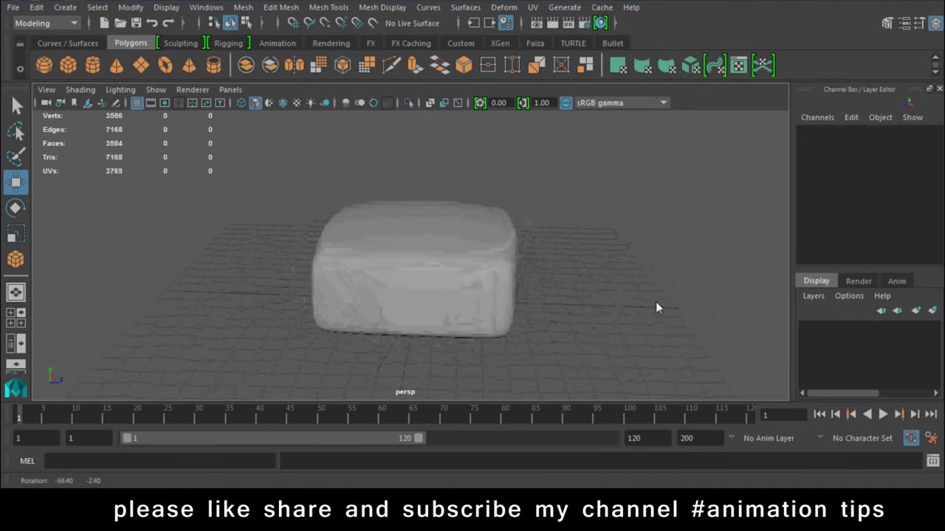
scroll(426, 215, up, 5)
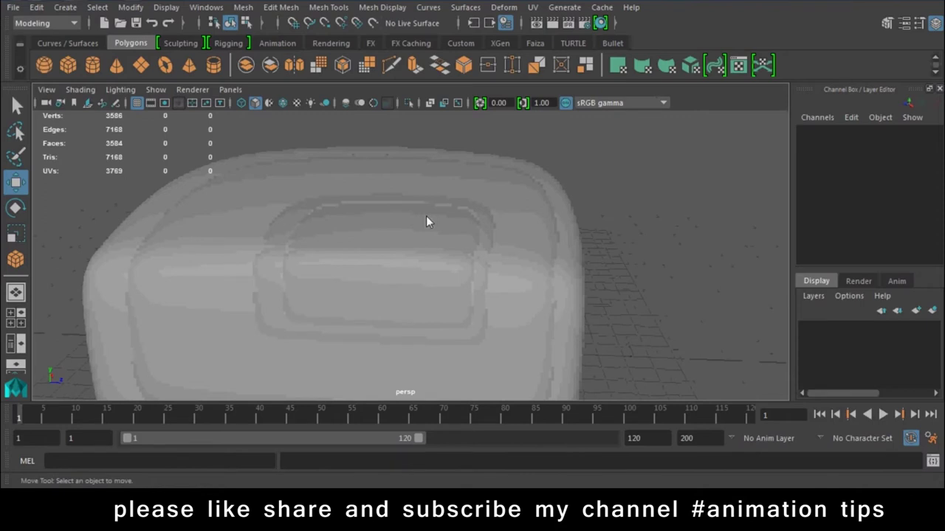
click(466, 261)
key(ctrl+z)
mouse_move(498, 269)
alt+mouse_down()
mouse_move(479, 299)
mouse_move(460, 233)
alt+mouse_up()
scroll(497, 359, down, 5)
alt+drag(498, 359, 347, 242)
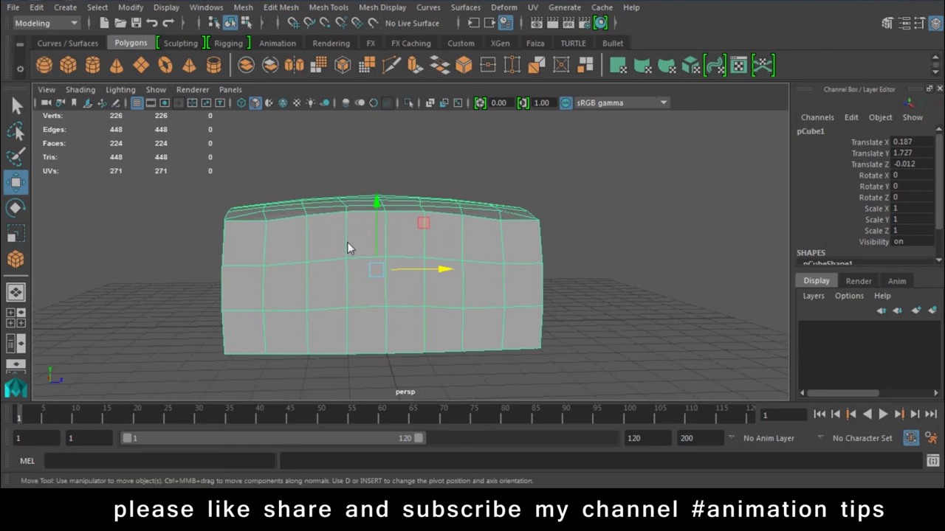
Toggle the smooth-mesh preview on and off repeatedly, ending on the plain mesh.
key(3)
key(1)
key(3)
key(1)
key(3)
key(1)
key(3)
key(1)
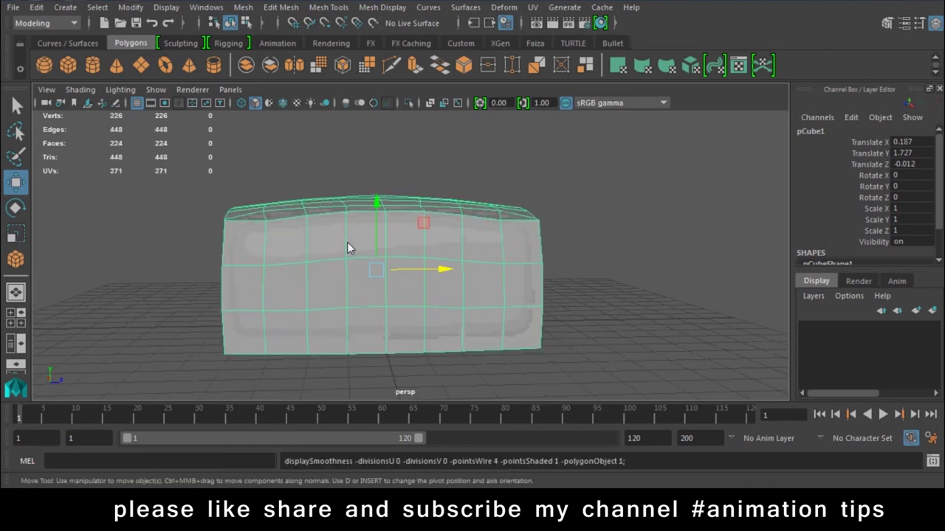
key(3)
key(1)
Switch to face mode and marquee-select the faces across the cushion top.
right_drag(433, 118, 436, 171)
drag(619, 152, 162, 223)
mouse_move(271, 274)
alt+mouse_down()
mouse_move(394, 274)
mouse_move(361, 273)
alt+mouse_up()
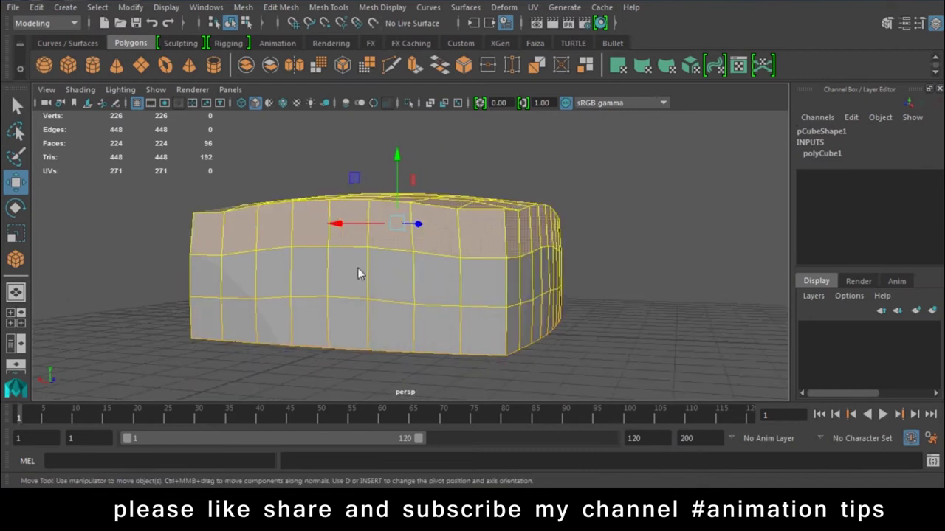
mouse_move(480, 327)
alt+mouse_down()
mouse_move(432, 347)
mouse_move(401, 301)
alt+mouse_up()
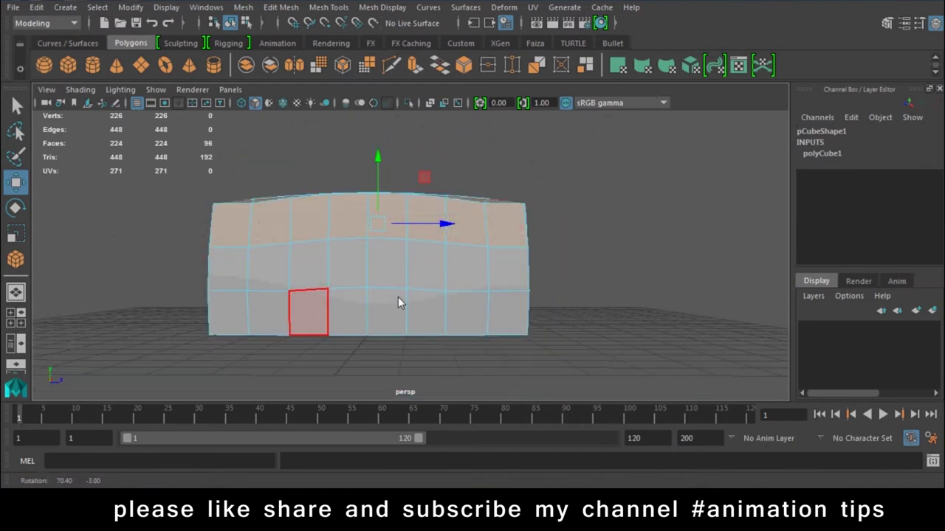
Reselect the top faces with a marquee and add one missed top face.
click(632, 166)
drag(657, 142, 125, 220)
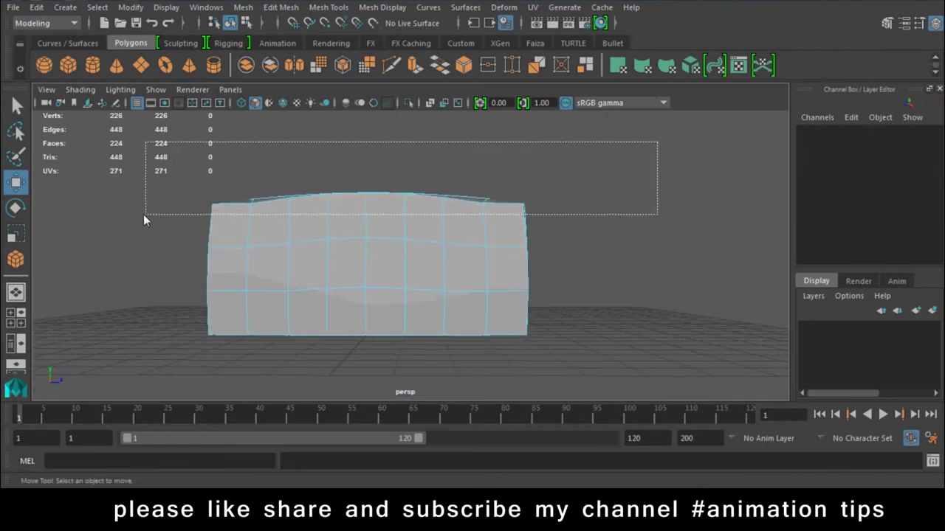
mouse_move(517, 244)
alt+mouse_down()
mouse_move(317, 270)
mouse_move(484, 253)
alt+mouse_up()
shift+click(492, 270)
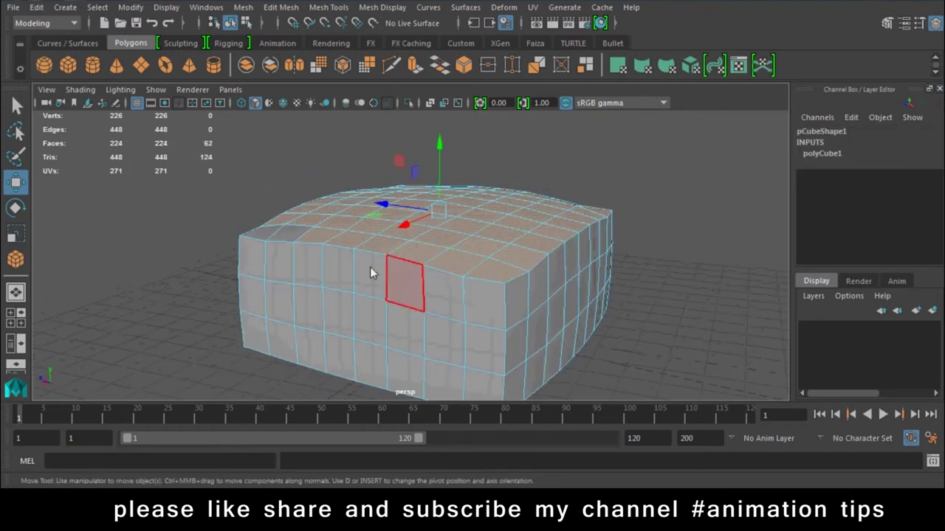
mouse_move(251, 247)
alt+mouse_down()
mouse_move(377, 323)
mouse_move(437, 297)
mouse_move(446, 331)
mouse_move(359, 295)
alt+mouse_up()
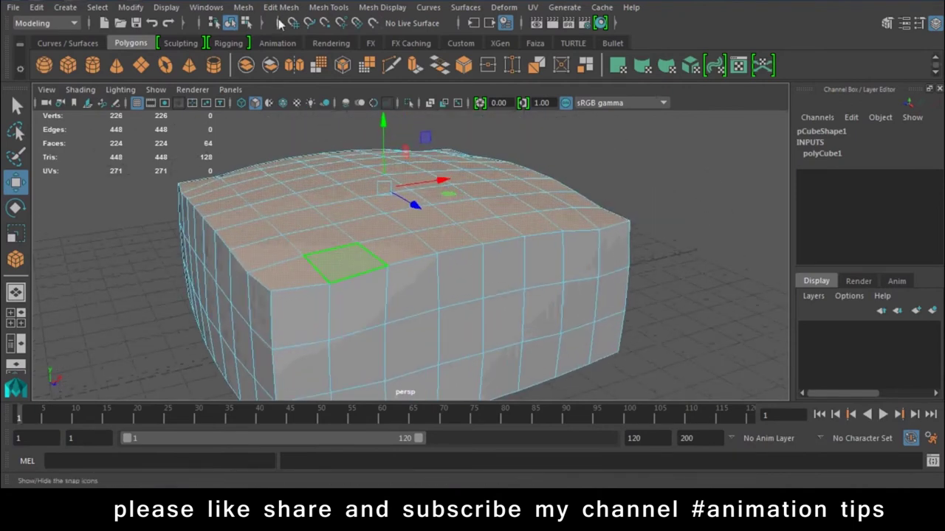
Run Add Divisions in triangle mode on the selected top faces.
click(281, 6)
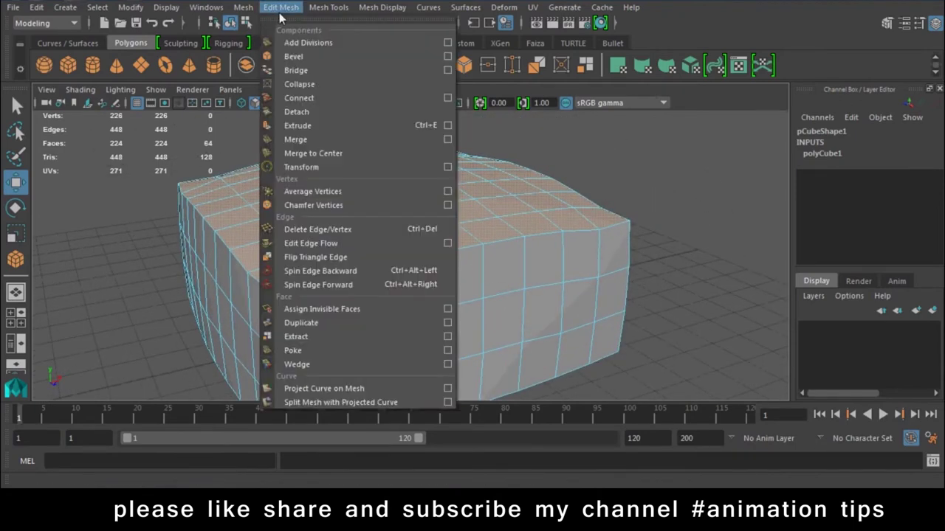
click(446, 43)
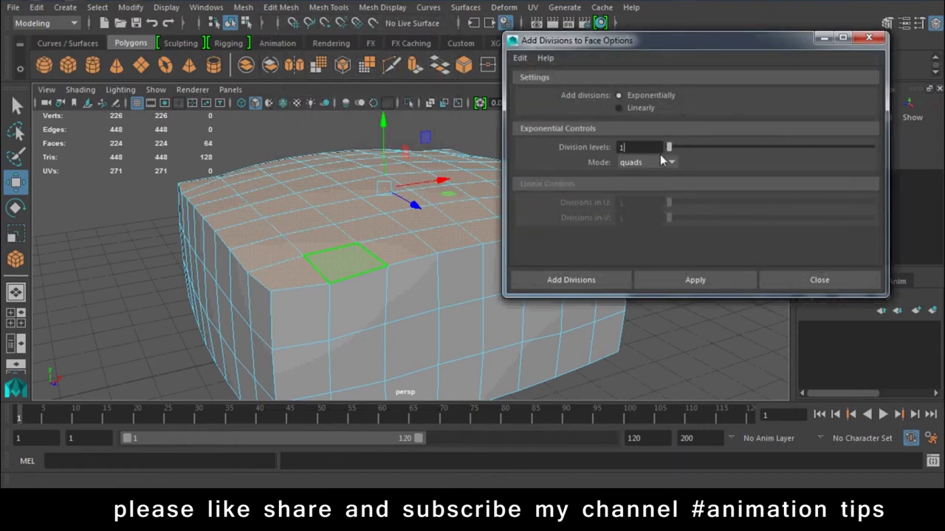
click(625, 191)
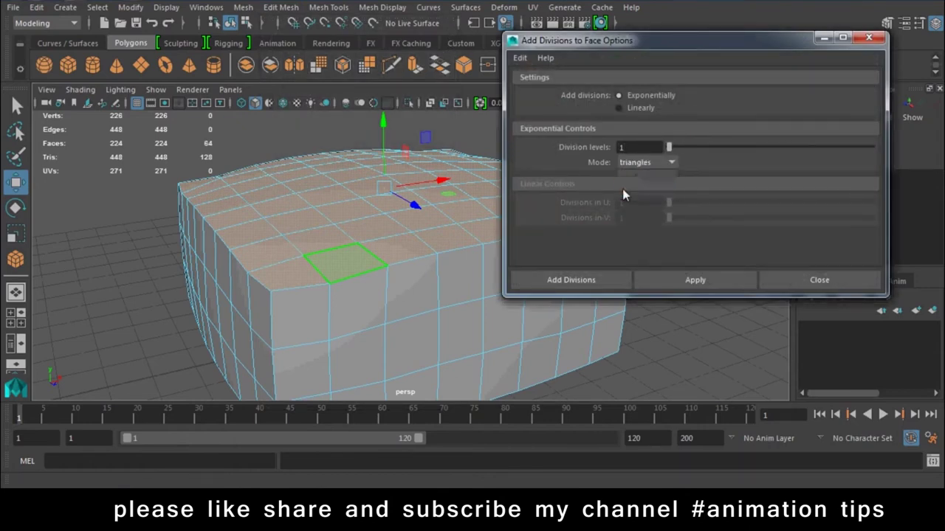
click(570, 281)
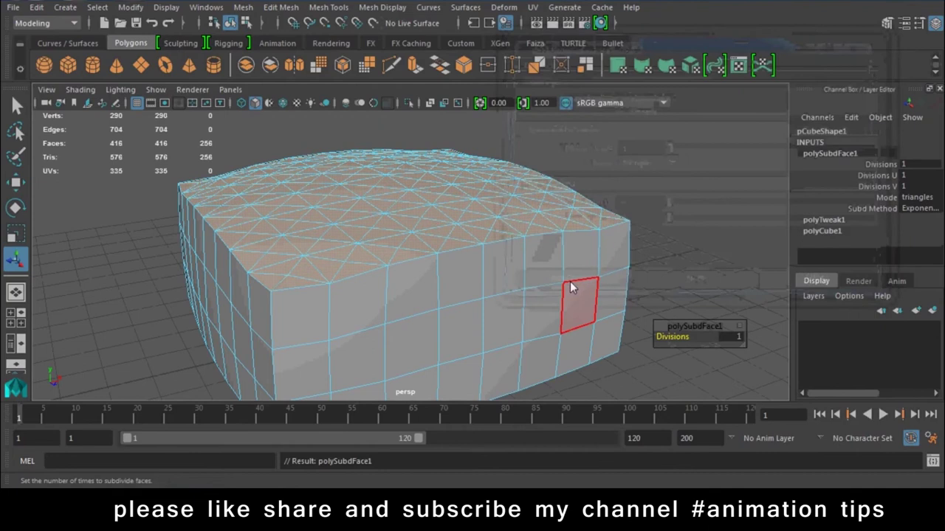
alt+drag(569, 281, 453, 236)
click(678, 208)
alt+drag(677, 208, 504, 309)
Pick a single vertex on the cushion top, frame it with F and switch to Move.
scroll(468, 335, up, 3)
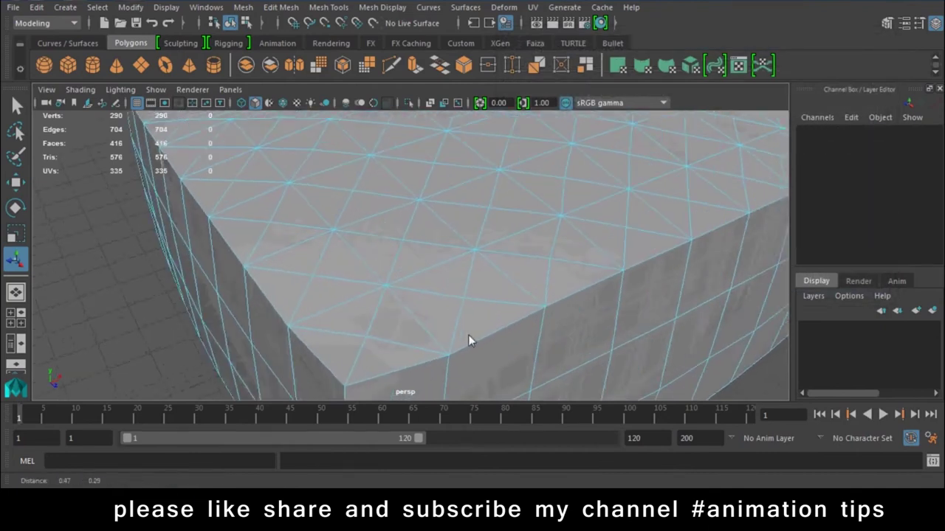
scroll(428, 204, up, 3)
scroll(415, 238, down, 3)
mouse_move(402, 271)
alt+mouse_down()
mouse_move(379, 310)
mouse_move(438, 274)
alt+mouse_up()
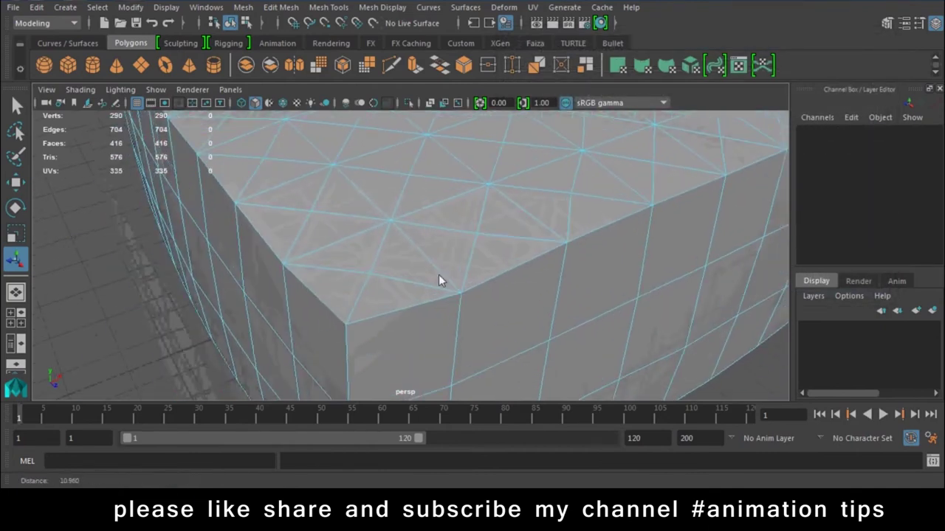
scroll(472, 247, up, 3)
right_click(504, 219)
alt+right_drag(386, 256, 209, 193)
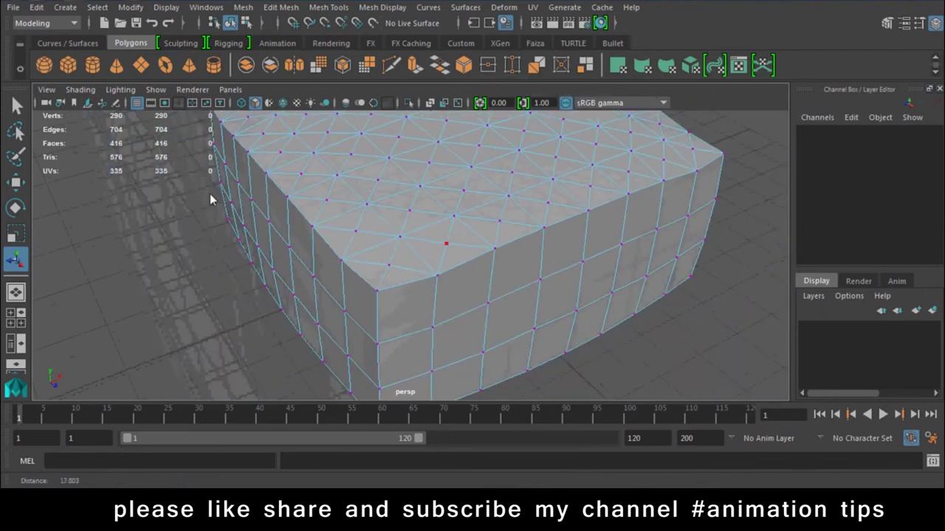
mouse_move(152, 305)
alt+right_down()
mouse_move(364, 359)
mouse_move(371, 236)
alt+right_up()
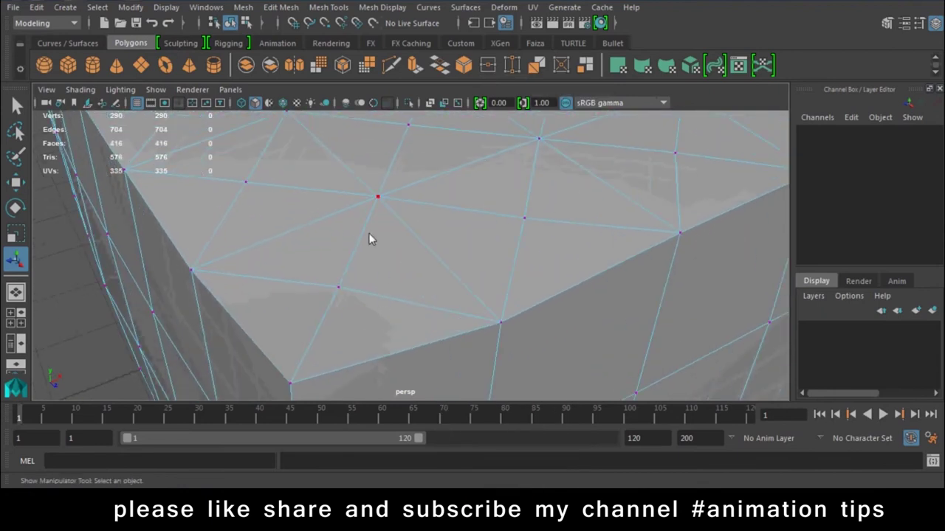
click(378, 199)
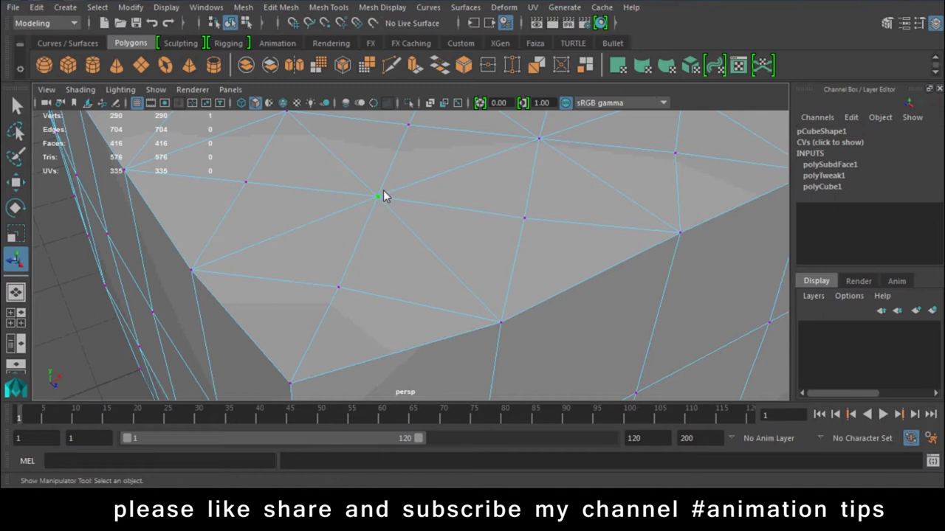
click(524, 219)
key(f)
key(w)
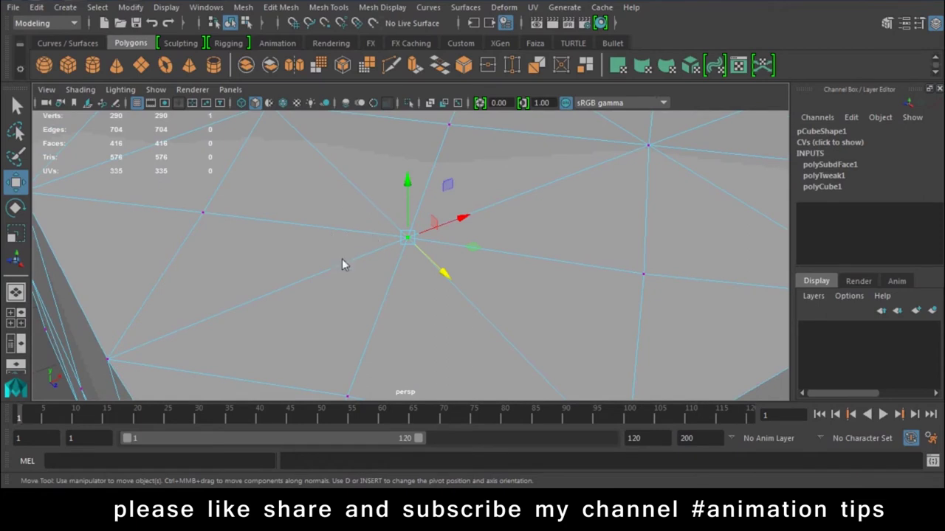
Tumble around the cushion and marquee-select a few vertices on its top.
alt+drag(641, 261, 487, 156)
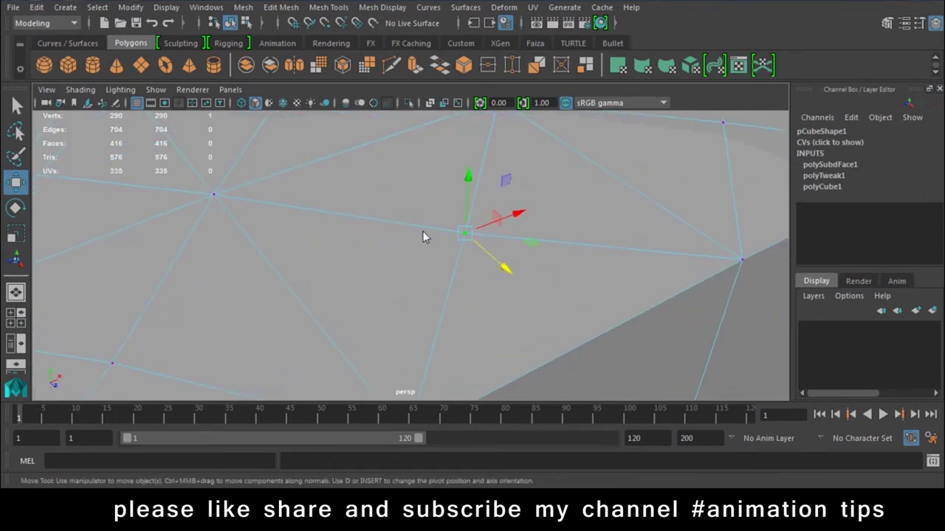
alt+right_drag(431, 228, 332, 257)
mouse_move(332, 257)
alt+mouse_down()
mouse_move(458, 235)
mouse_move(481, 275)
mouse_move(500, 247)
alt+mouse_up()
mouse_move(462, 144)
mouse_down()
mouse_move(504, 214)
mouse_move(598, 234)
mouse_up()
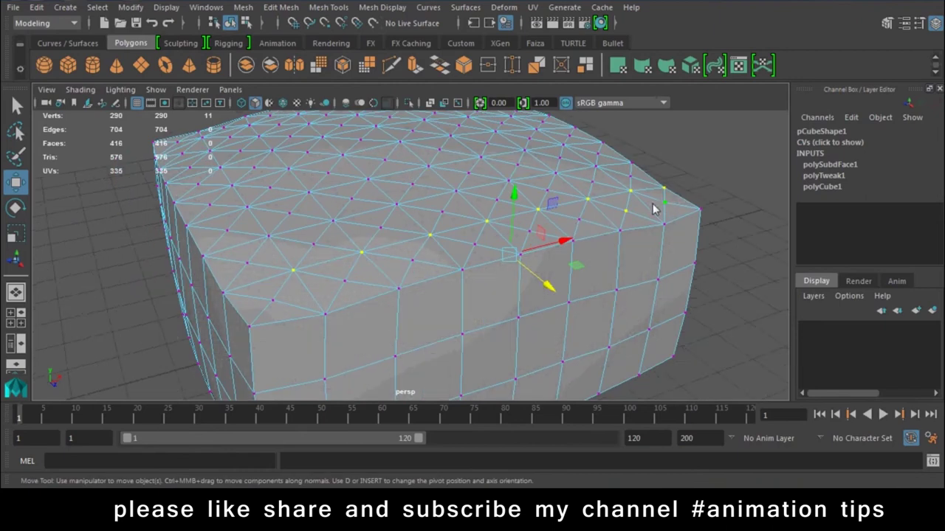
Drop a right-corner vertex and add three individual top vertices as tuft points.
ctrl+drag(682, 159, 656, 214)
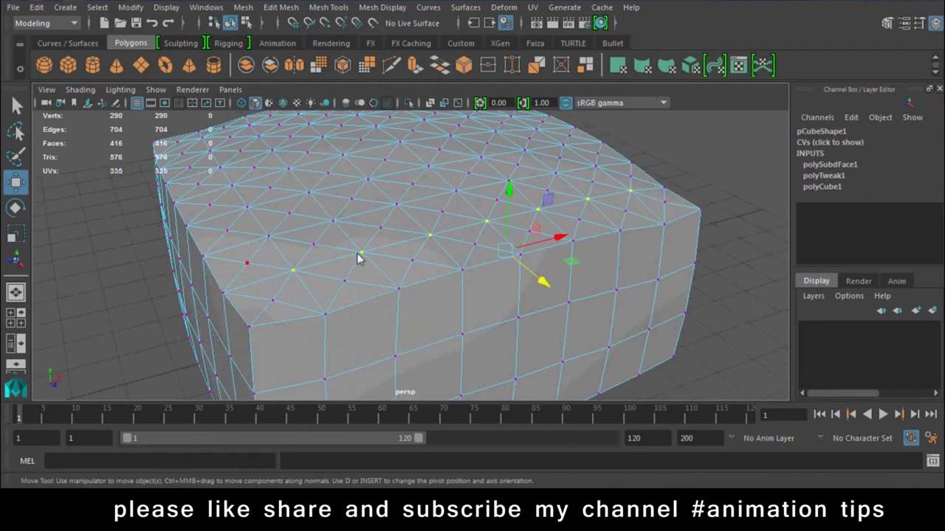
shift+click(269, 237)
shift+click(396, 210)
shift+click(456, 192)
scroll(446, 199, up, 2)
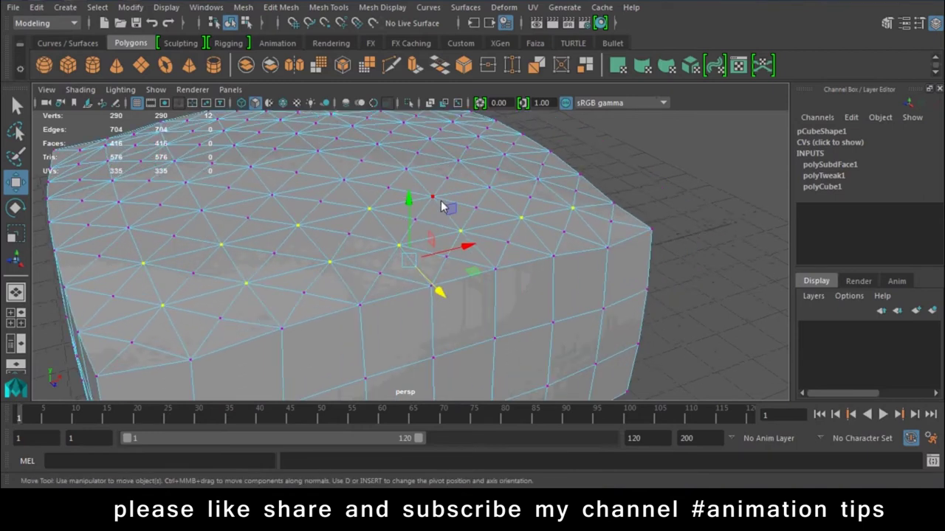
scroll(458, 229, down, 3)
alt+drag(501, 274, 547, 255)
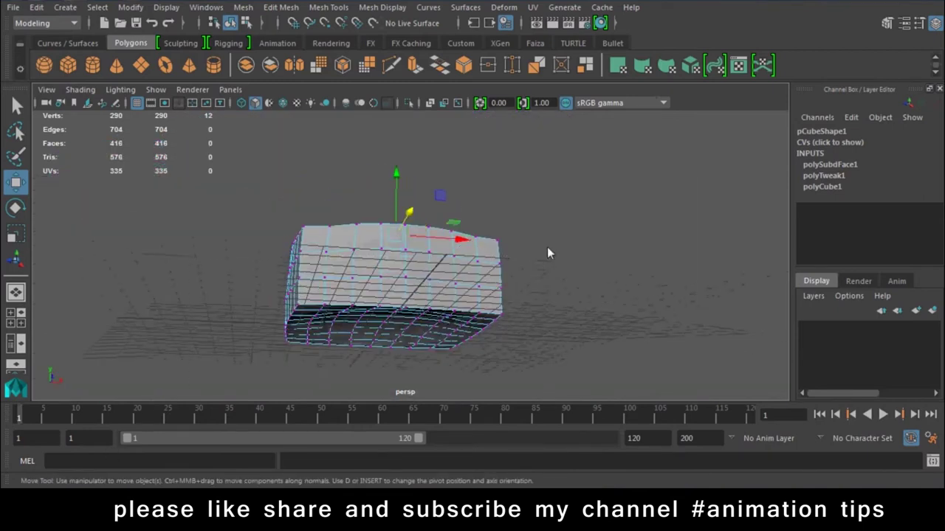
scroll(583, 324, up, 3)
scroll(509, 332, up, 3)
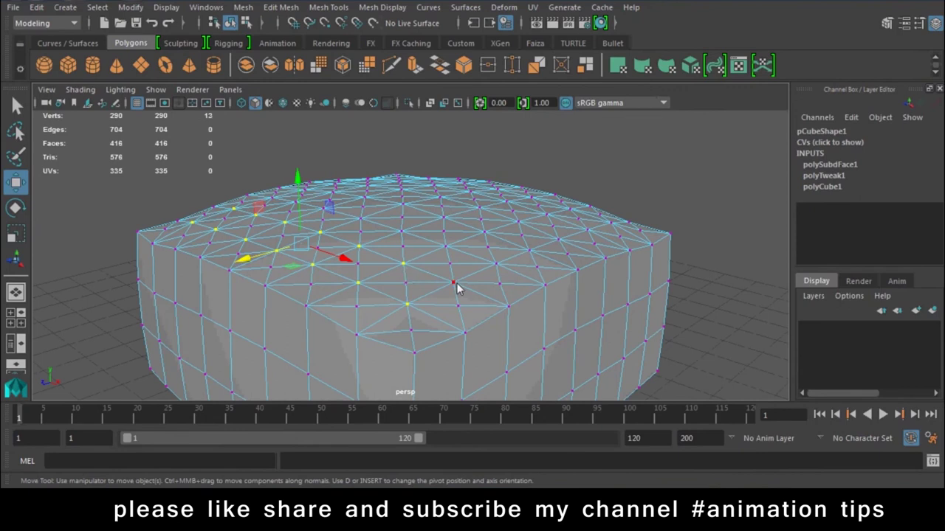
Add six more evenly spaced top vertices to the tuft pattern.
shift+click(499, 266)
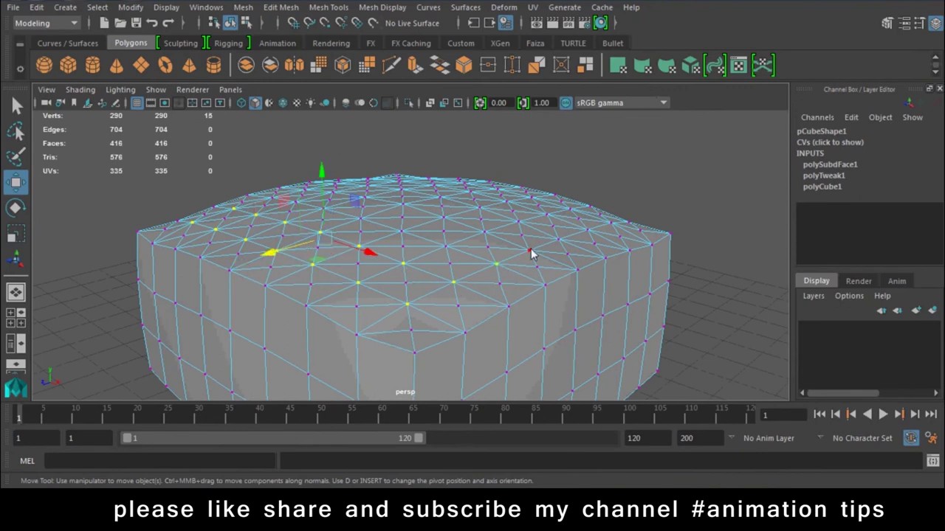
shift+click(530, 254)
alt+drag(530, 253, 357, 292)
shift+click(348, 285)
shift+click(411, 307)
shift+click(475, 326)
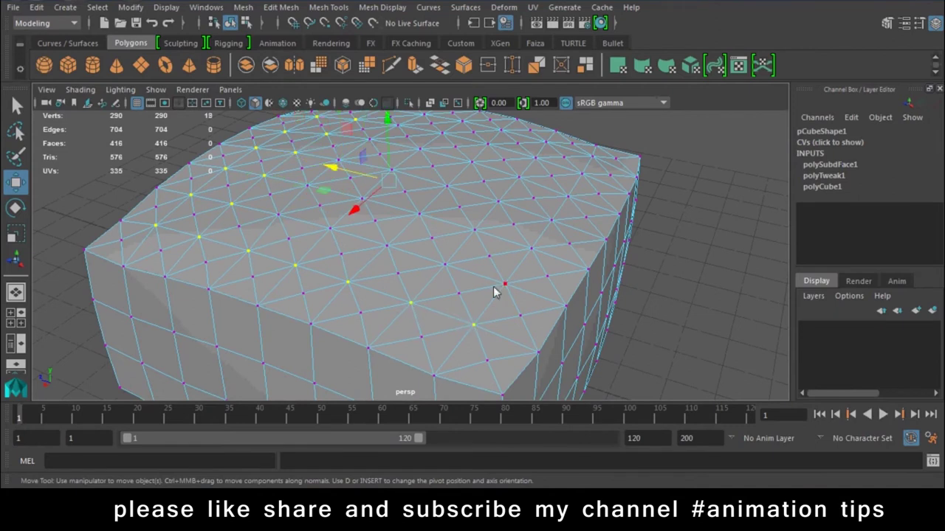
shift+click(505, 286)
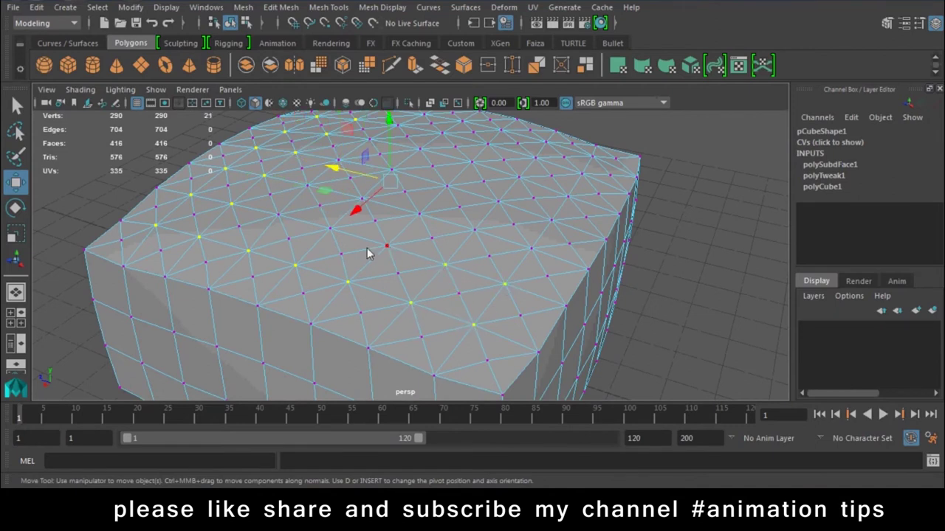
From a near top-down view, marquee-add four vertex rows, then trim the selection to 49 vertices.
alt+drag(281, 220, 565, 308)
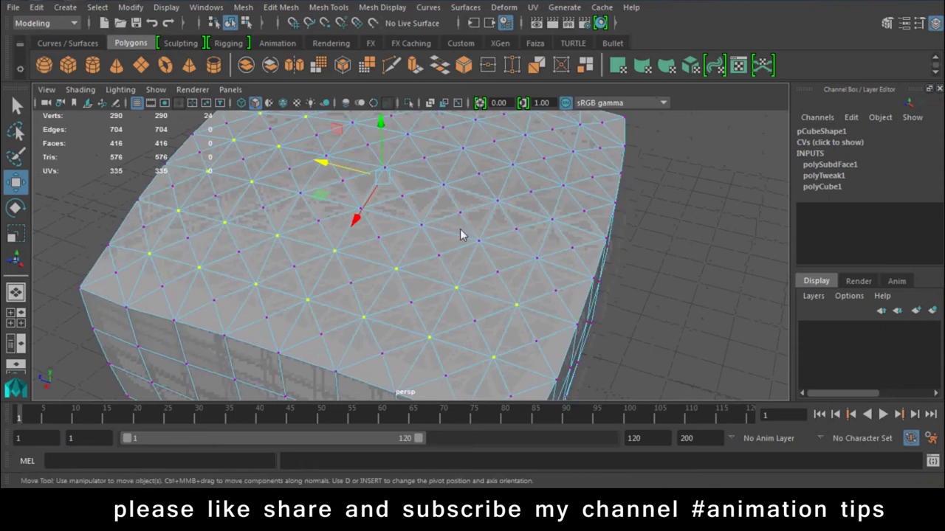
drag(552, 275, 291, 313)
mouse_move(407, 219)
alt+mouse_down()
mouse_move(480, 256)
mouse_move(506, 248)
mouse_move(295, 244)
alt+mouse_up()
mouse_move(476, 232)
alt+mouse_down()
mouse_move(488, 262)
mouse_move(268, 281)
alt+mouse_up()
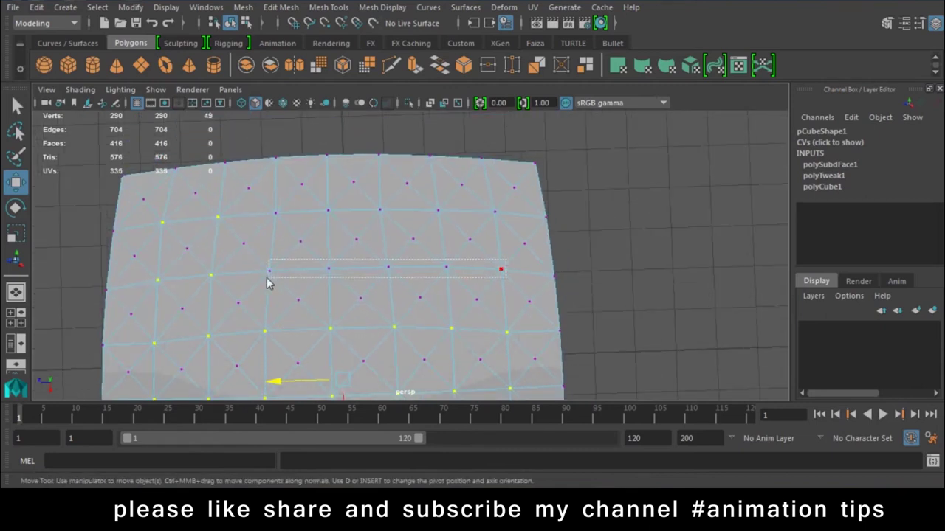
mouse_move(494, 237)
alt+mouse_down()
mouse_move(499, 214)
mouse_move(266, 221)
mouse_move(443, 319)
alt+mouse_up()
scroll(443, 320, down, 5)
mouse_move(411, 255)
alt+mouse_down()
mouse_move(531, 265)
mouse_move(44, 391)
alt+mouse_up()
alt+drag(517, 295, 499, 279)
scroll(546, 350, up, 5)
Chamfer the selected tuft vertices with Edit Mesh > Bevel, then undo the chamfer.
mouse_move(547, 351)
alt+mouse_down()
mouse_move(517, 320)
mouse_move(627, 310)
alt+mouse_up()
scroll(452, 330, up, 3)
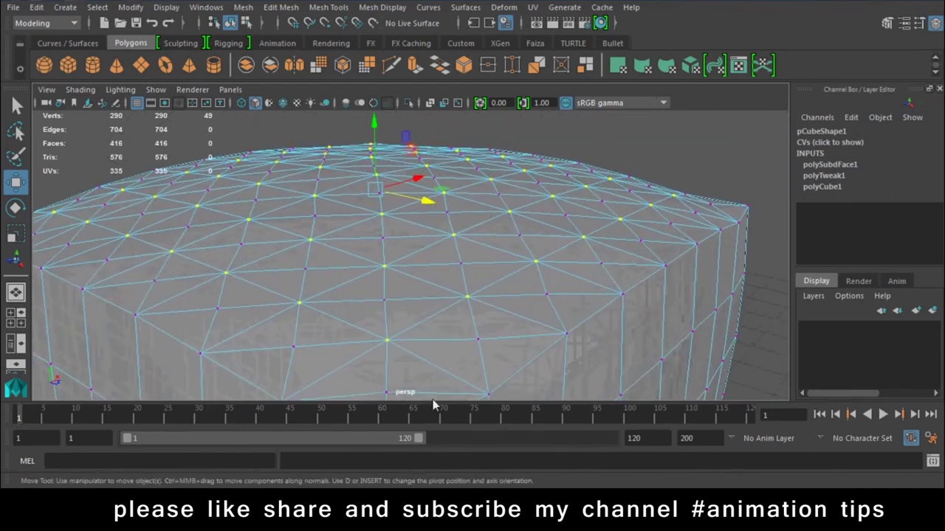
click(328, 7)
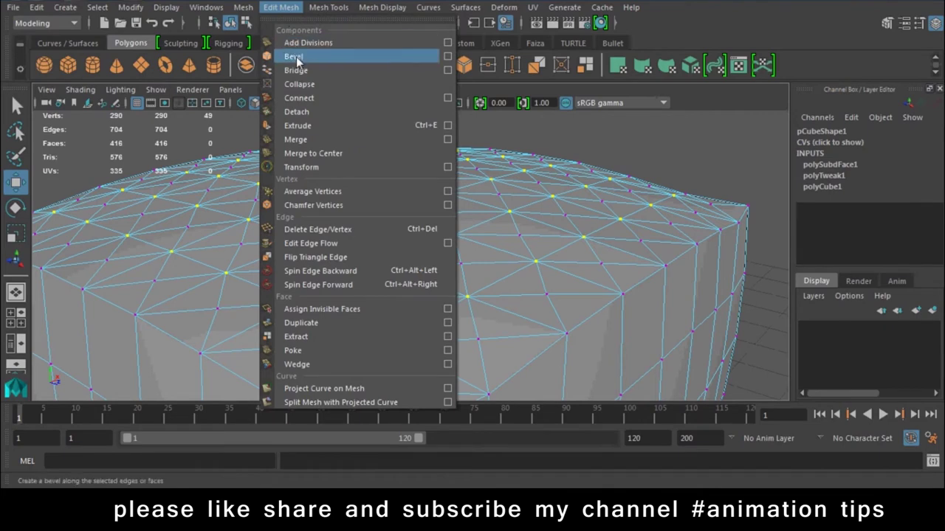
click(313, 205)
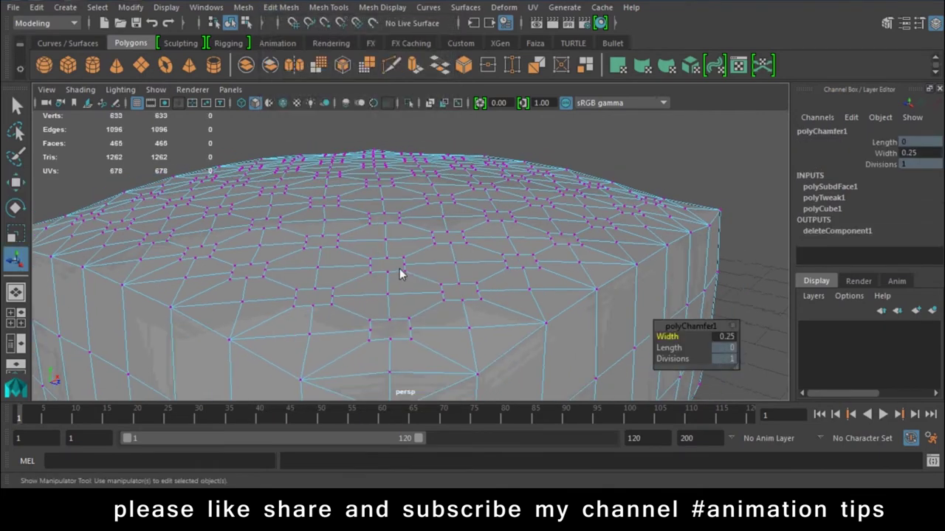
key(ctrl+z)
Retry the bevel on the tuft vertices and undo it again, leaving the triangulated top unchanged.
click(320, 12)
mouse_move(328, 8)
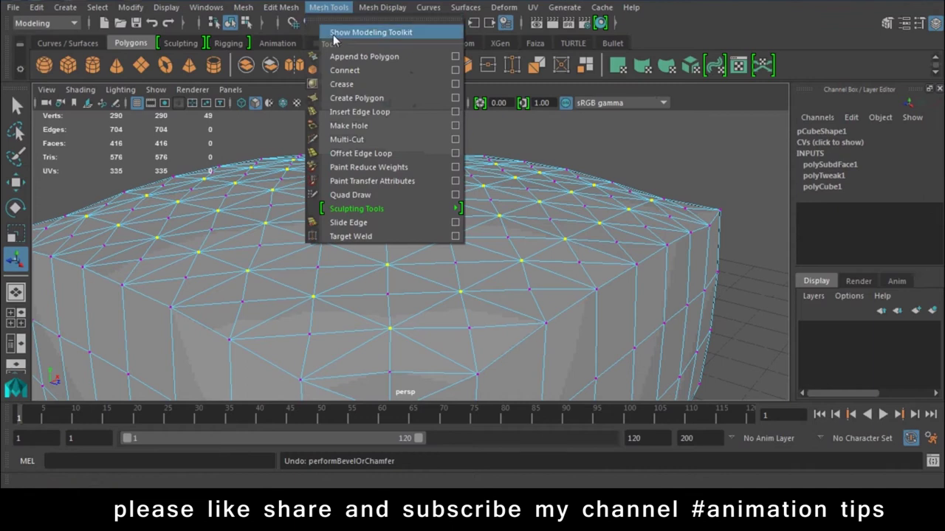
click(313, 205)
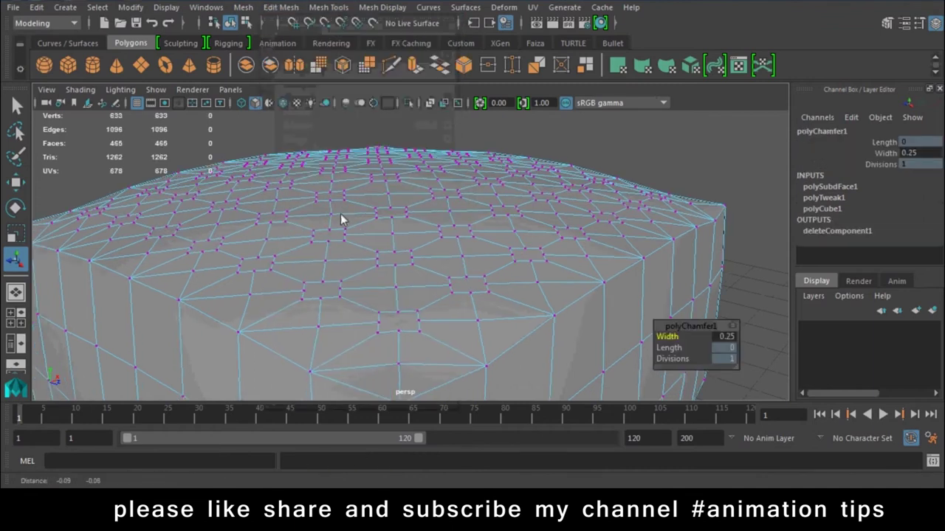
scroll(405, 257, up, 5)
scroll(375, 304, up, 5)
scroll(376, 310, up, 3)
key(ctrl+z)
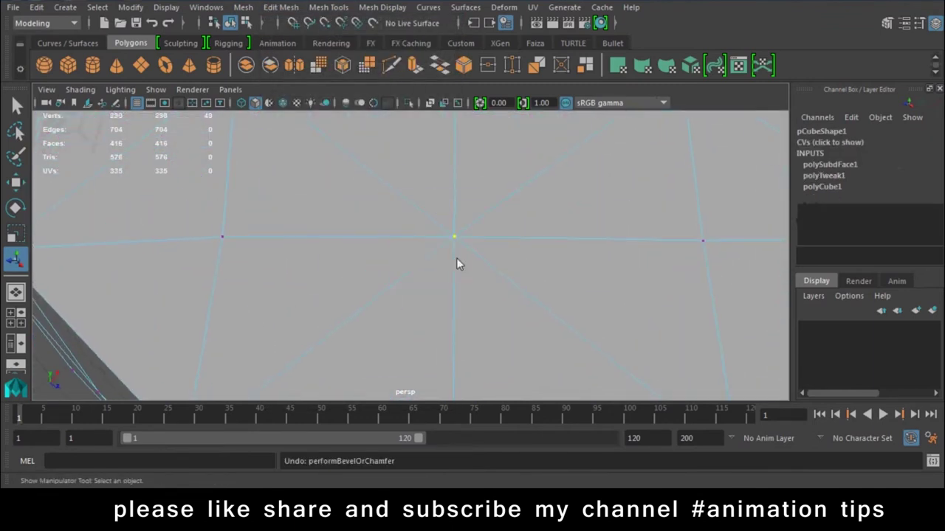
alt+middle_drag(473, 331, 441, 311)
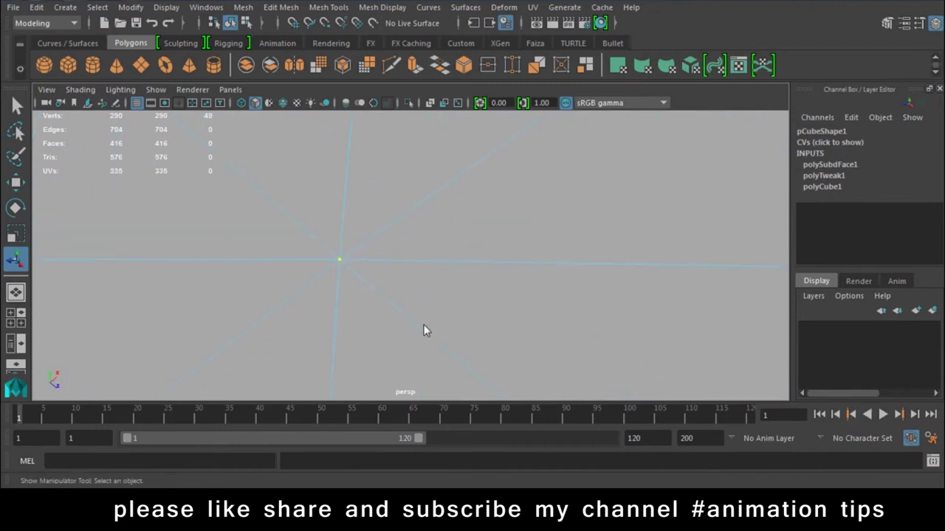
click(280, 6)
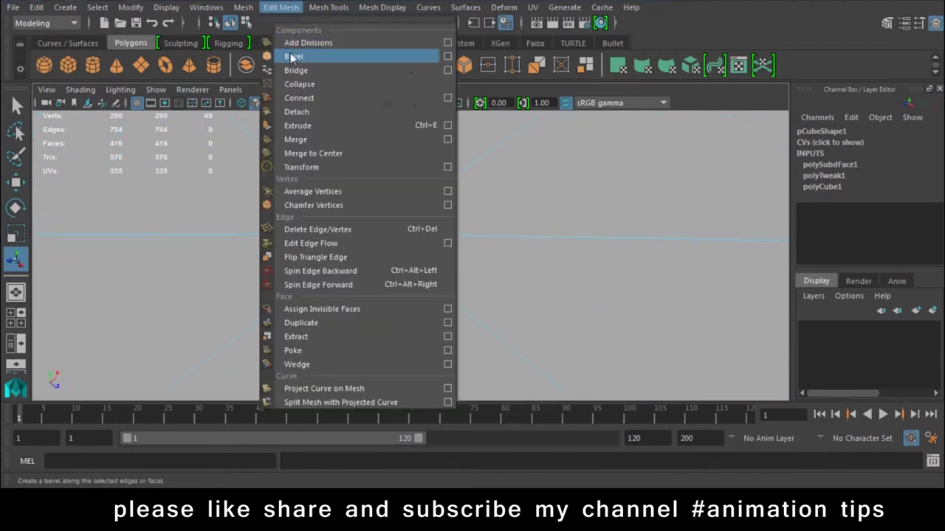
Bevel the tuft vertex into a small square and scale its vertices outward with the Scale tool.
click(313, 204)
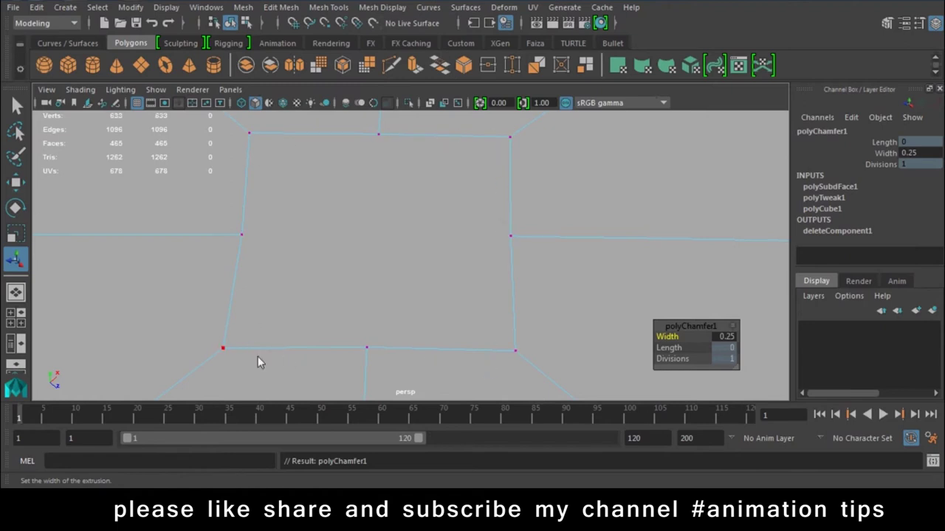
mouse_move(503, 314)
alt+right_down()
mouse_move(202, 231)
mouse_move(447, 303)
alt+right_up()
mouse_move(447, 302)
alt+mouse_down()
mouse_move(426, 250)
mouse_move(432, 185)
alt+mouse_up()
click(433, 179)
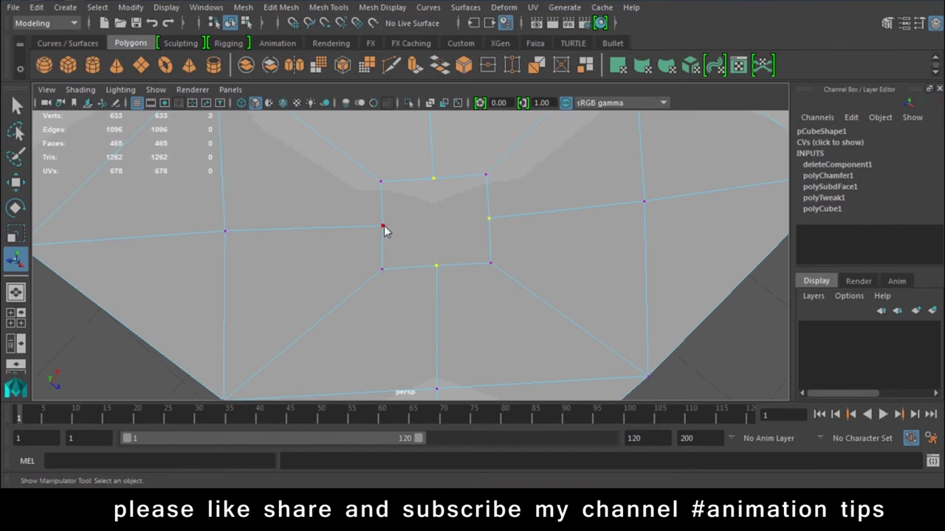
key(r)
mouse_move(435, 221)
mouse_down()
mouse_move(463, 231)
mouse_move(458, 288)
mouse_up()
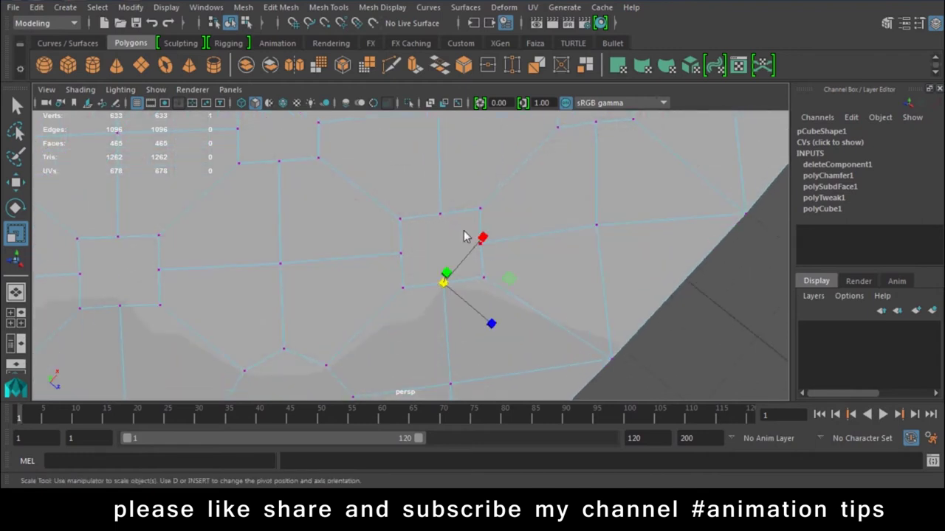
key(ctrl+z)
key(ctrl+z)
mouse_move(454, 249)
mouse_down()
mouse_move(555, 208)
mouse_move(515, 272)
mouse_up()
Select another pair of vertices on the cushion top, reverting a stray enlargement of the ring.
drag(549, 216, 536, 231)
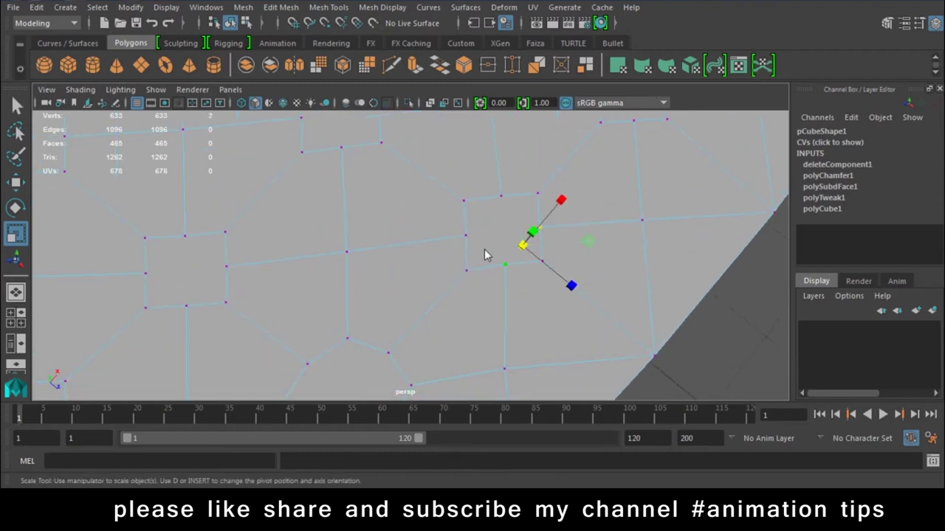
shift+click(521, 226)
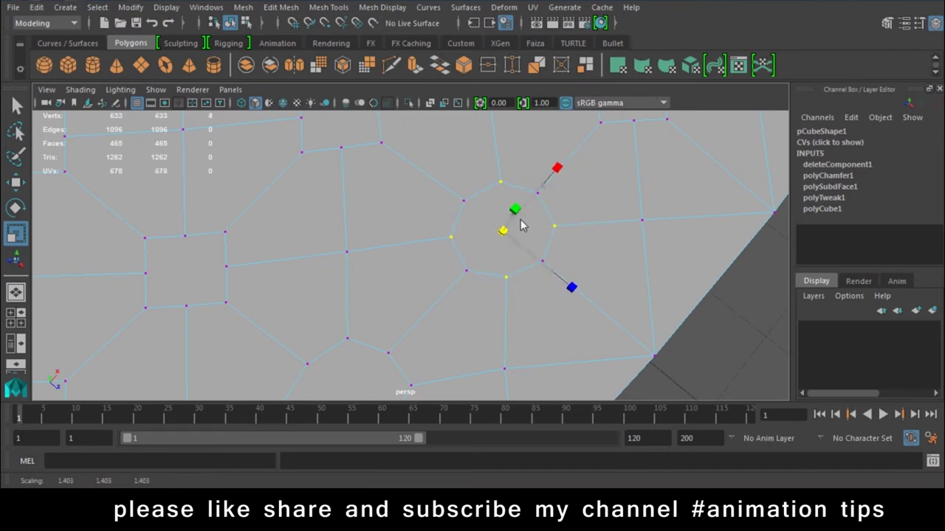
mouse_move(556, 262)
alt+right_down()
mouse_move(535, 282)
mouse_move(537, 268)
alt+right_up()
click(537, 268)
mouse_move(584, 229)
mouse_down()
mouse_move(481, 247)
mouse_move(544, 239)
mouse_up()
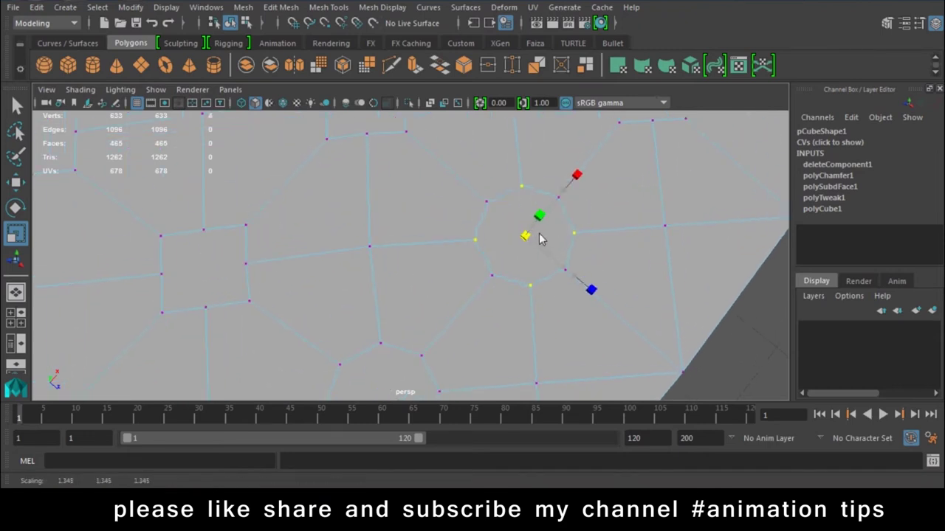
key(ctrl+z)
key(ctrl+z)
key(ctrl+z)
shift+click(558, 229)
click(348, 10)
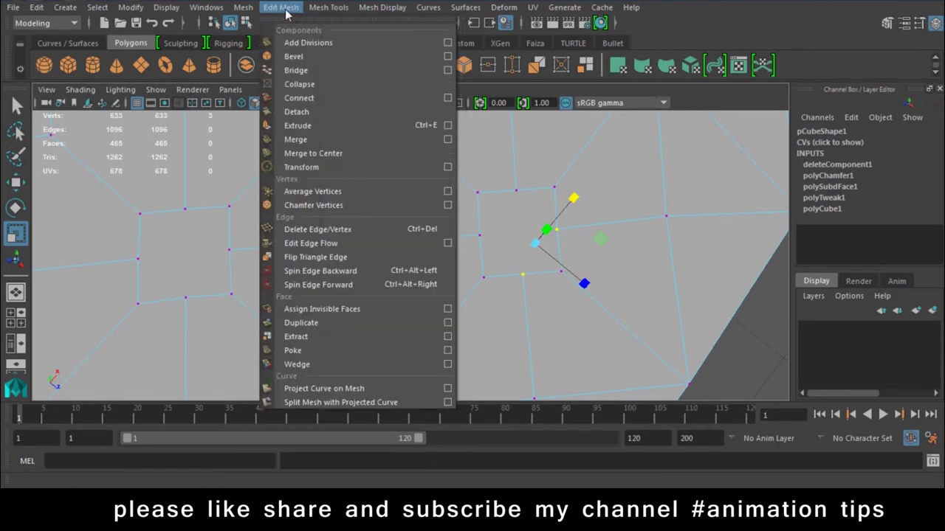
click(492, 228)
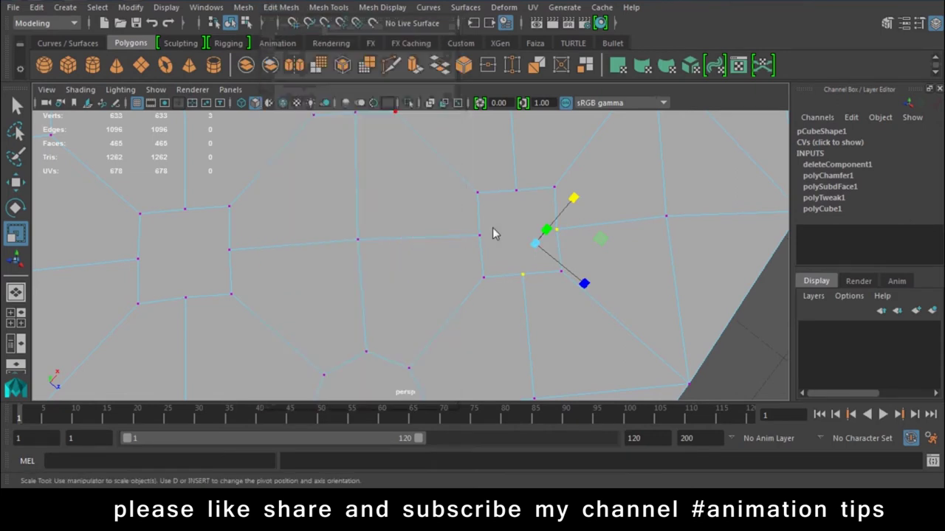
Spread the four corners of the upper-right square outward, then pick another vertex pair.
shift+click(492, 227)
shift+click(527, 175)
mouse_move(528, 244)
mouse_down()
mouse_move(539, 236)
mouse_move(511, 290)
mouse_up()
click(530, 244)
shift+click(591, 239)
shift+click(557, 208)
shift+click(563, 276)
drag(561, 243, 586, 235)
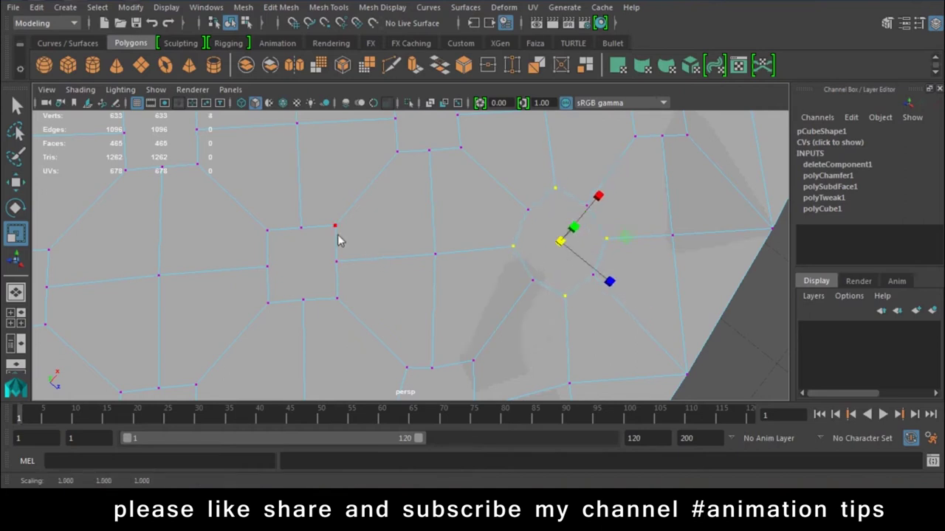
click(301, 226)
shift+click(289, 299)
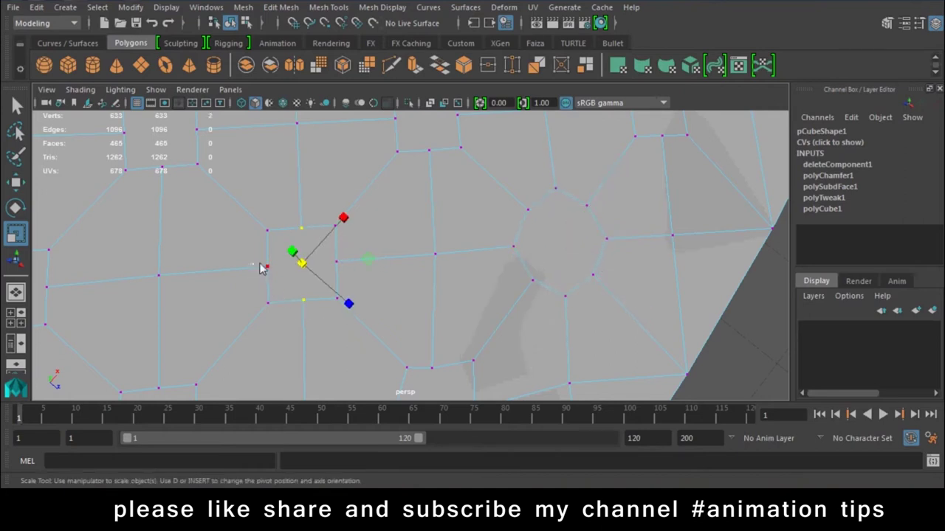
Add more vertices along the cushion top and switch to the Move tool.
shift+click(330, 262)
scroll(380, 147, down, 2)
scroll(380, 147, down, 2)
mouse_move(436, 249)
alt+mouse_down()
mouse_move(492, 228)
mouse_move(472, 154)
alt+mouse_up()
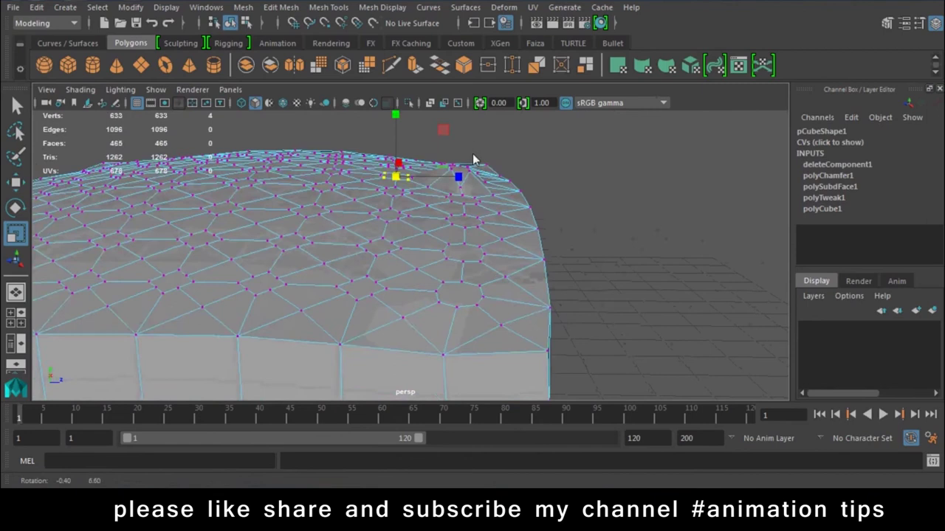
scroll(476, 157, down, 1)
shift+drag(476, 159, 442, 175)
scroll(456, 131, down, 3)
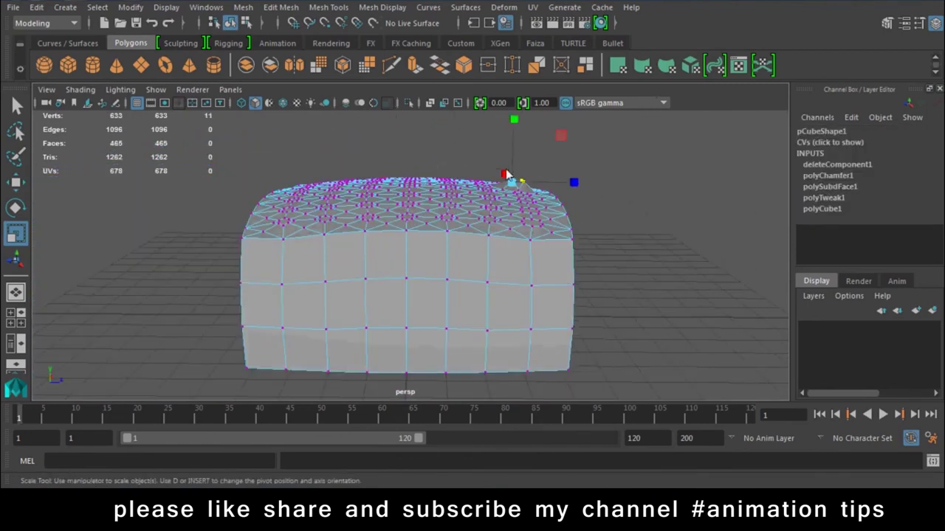
scroll(561, 269, up, 3)
key(w)
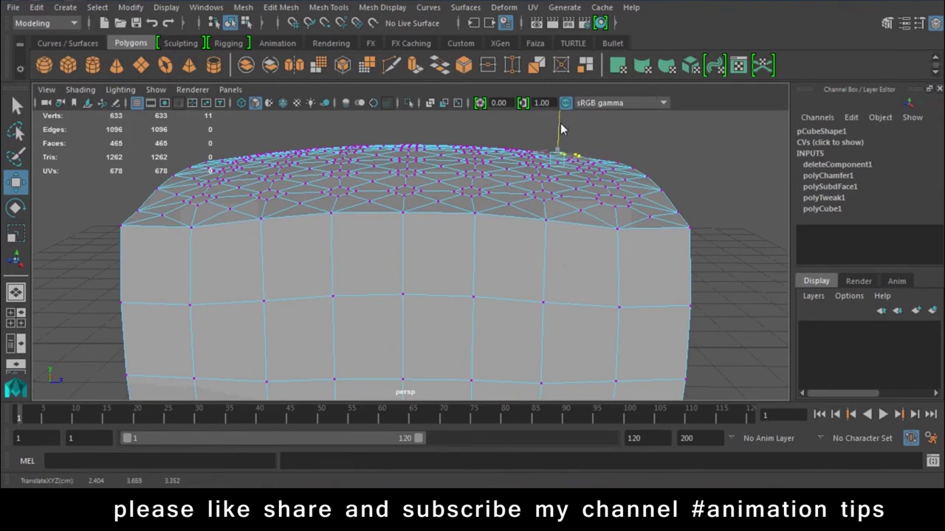
alt+drag(620, 234, 601, 312)
scroll(567, 210, down, 2)
Switch to face mode and select the first eleven small diamond faces on the top.
right_drag(574, 184, 573, 154)
click(527, 320)
shift+click(539, 272)
shift+click(549, 197)
shift+click(478, 250)
shift+click(461, 315)
shift+click(389, 313)
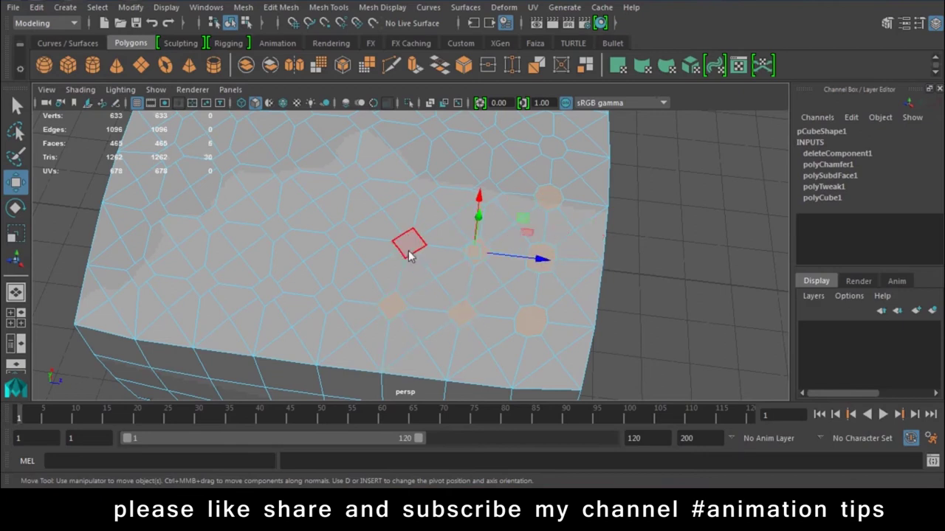
shift+click(436, 197)
shift+click(487, 194)
scroll(540, 239, up, 3)
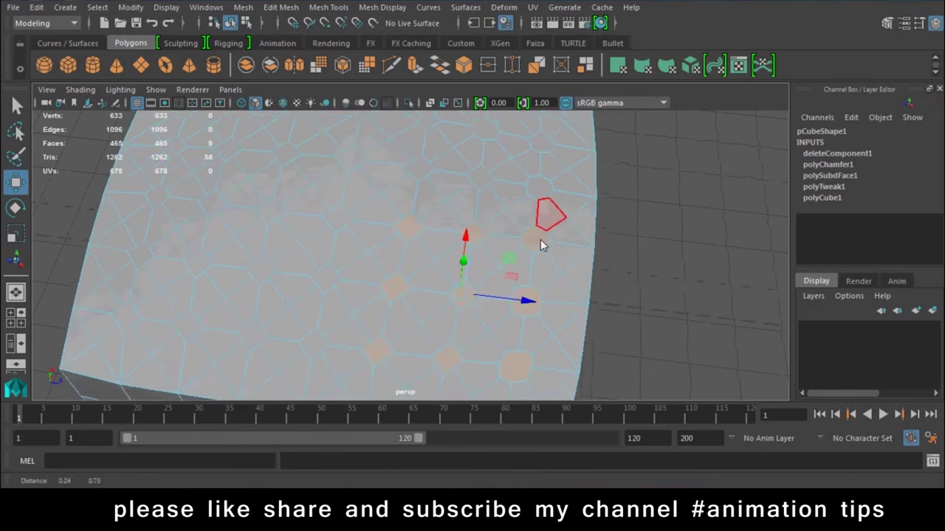
shift+click(524, 262)
shift+click(523, 208)
shift+click(528, 166)
Tumble around the top and add eleven more diamond faces to the selection.
mouse_move(540, 180)
alt+mouse_down()
mouse_move(538, 147)
mouse_move(470, 177)
mouse_move(493, 237)
mouse_move(443, 312)
mouse_move(428, 289)
mouse_move(553, 265)
alt+mouse_up()
shift+click(493, 247)
shift+click(456, 195)
shift+click(384, 251)
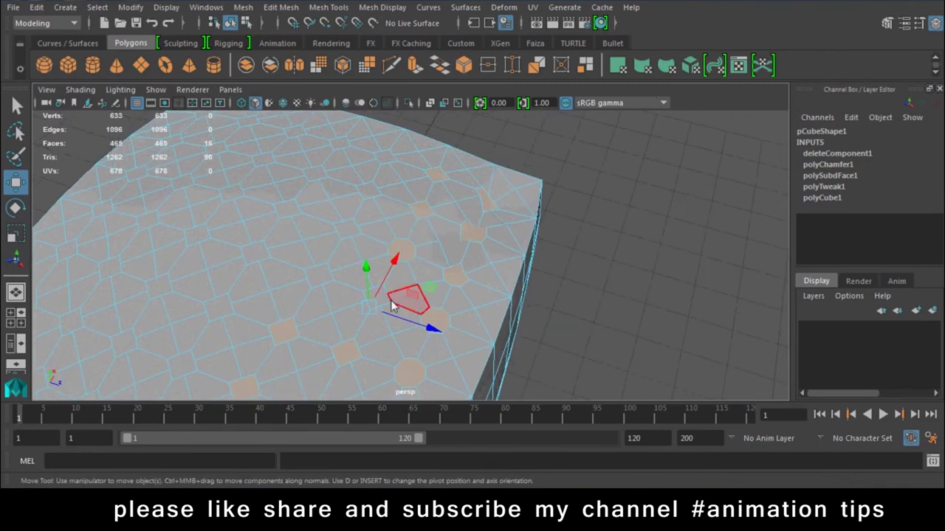
shift+click(416, 301)
alt+drag(415, 301, 477, 278)
shift+click(456, 198)
shift+click(509, 201)
mouse_move(517, 204)
alt+mouse_down()
mouse_move(544, 266)
mouse_move(483, 293)
alt+mouse_up()
shift+click(471, 260)
shift+click(499, 222)
shift+click(495, 185)
shift+click(447, 174)
shift+click(431, 201)
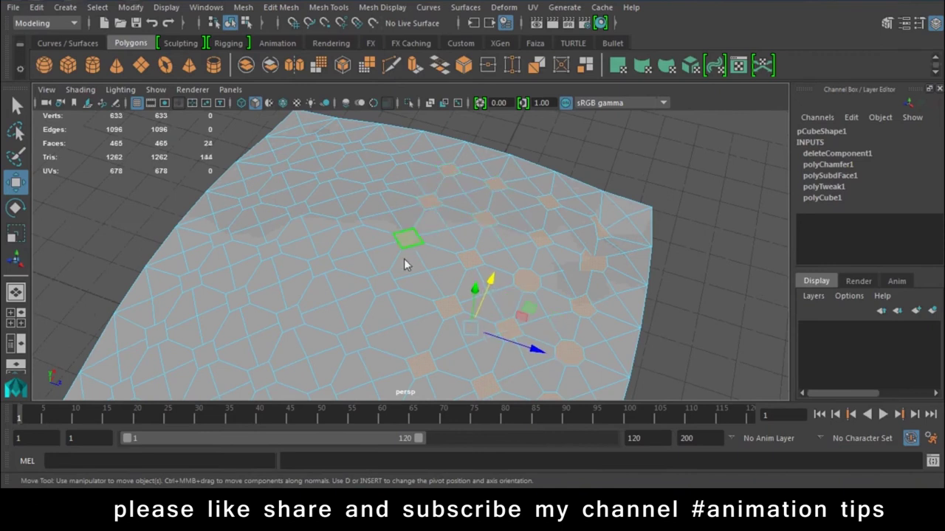
Add the remaining diamond faces toward the cushion's near edge and far corner.
alt+drag(377, 317, 434, 274)
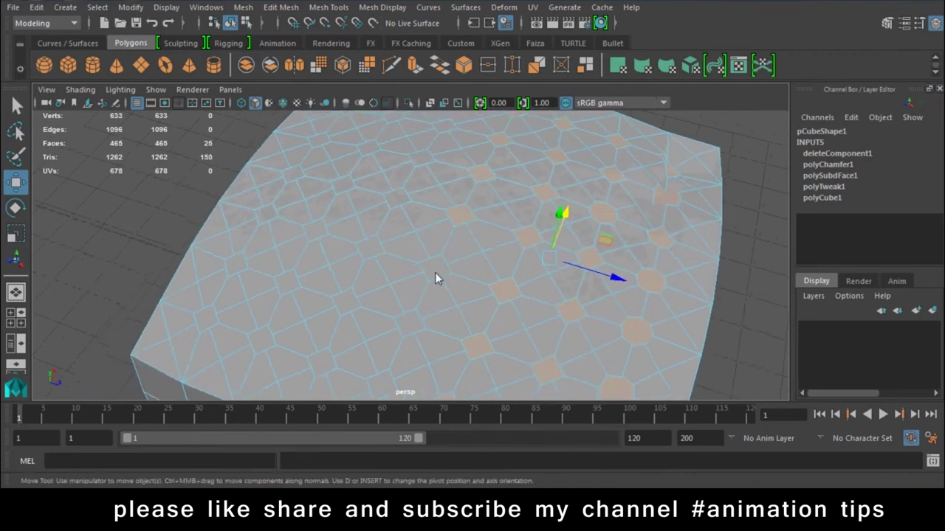
alt+drag(411, 322, 422, 317)
shift+click(390, 301)
shift+click(369, 279)
shift+click(304, 256)
shift+click(255, 238)
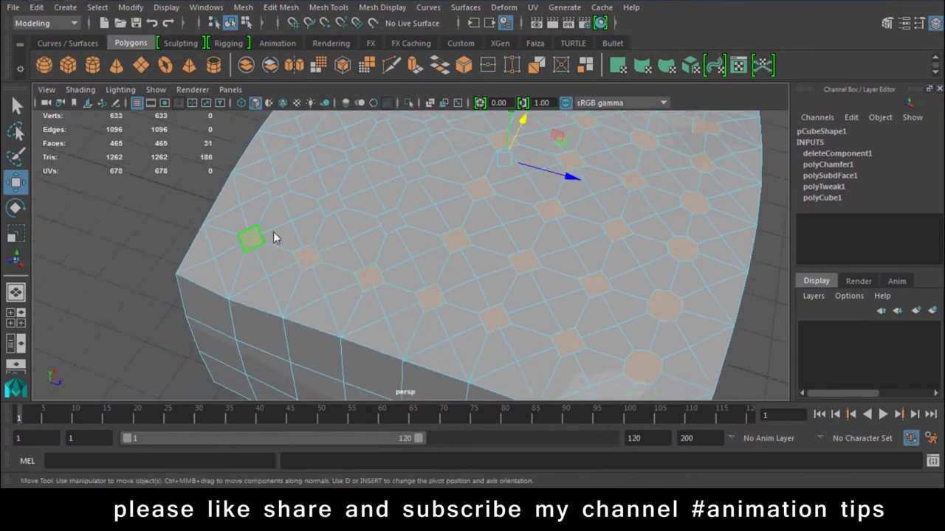
shift+click(330, 209)
alt+drag(330, 209, 388, 220)
shift+click(388, 221)
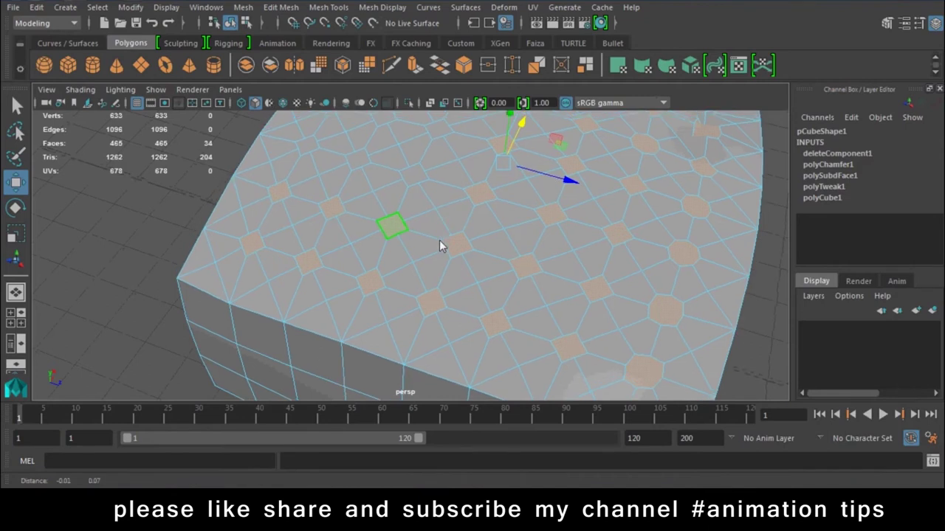
alt+drag(438, 249, 427, 298)
shift+click(366, 288)
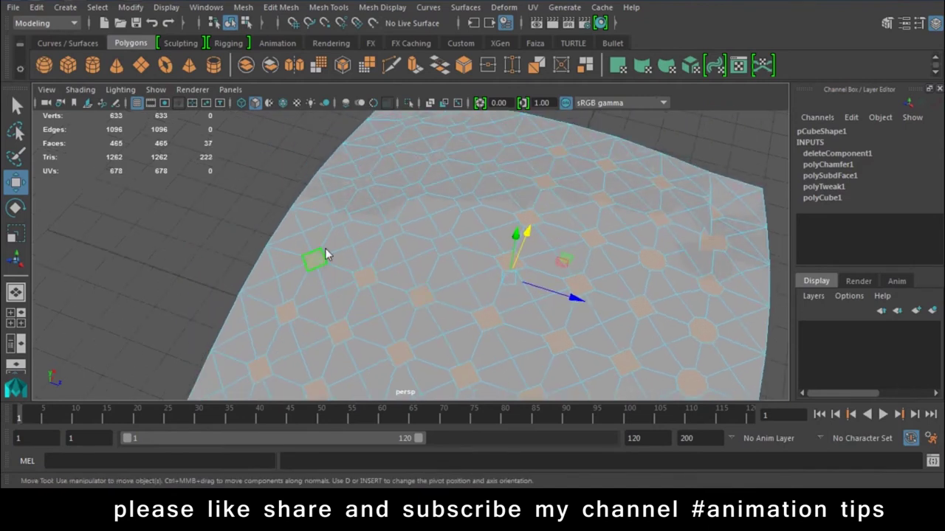
shift+click(361, 186)
shift+click(415, 193)
shift+click(465, 204)
shift+click(444, 245)
mouse_move(444, 245)
alt+mouse_down()
mouse_move(537, 291)
mouse_move(550, 319)
alt+mouse_up()
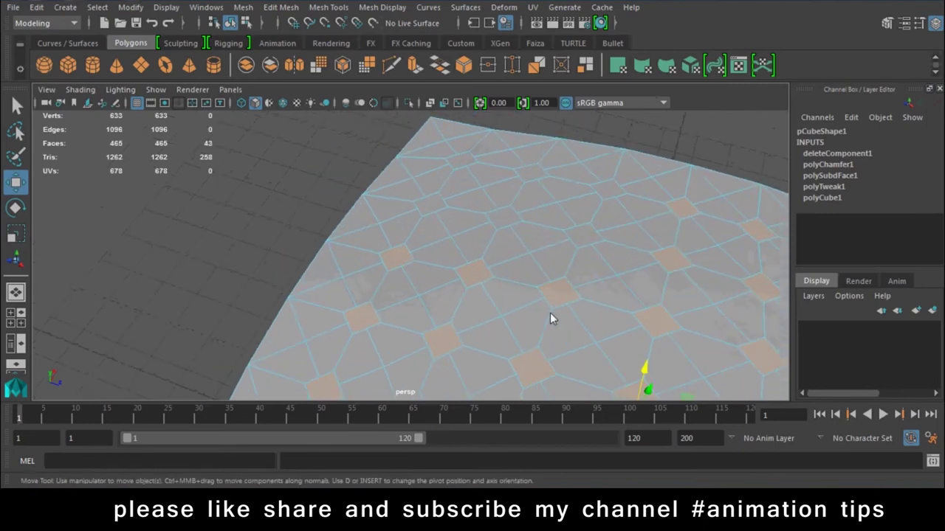
shift+click(463, 162)
Add the last diamond face, extrude the selection and shrink it inward into tapered insets.
shift+click(612, 197)
mouse_move(601, 203)
alt+mouse_down()
mouse_move(594, 209)
mouse_move(605, 289)
mouse_move(483, 172)
mouse_move(517, 222)
alt+mouse_up()
click(415, 65)
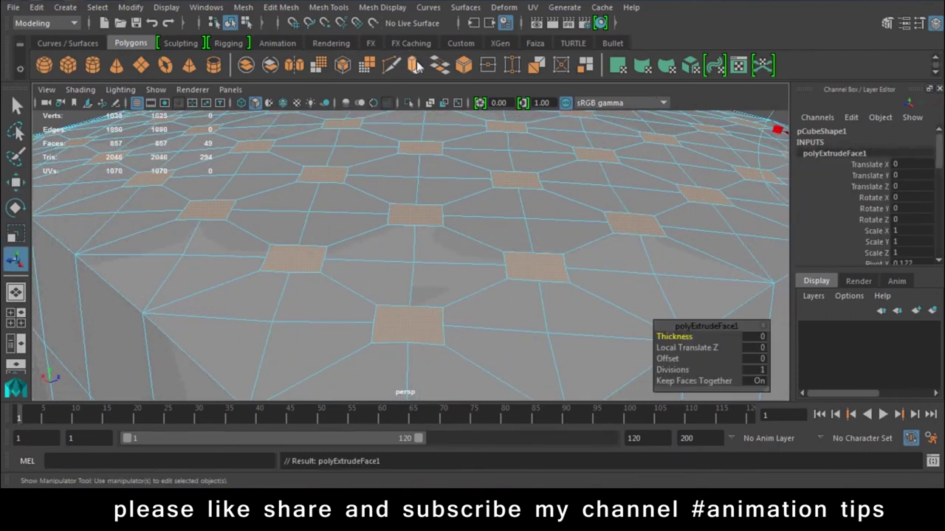
mouse_move(697, 249)
alt+mouse_down()
mouse_move(474, 198)
mouse_move(463, 244)
mouse_move(553, 234)
alt+mouse_up()
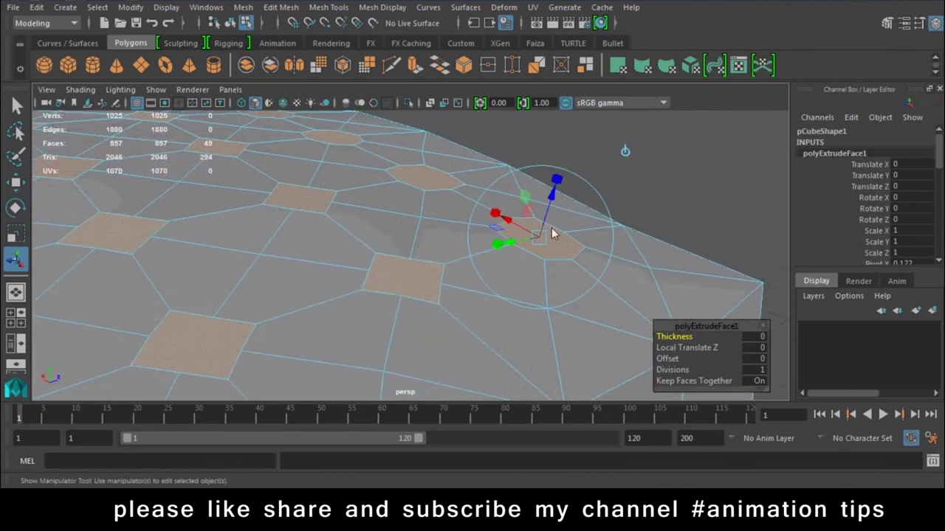
drag(552, 200, 552, 211)
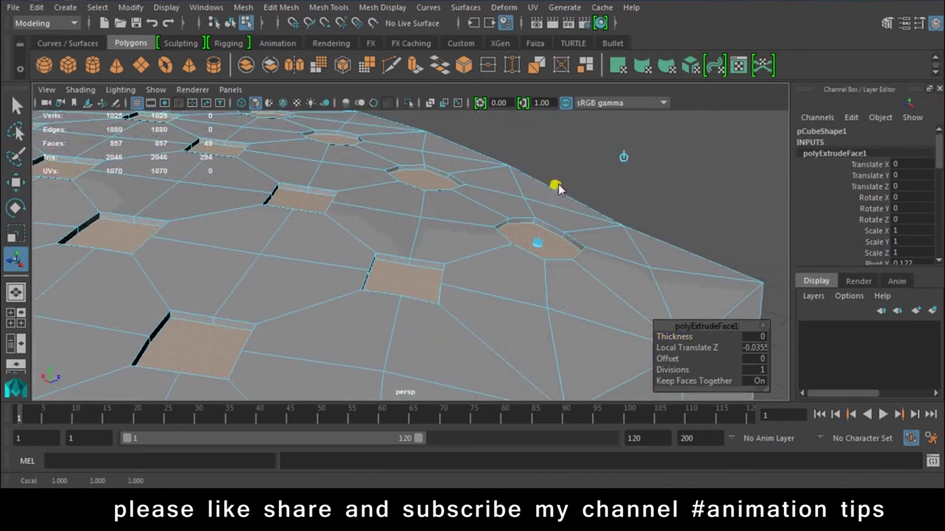
drag(540, 247, 537, 243)
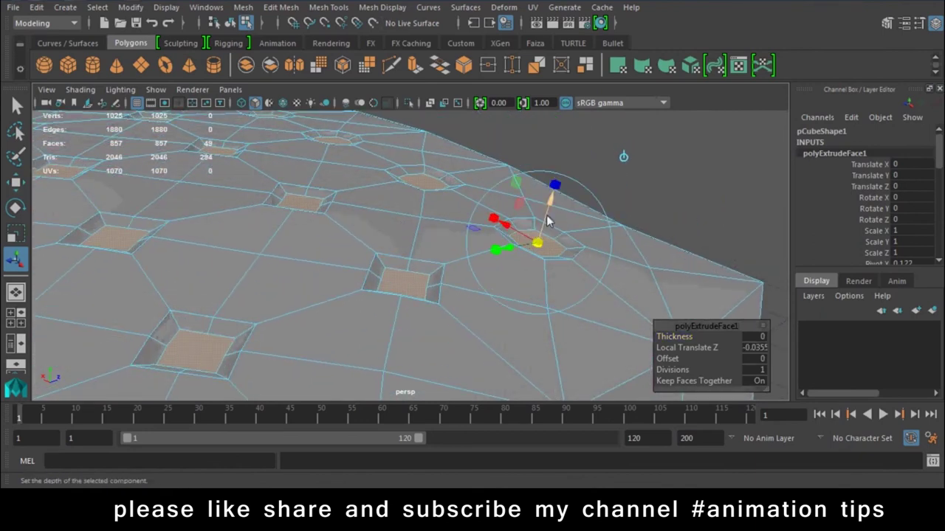
drag(551, 200, 552, 208)
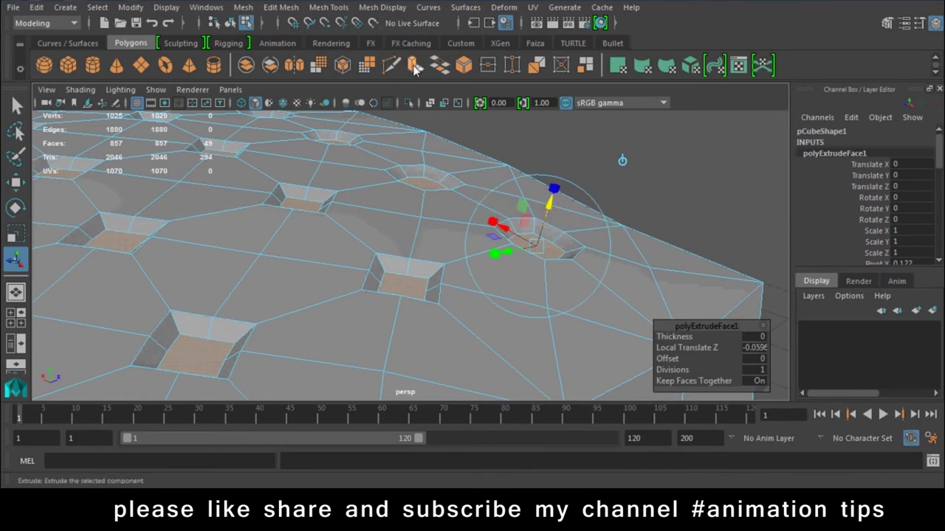
Extrude the tuft faces again to Local Translate Z -0.23, then return to object mode and deselect.
key(ctrl+e)
drag(556, 217, 546, 225)
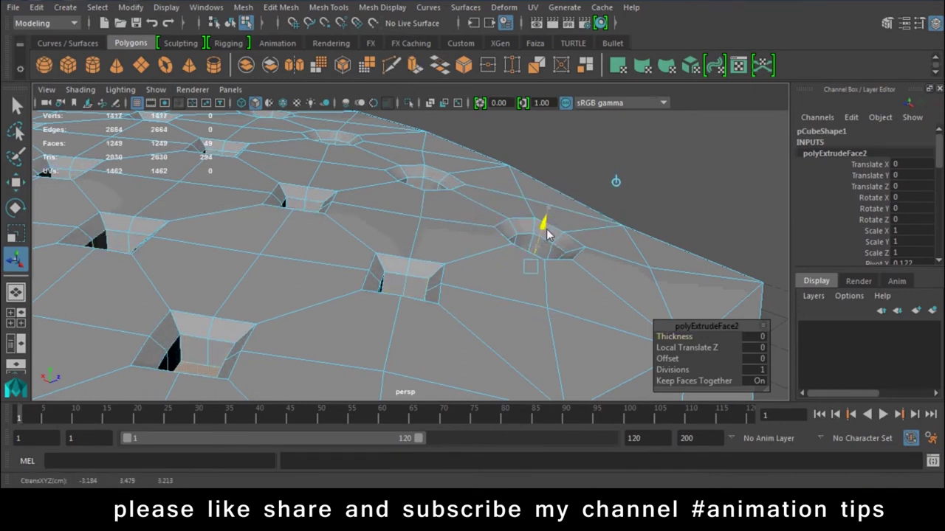
click(525, 279)
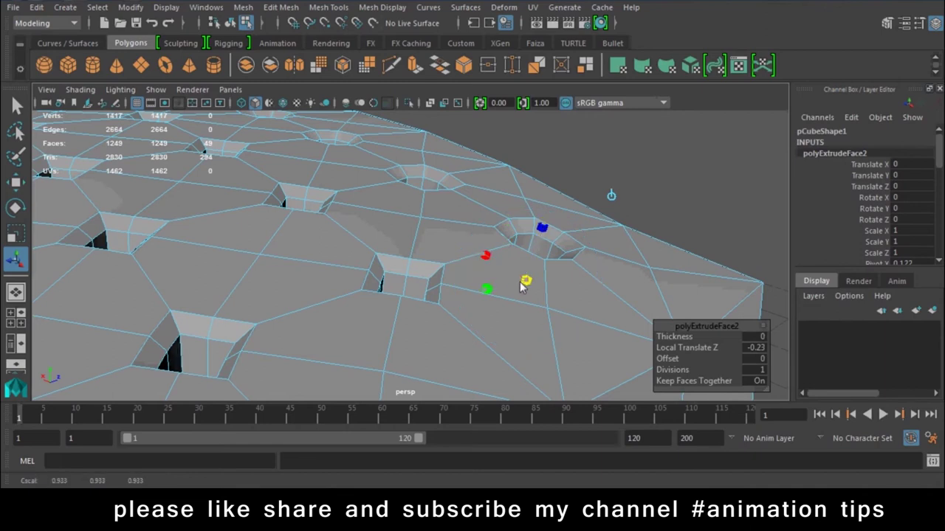
right_drag(380, 151, 439, 100)
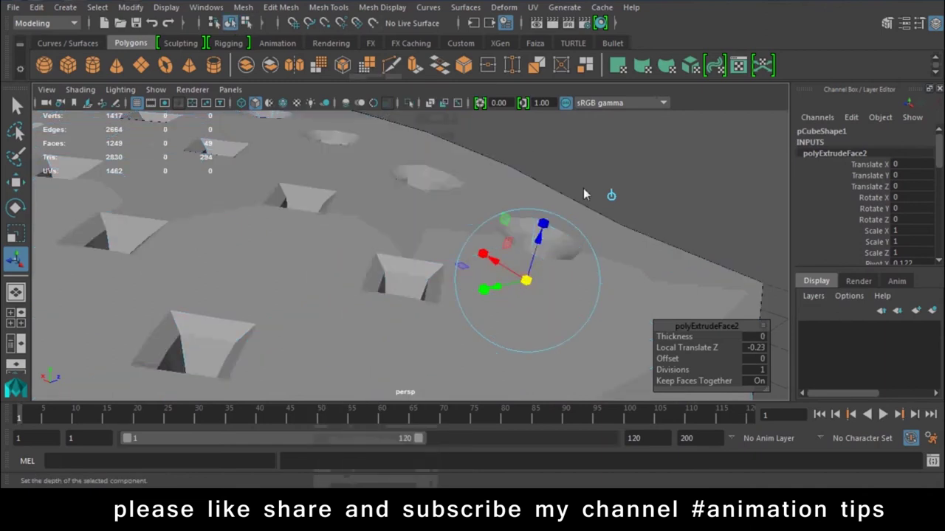
click(584, 188)
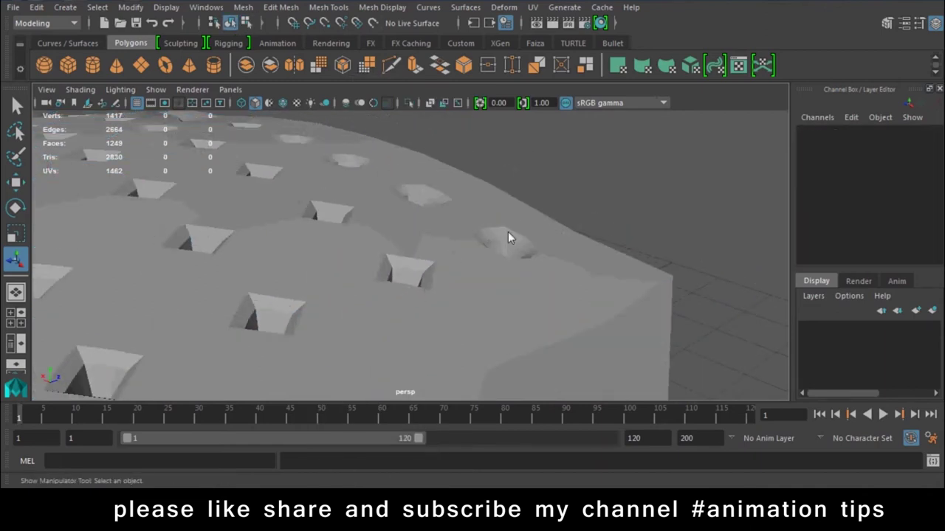
Preview the tufted cushion smoothed with 3, select a top vertex, then return to the cage with 1.
click(471, 283)
click(627, 283)
mouse_move(627, 284)
alt+mouse_down()
mouse_move(554, 212)
mouse_move(538, 303)
mouse_move(556, 295)
mouse_move(536, 344)
mouse_move(431, 279)
mouse_move(460, 286)
alt+mouse_up()
alt+right_drag(461, 286, 540, 335)
click(478, 259)
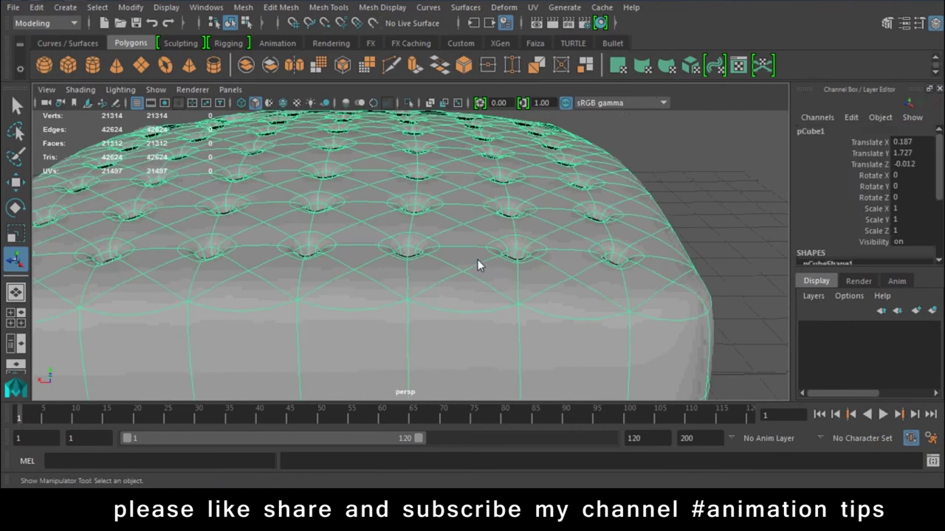
key(1)
right_drag(560, 118, 494, 109)
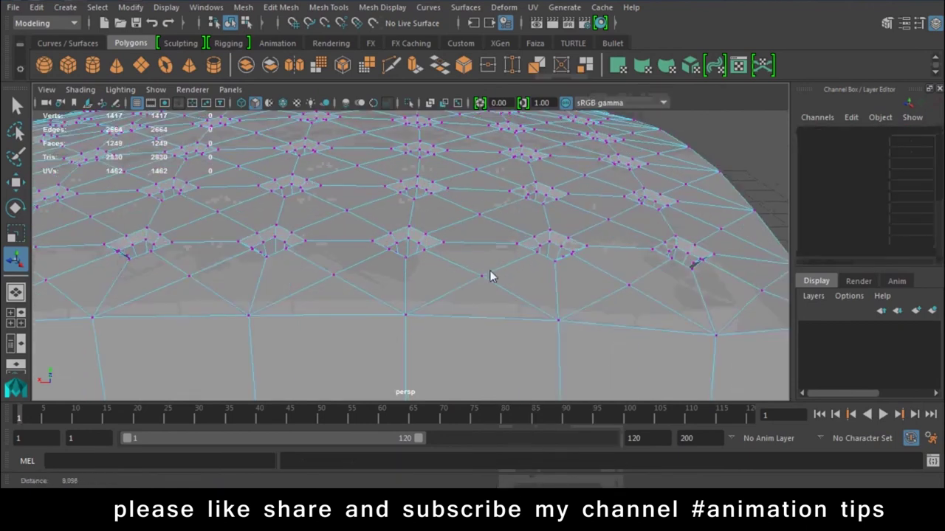
key(3)
click(494, 206)
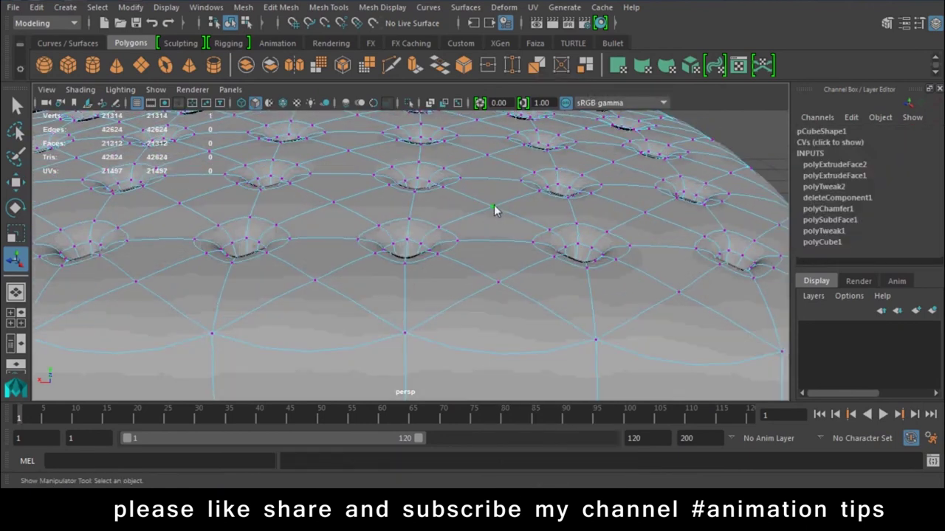
key(1)
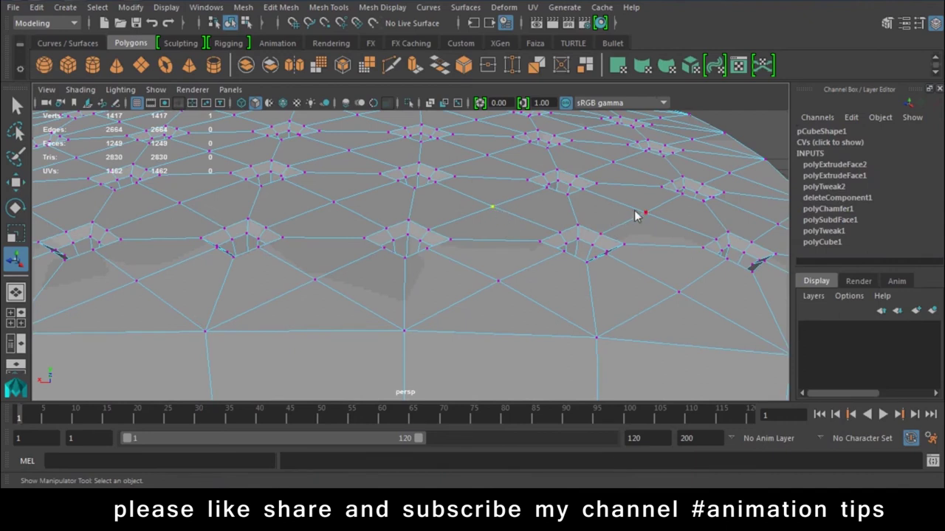
scroll(710, 268, down, 3)
scroll(588, 240, up, 2)
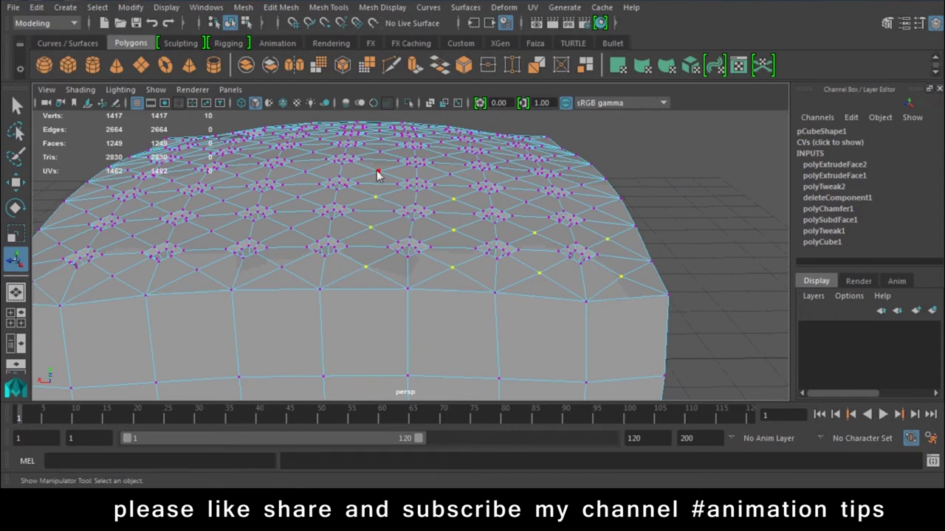
Switch to the top view and select the first vertices lying between the tuft holes.
alt+drag(454, 178, 511, 239)
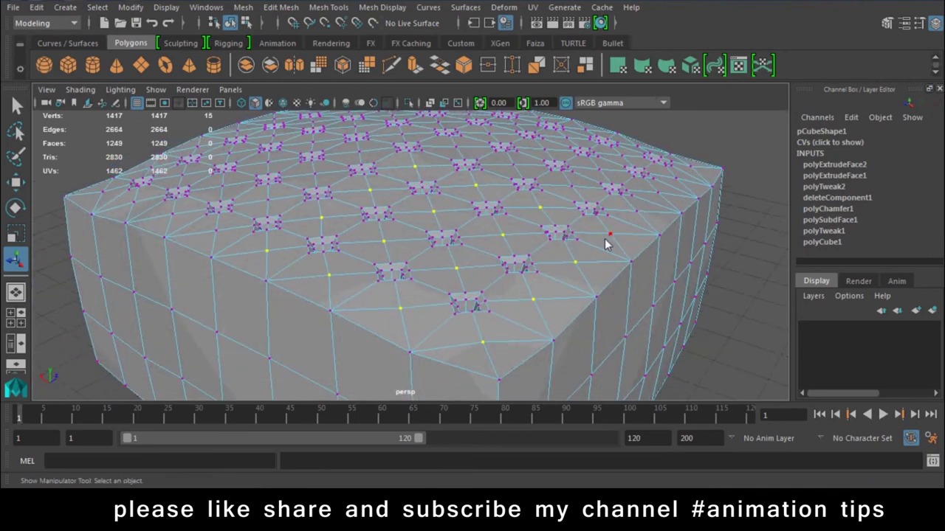
scroll(612, 236, up, 3)
alt+drag(626, 274, 531, 302)
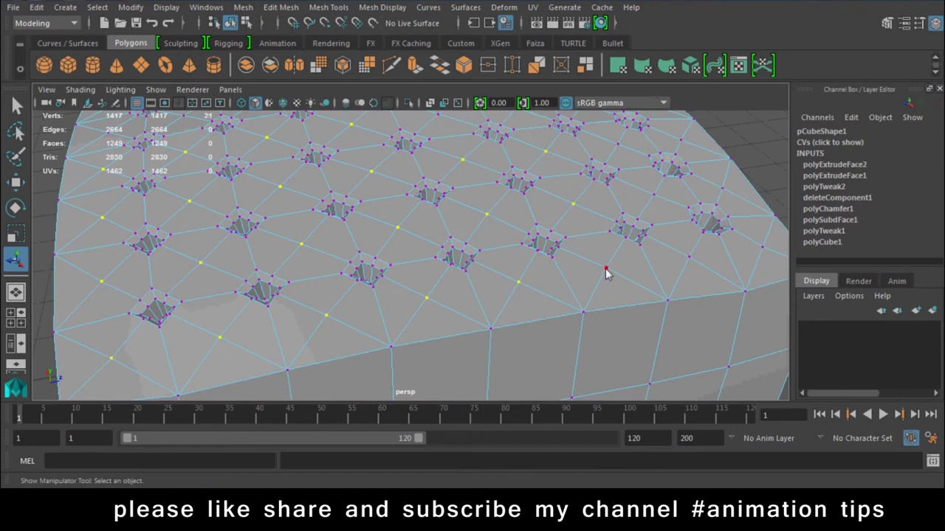
drag(687, 262, 618, 253)
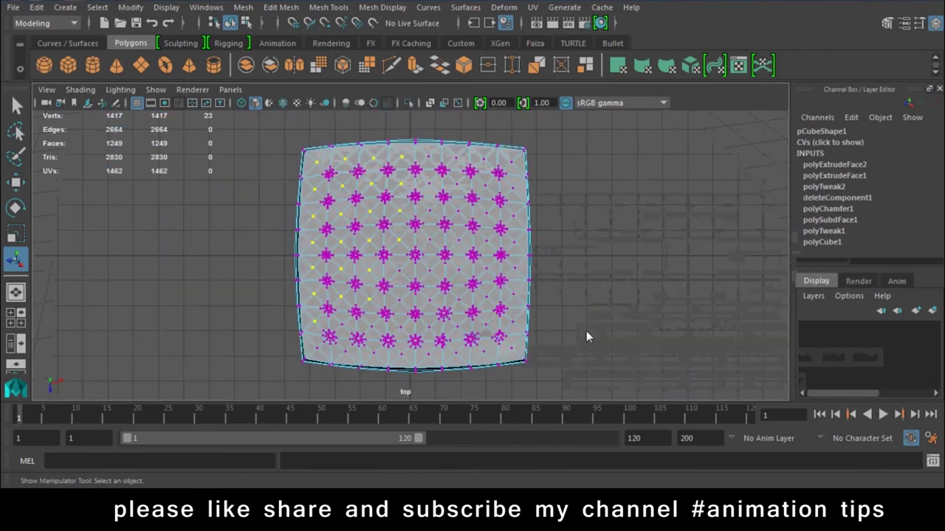
scroll(389, 221, up, 3)
scroll(389, 233, up, 1)
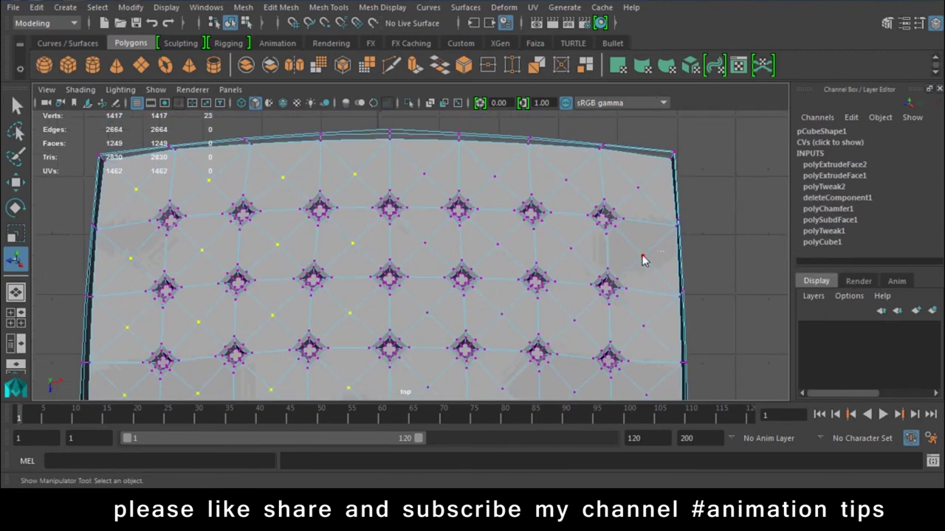
shift+click(642, 256)
shift+drag(393, 258, 393, 259)
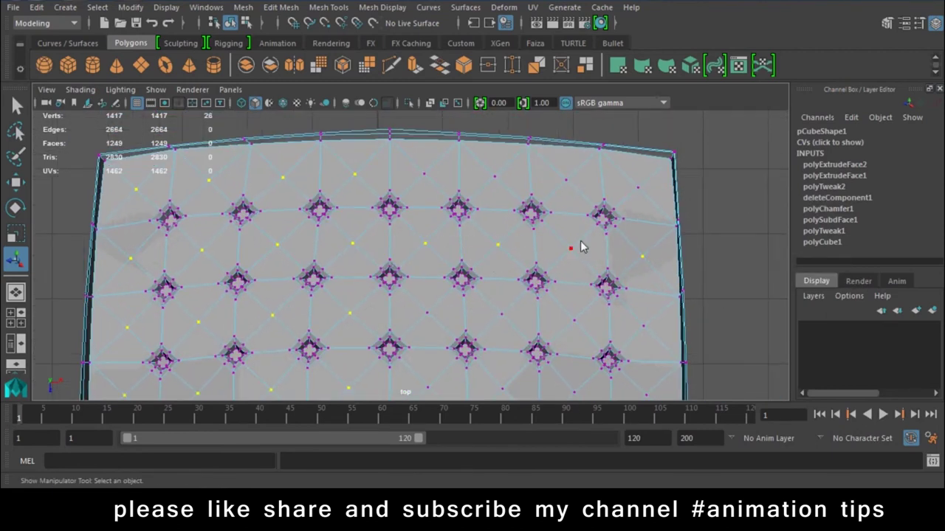
shift+drag(459, 190, 417, 190)
Extend the in-between vertex selection across the upper rows down to the bottom row.
alt+middle_drag(481, 247, 480, 184)
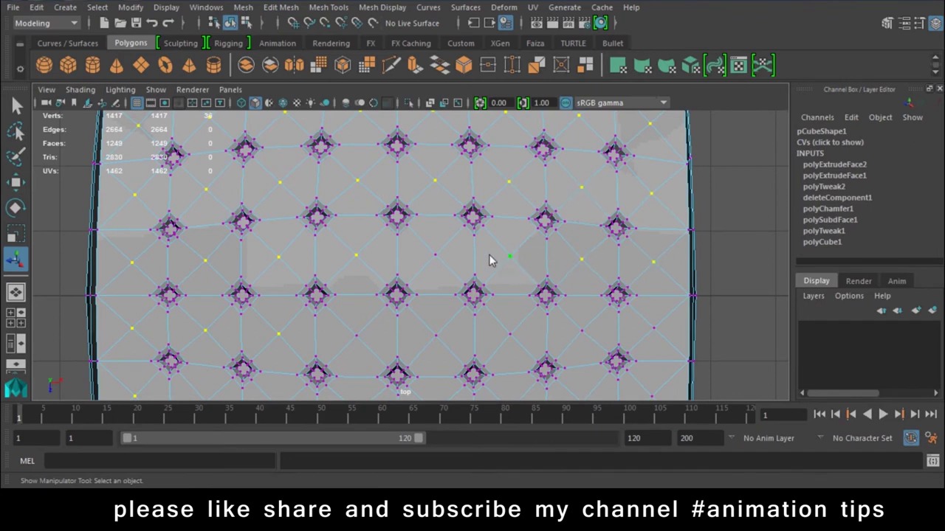
alt+middle_drag(478, 321, 480, 230)
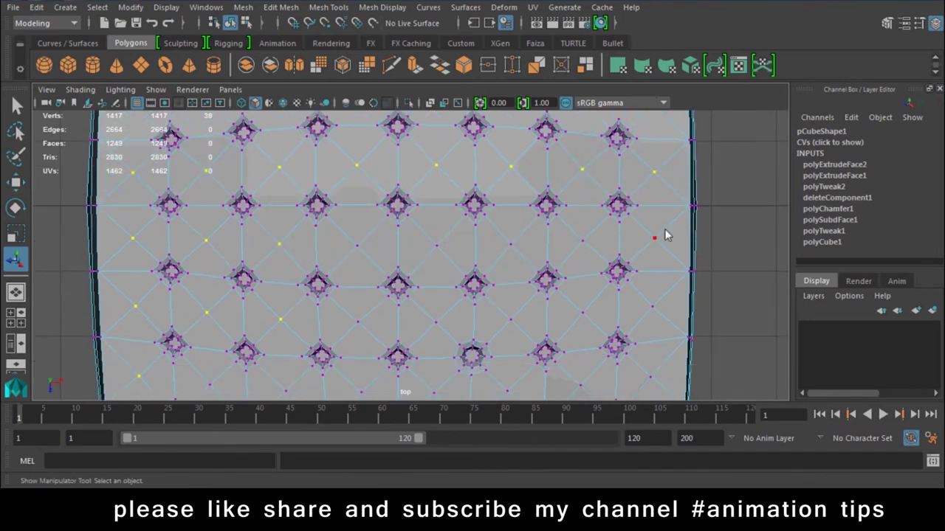
shift+drag(382, 255, 354, 260)
alt+middle_drag(493, 219, 498, 231)
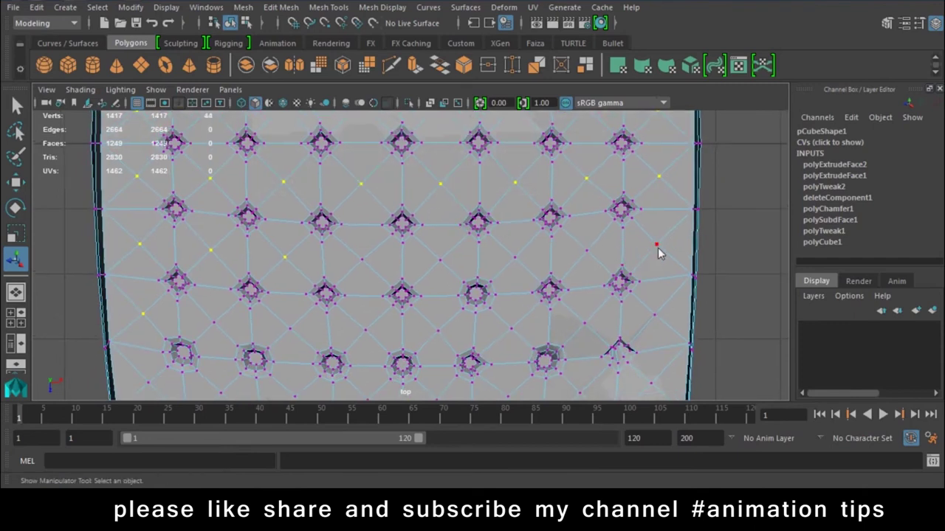
shift+drag(500, 263, 353, 276)
alt+middle_drag(441, 325, 449, 241)
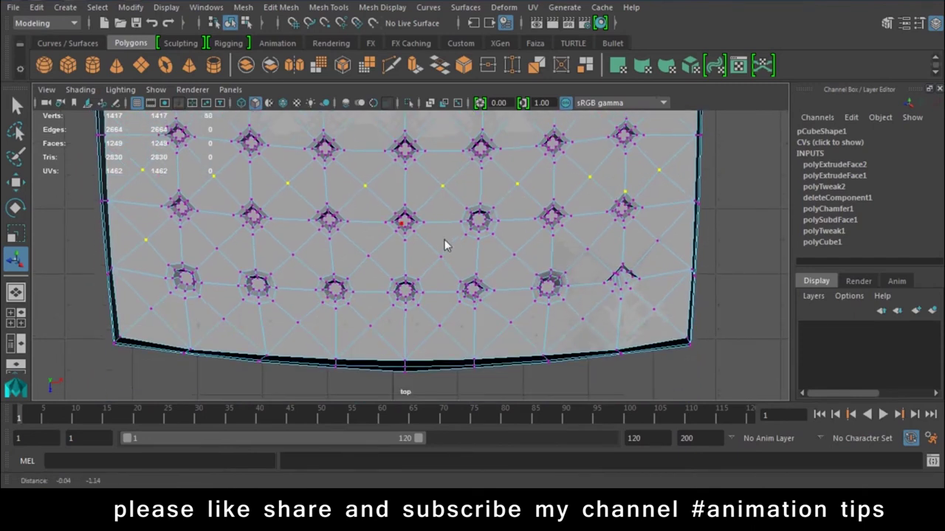
shift+drag(526, 242, 349, 263)
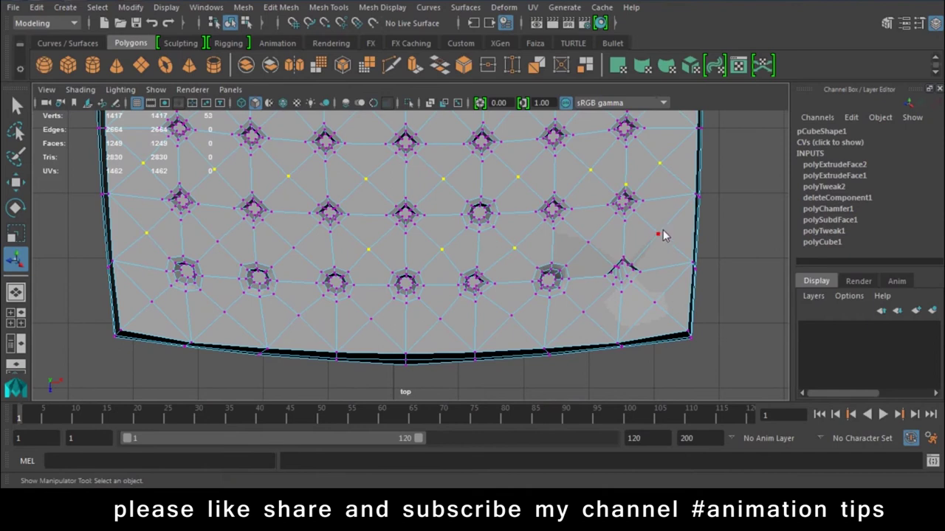
shift+drag(580, 253, 582, 253)
mouse_move(527, 316)
shift+mouse_down()
mouse_move(338, 342)
mouse_move(280, 328)
shift+mouse_up()
Zoom out and recentre the mesh to check the complete in-between vertex selection.
scroll(251, 192, down, 2)
scroll(270, 232, down, 1)
scroll(217, 207, down, 2)
scroll(309, 198, up, 1)
alt+middle_drag(309, 197, 299, 203)
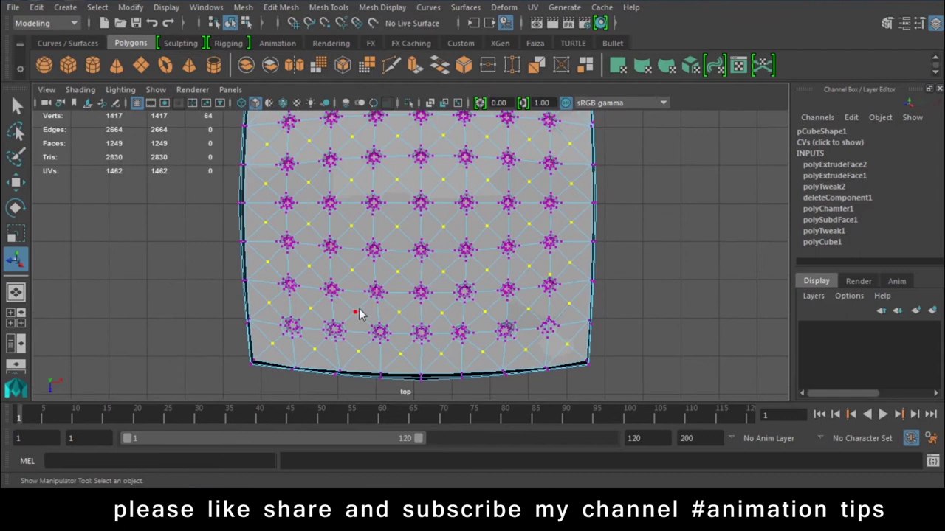
alt+middle_drag(446, 311, 396, 301)
key(space)
Back in the perspective view, move the selected in-between vertices up in Y into peaks.
mouse_move(457, 231)
mouse_down()
mouse_move(375, 236)
mouse_move(460, 261)
mouse_move(392, 243)
mouse_move(566, 323)
mouse_up()
key(w)
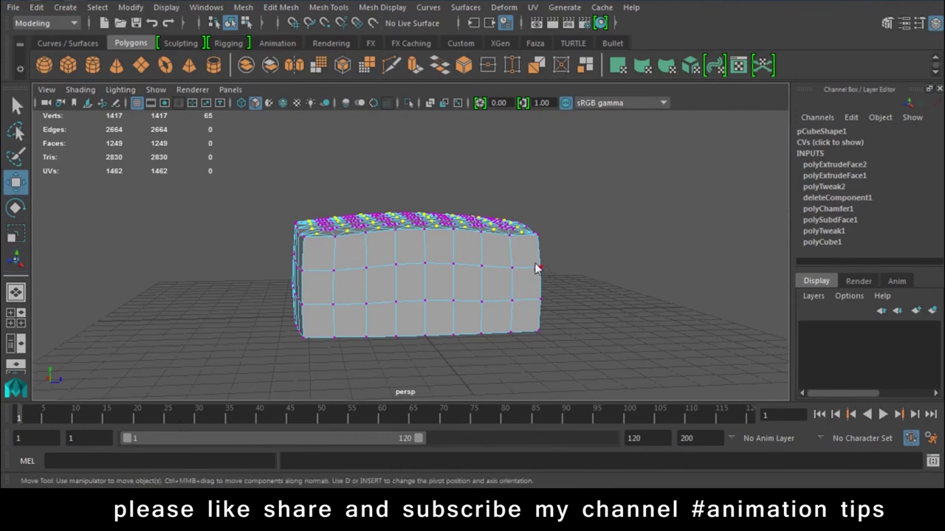
alt+drag(548, 266, 325, 143)
scroll(325, 144, up, 5)
alt+middle_drag(326, 143, 475, 230)
scroll(475, 231, down, 5)
alt+drag(465, 221, 428, 193)
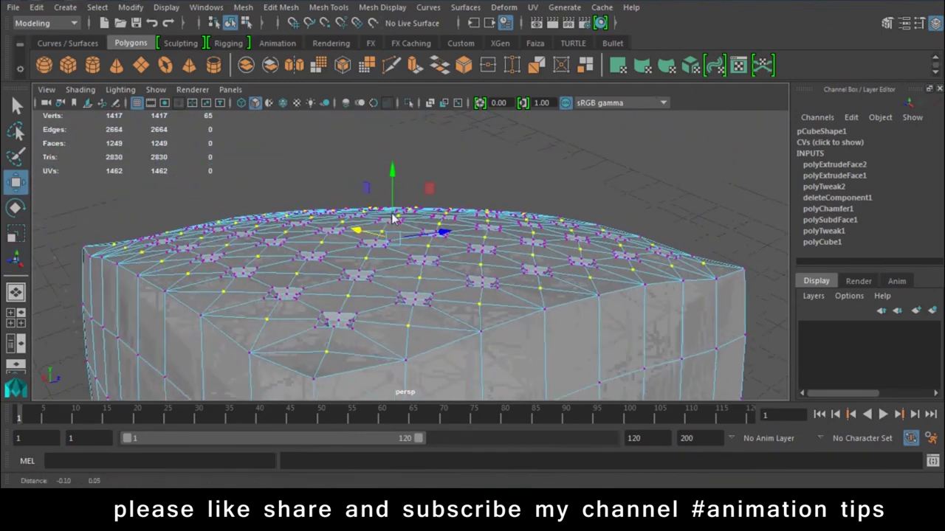
scroll(427, 192, up, 4)
drag(394, 158, 401, 139)
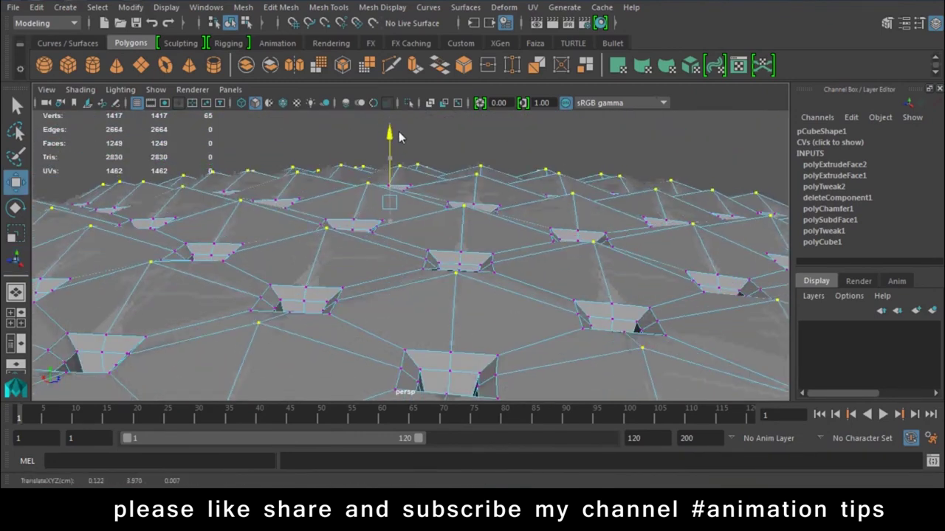
Return to object mode and smooth-preview the whole block with key 3 into a puffy cushion.
right_drag(384, 169, 380, 99)
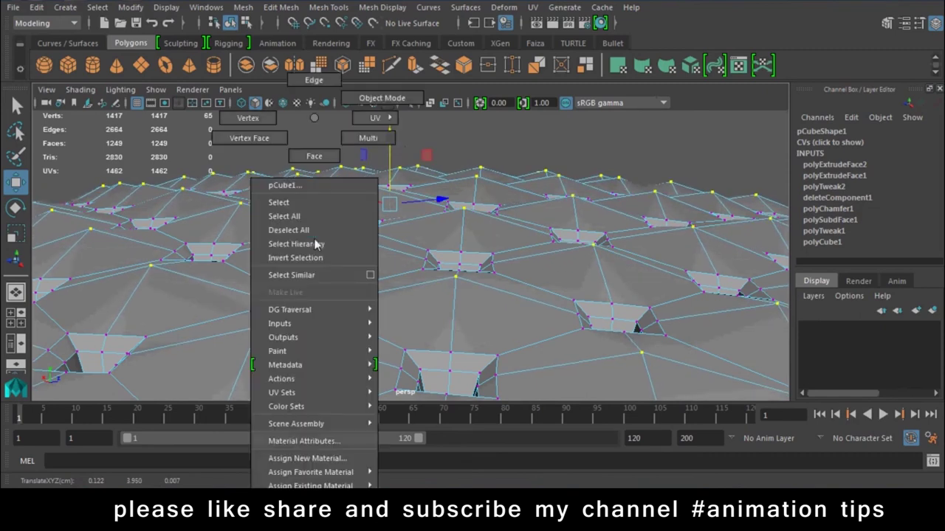
click(370, 296)
key(3)
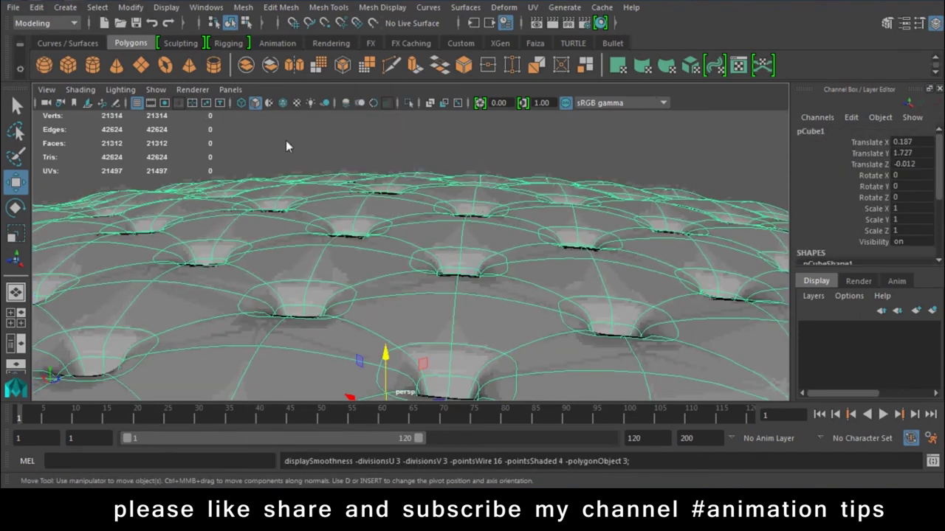
click(286, 140)
mouse_move(544, 323)
alt+mouse_down()
mouse_move(393, 259)
mouse_move(472, 246)
mouse_move(474, 280)
alt+mouse_up()
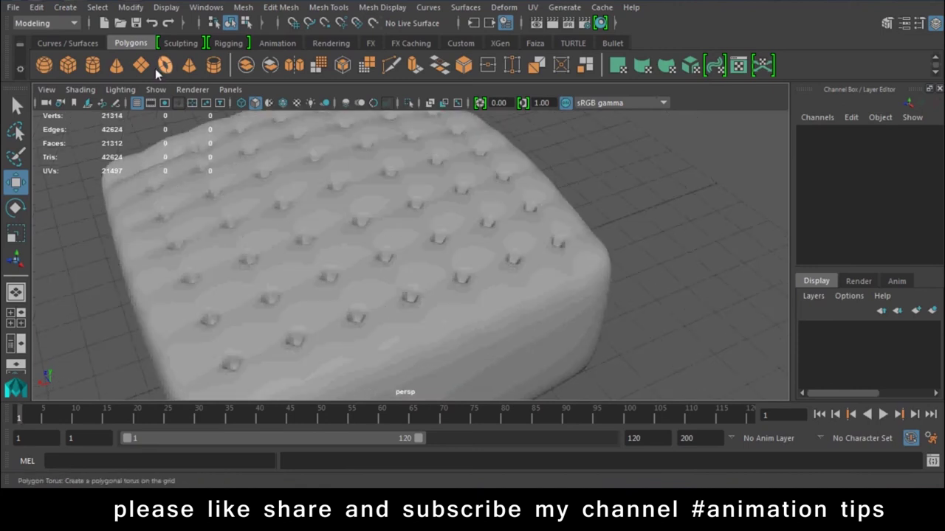
Create a polygon sphere and move it up onto the cushion top.
click(43, 66)
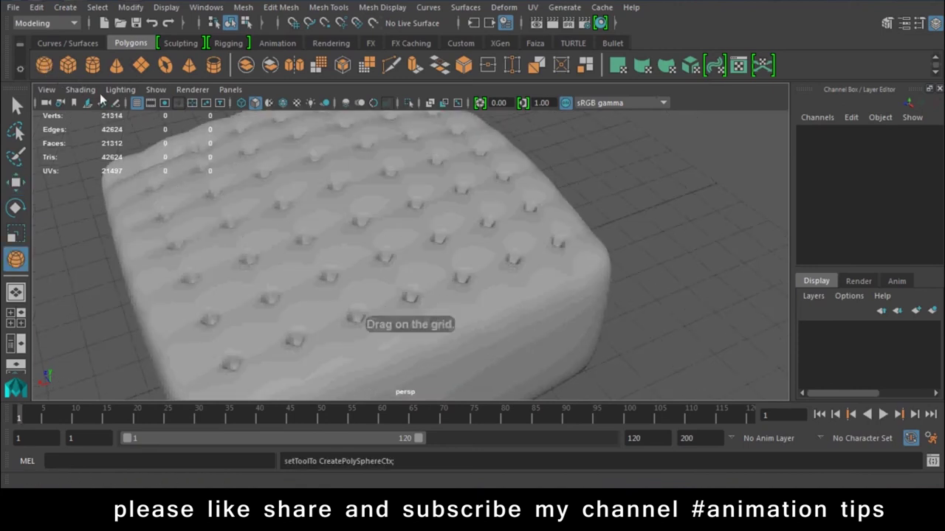
scroll(413, 322, up, 5)
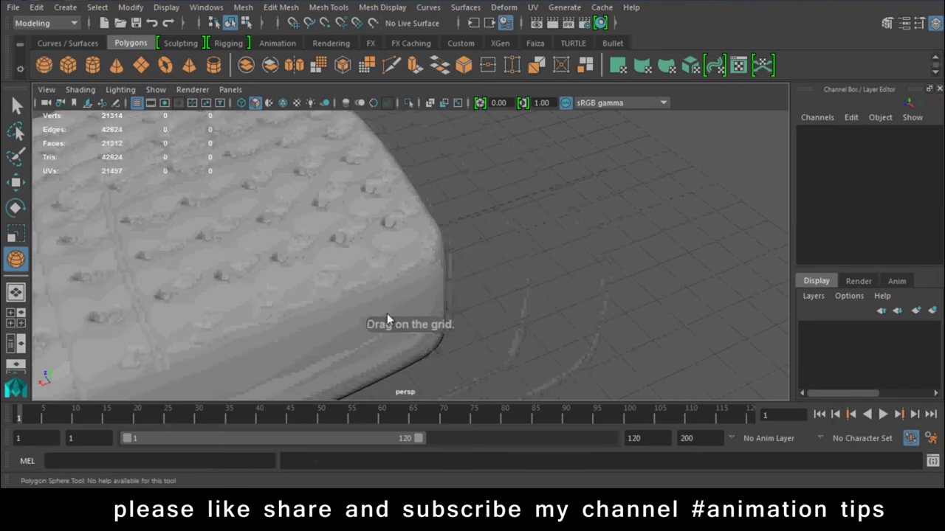
click(581, 340)
mouse_move(592, 347)
alt+mouse_down()
mouse_move(571, 317)
mouse_move(538, 369)
mouse_move(566, 347)
mouse_move(568, 192)
alt+mouse_up()
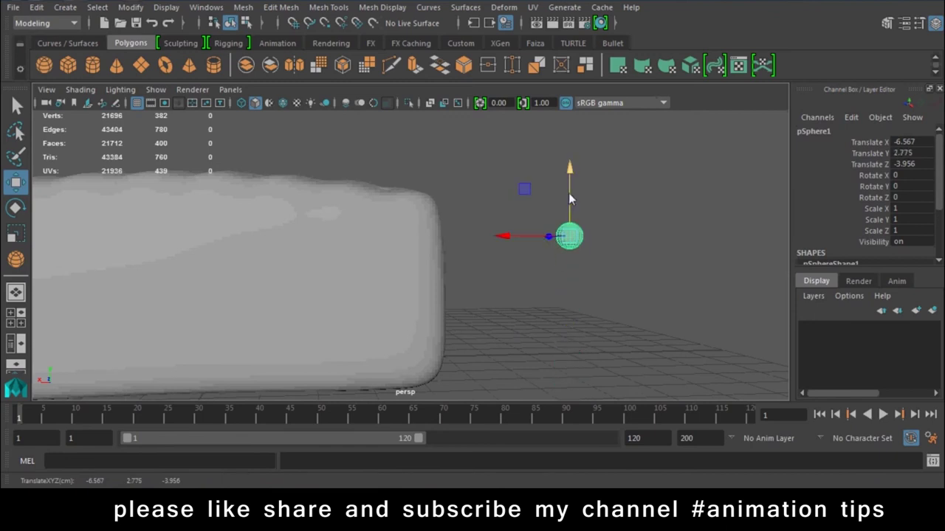
click(377, 236)
key(ctrl+z)
mouse_move(519, 238)
mouse_down()
mouse_move(337, 236)
mouse_move(359, 237)
mouse_up()
drag(369, 192, 367, 127)
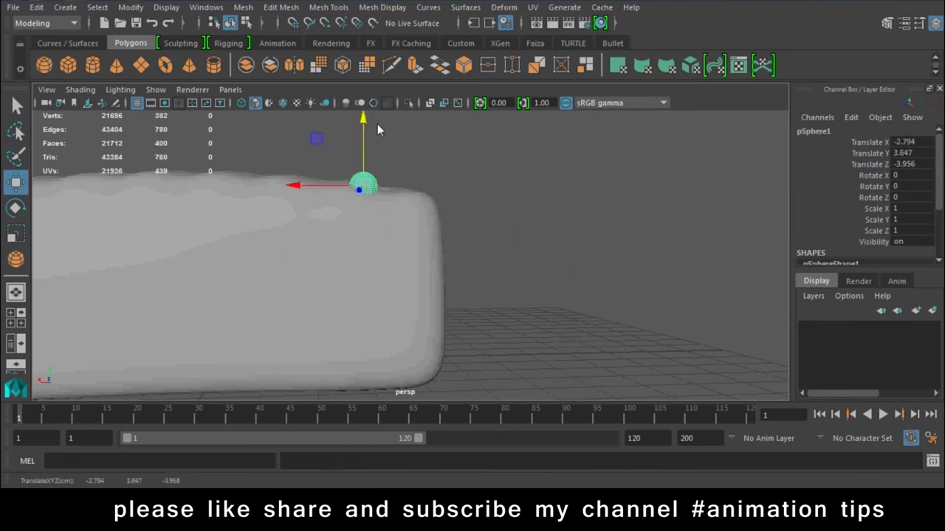
key(f)
mouse_move(381, 261)
alt+mouse_down()
mouse_move(281, 181)
mouse_move(386, 243)
mouse_move(188, 137)
mouse_move(239, 161)
mouse_move(457, 153)
mouse_move(340, 188)
mouse_move(436, 291)
mouse_move(468, 277)
mouse_move(414, 260)
alt+mouse_up()
Flatten the sphere to Y scale 0.184, narrow X/Z to 0.719, and settle it into a tuft.
key(r)
drag(344, 260, 346, 314)
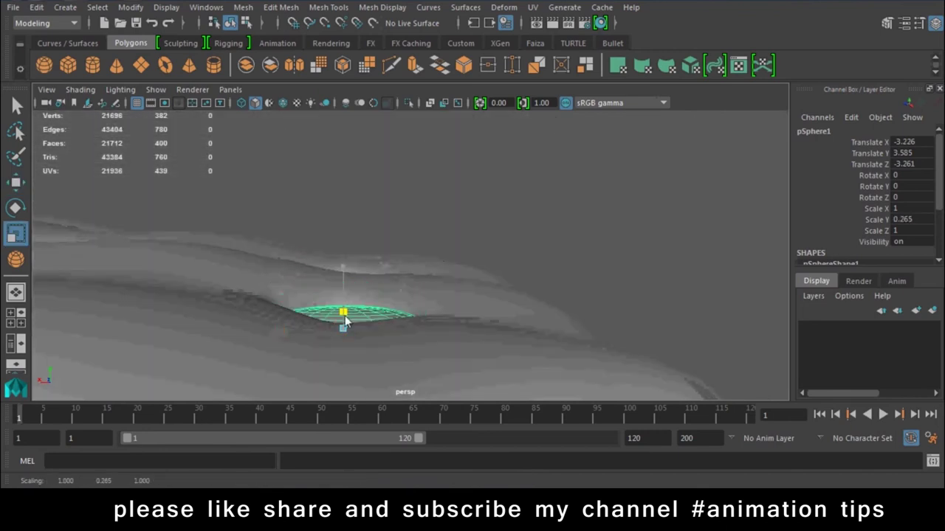
key(q)
key(w)
mouse_move(344, 259)
mouse_down()
mouse_move(344, 229)
mouse_move(344, 294)
mouse_move(396, 266)
mouse_move(350, 246)
mouse_move(388, 312)
mouse_move(388, 217)
mouse_up()
key(r)
drag(384, 157, 384, 164)
drag(387, 211, 369, 211)
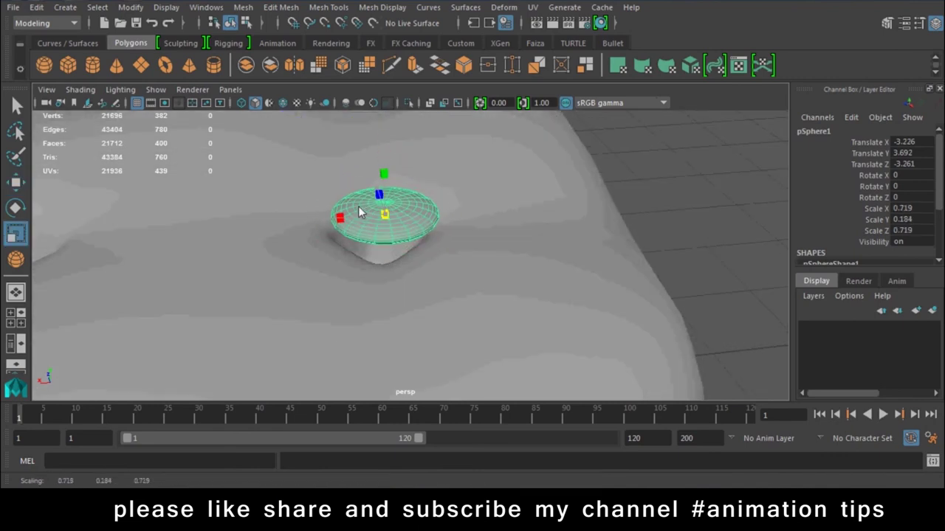
key(w)
drag(385, 168, 384, 179)
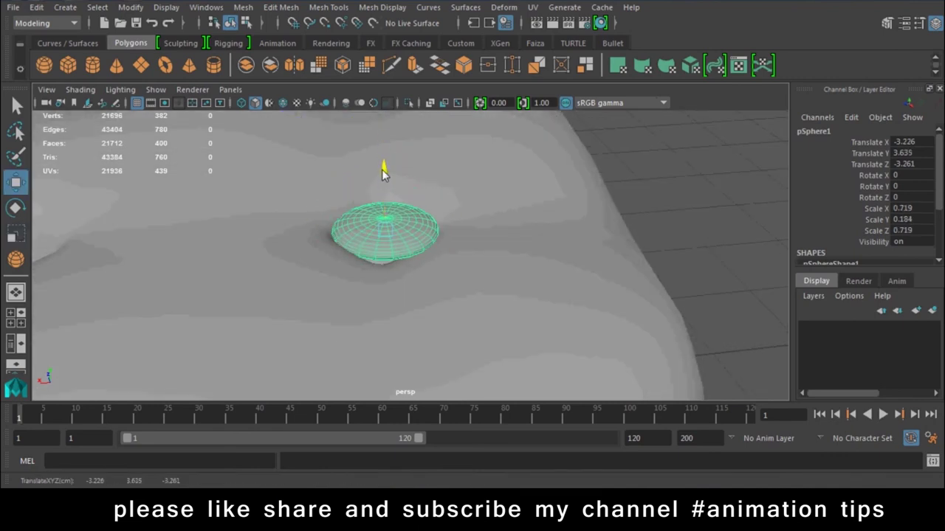
click(325, 235)
Nudge the first button and duplicate it into the next two tufts.
key(ctrl+z)
mouse_move(325, 235)
mouse_down()
mouse_move(376, 270)
mouse_move(270, 205)
mouse_move(403, 338)
mouse_move(403, 295)
mouse_up()
key(ctrl+d)
mouse_move(447, 257)
mouse_down()
mouse_move(323, 274)
mouse_move(406, 287)
mouse_move(396, 258)
mouse_up()
drag(348, 293, 475, 280)
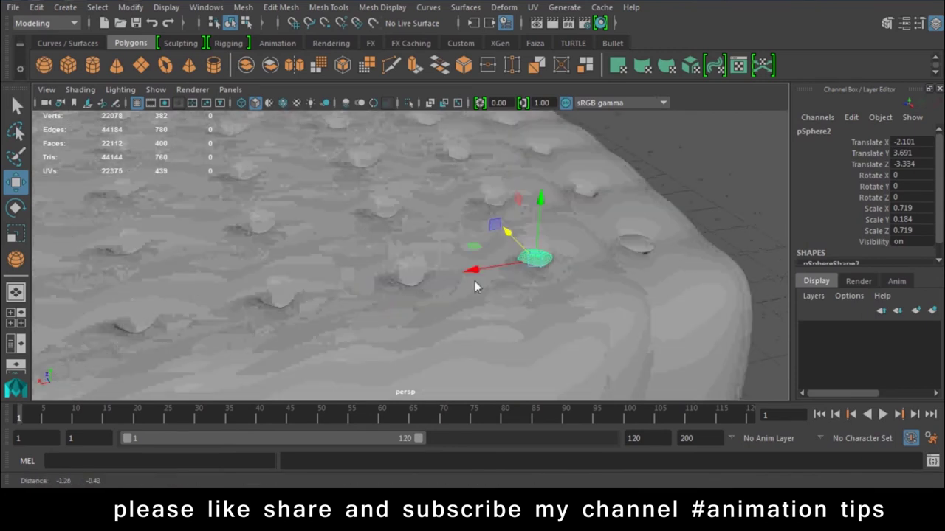
key(ctrl+d)
drag(474, 273, 337, 295)
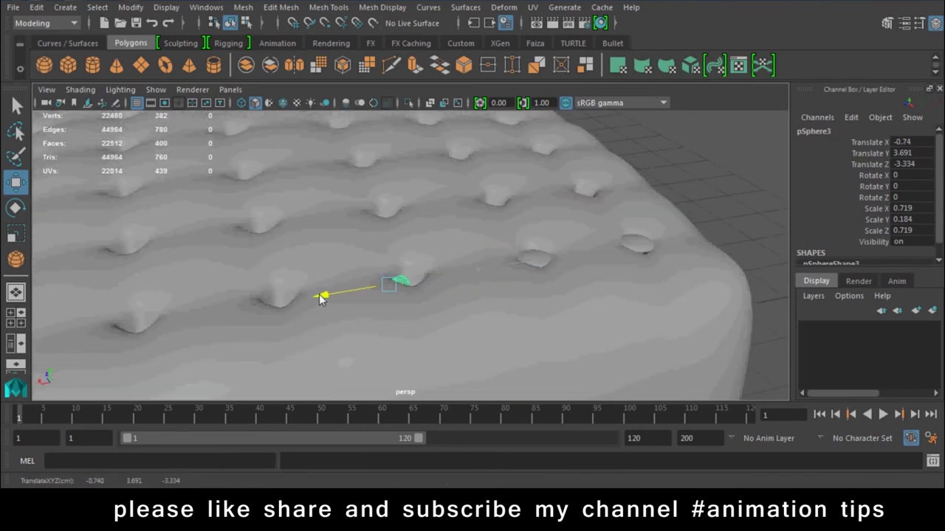
drag(411, 226, 408, 217)
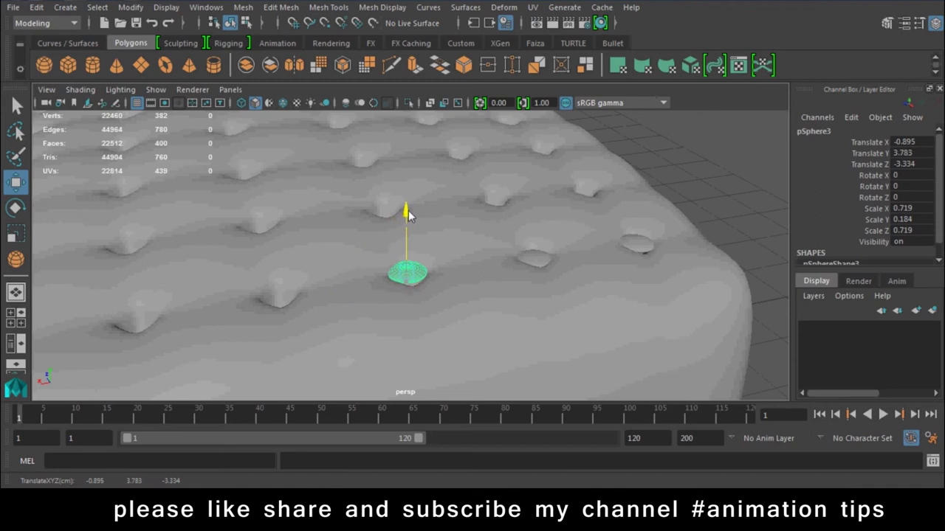
Duplicate two more buttons into the following tufts, adjusting their height to sit in the pits.
key(ctrl+d)
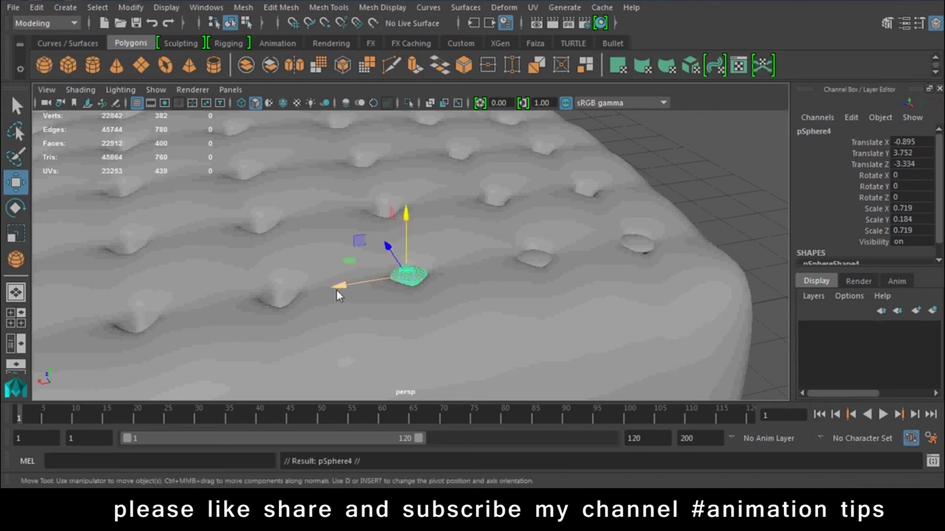
drag(336, 296, 216, 316)
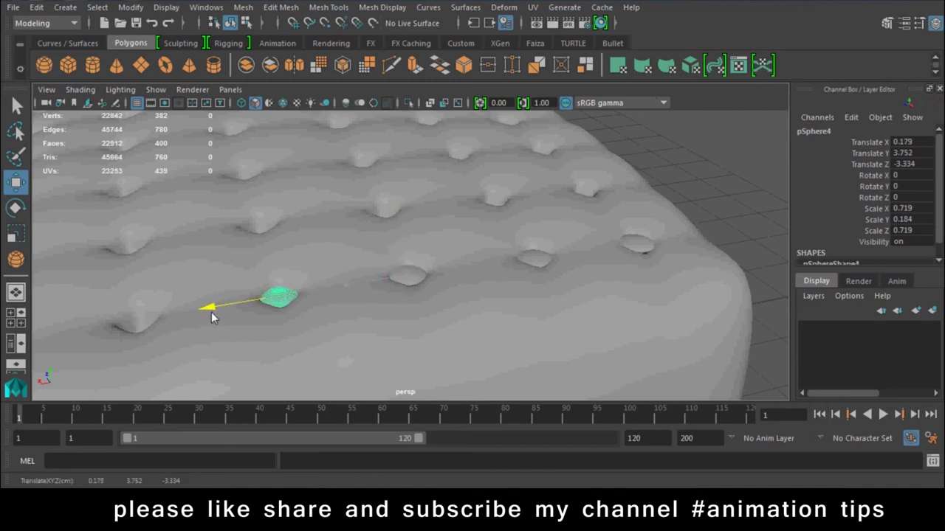
mouse_move(249, 346)
alt+mouse_down()
mouse_move(377, 350)
mouse_move(372, 285)
alt+mouse_up()
drag(336, 314, 328, 319)
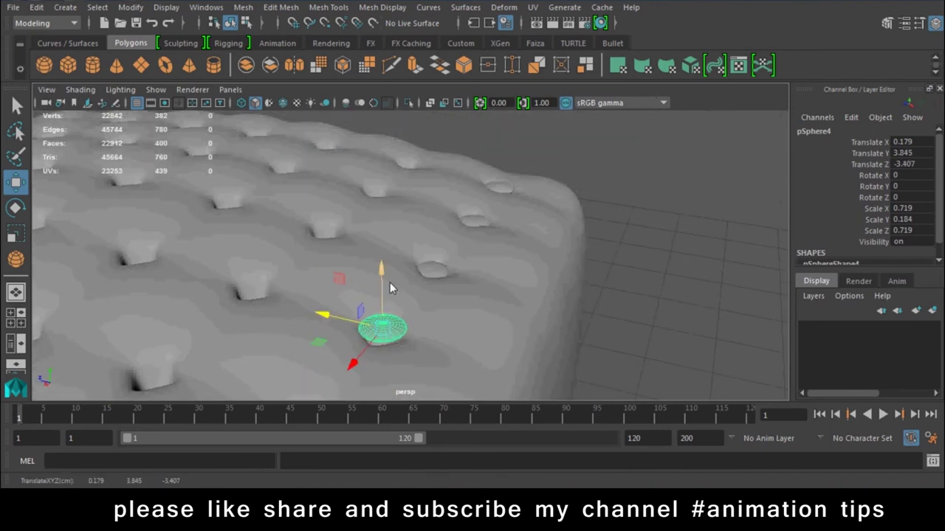
drag(380, 272, 382, 282)
mouse_move(445, 328)
alt+mouse_down()
mouse_move(318, 325)
mouse_move(424, 355)
alt+mouse_up()
key(ctrl+d)
drag(345, 289, 218, 307)
drag(281, 234, 351, 315)
Add further button copies along the row, sinking each into its tuft.
key(ctrl+d)
drag(356, 281, 221, 299)
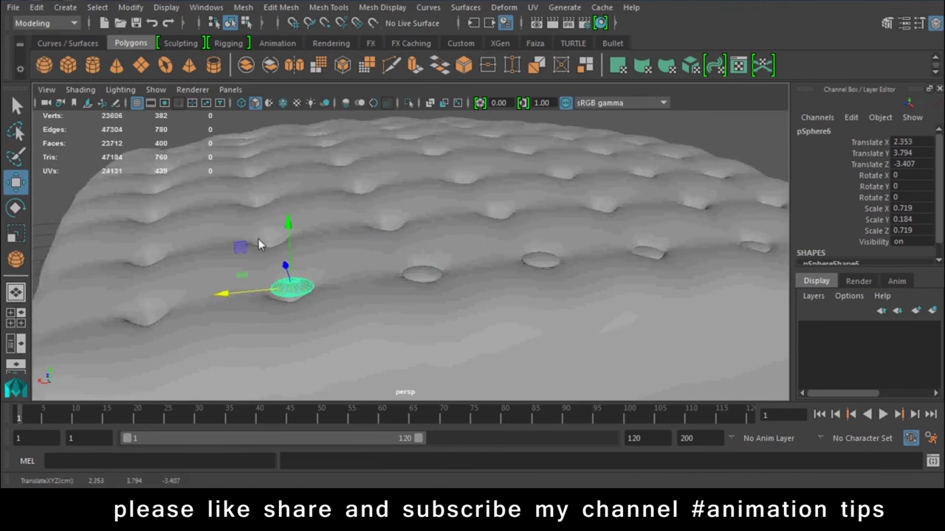
click(295, 232)
key(ctrl+z)
drag(291, 222, 291, 230)
drag(250, 298, 104, 313)
key(ctrl+d)
drag(129, 268, 131, 288)
Slide a button slightly along Z, then select one column of buttons.
mouse_move(172, 341)
alt+mouse_down()
mouse_move(183, 349)
mouse_move(350, 217)
alt+mouse_up()
drag(414, 314, 393, 317)
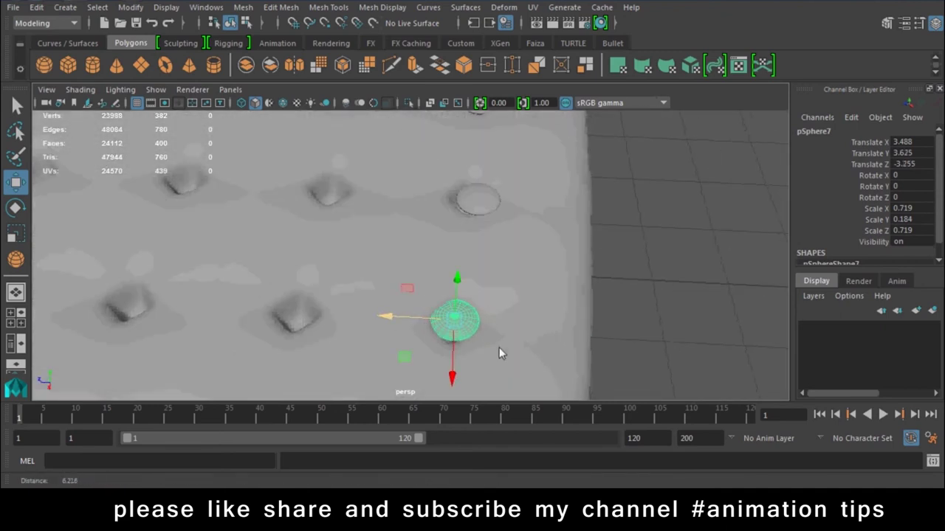
alt+right_drag(499, 353, 465, 347)
click(451, 219)
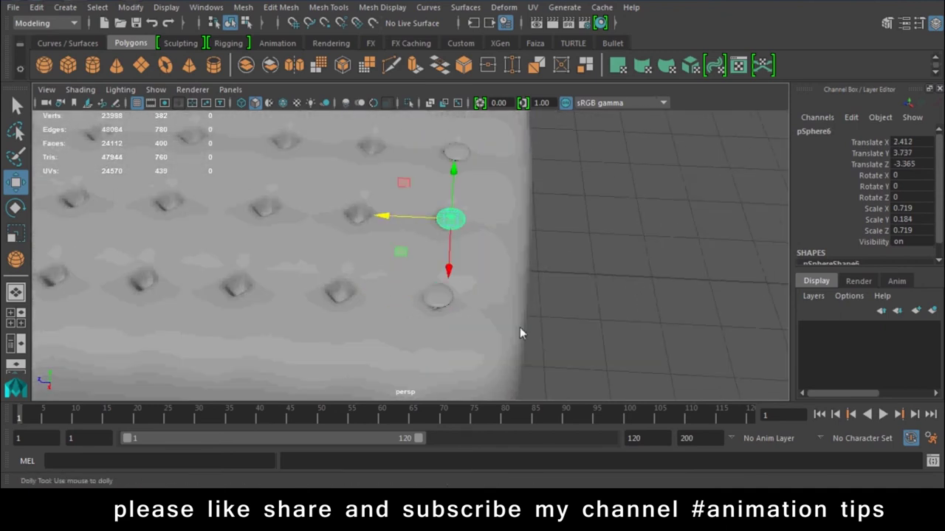
alt+drag(519, 327, 418, 228)
click(418, 228)
Duplicate the button column and shift the copy onto the next dimple row, undoing extra copies.
alt+drag(416, 310, 519, 293)
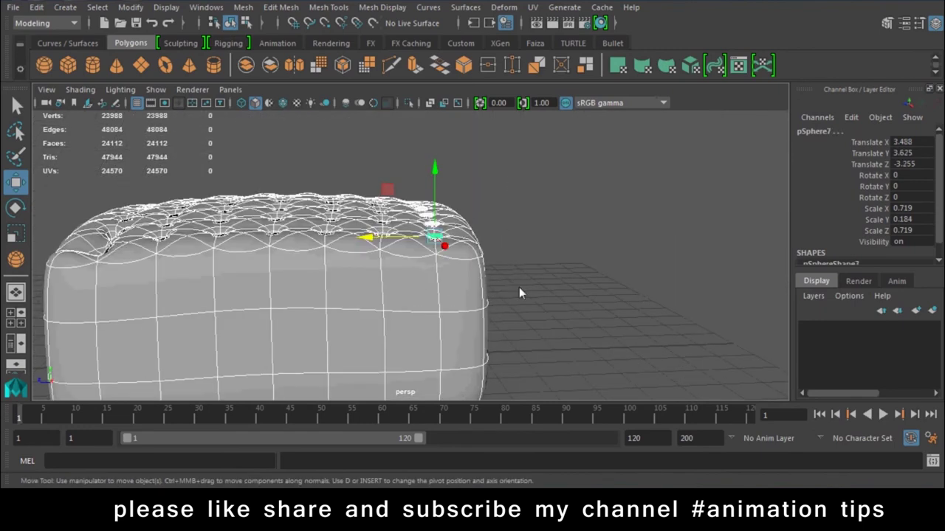
scroll(382, 317, up, 3)
scroll(436, 295, up, 2)
key(ctrl+d)
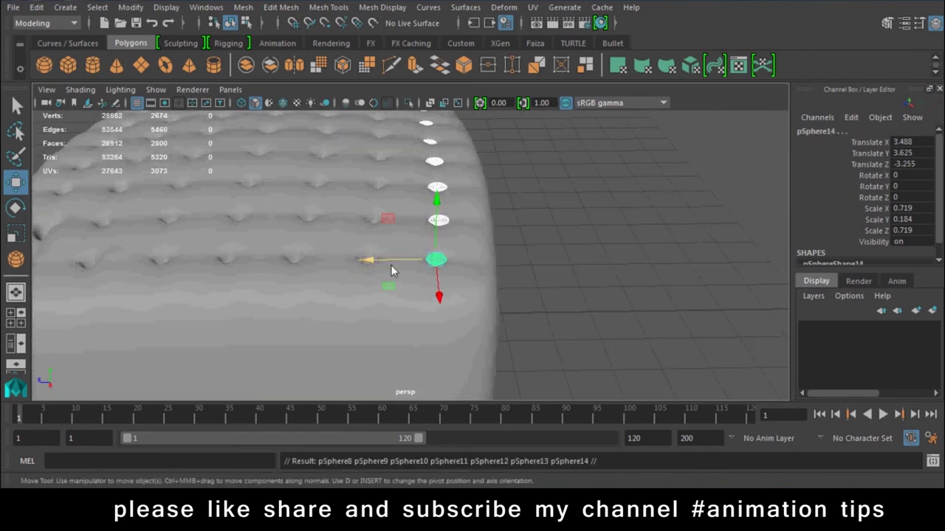
mouse_move(371, 259)
mouse_down()
mouse_move(305, 259)
mouse_move(379, 159)
mouse_up()
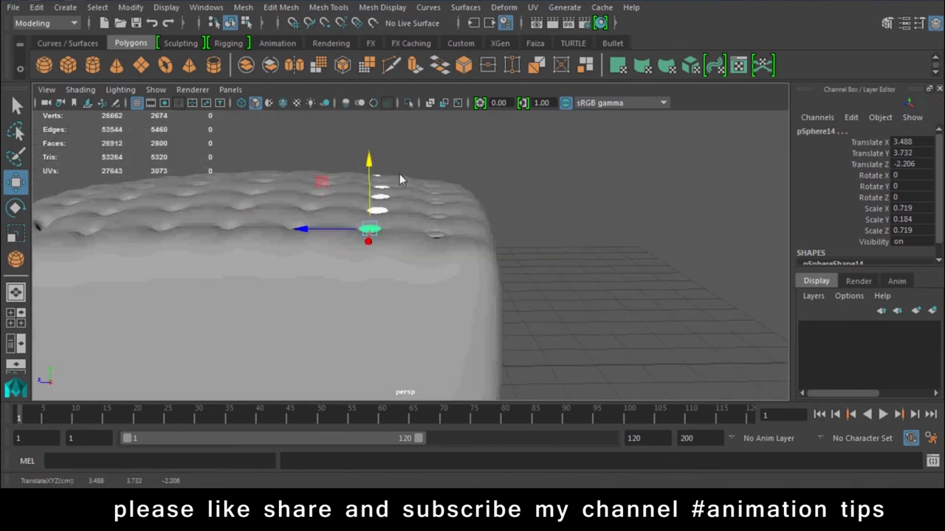
key(shift+d)
key(shift+d)
key(shift+d)
key(shift+d)
key(shift+d)
key(shift+d)
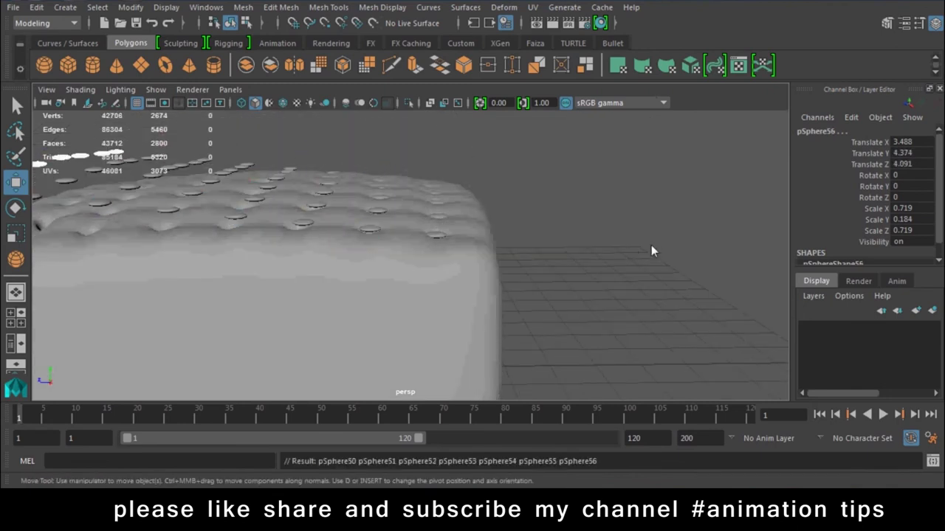
alt+right_drag(651, 245, 430, 299)
alt+drag(430, 299, 441, 299)
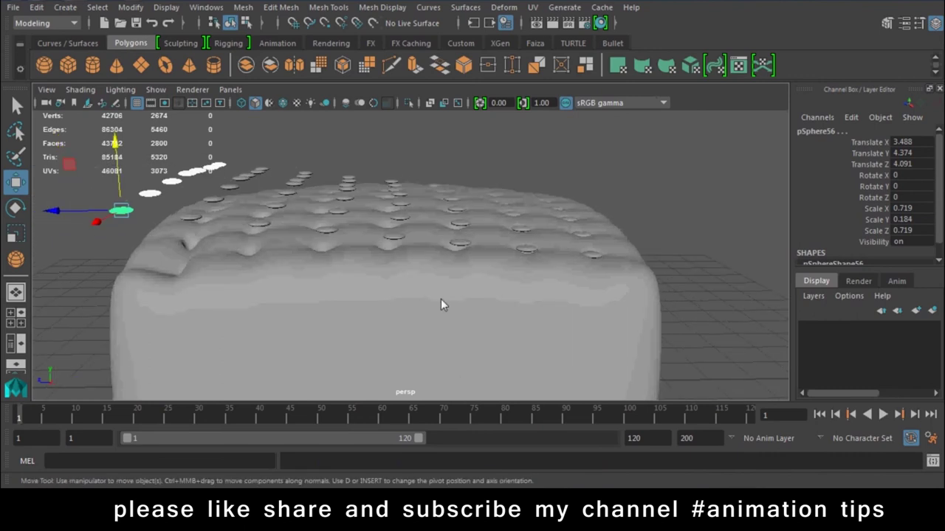
key(ctrl+z)
key(ctrl+z)
key(ctrl+z)
key(ctrl+z)
key(ctrl+z)
key(ctrl+z)
alt+middle_drag(441, 299, 405, 287)
mouse_move(405, 294)
alt+mouse_down()
mouse_move(479, 181)
mouse_move(456, 181)
alt+mouse_up()
Add three more button column copies, each slid onto its dimple row and lifted onto the surface.
key(ctrl+d)
drag(410, 253, 310, 244)
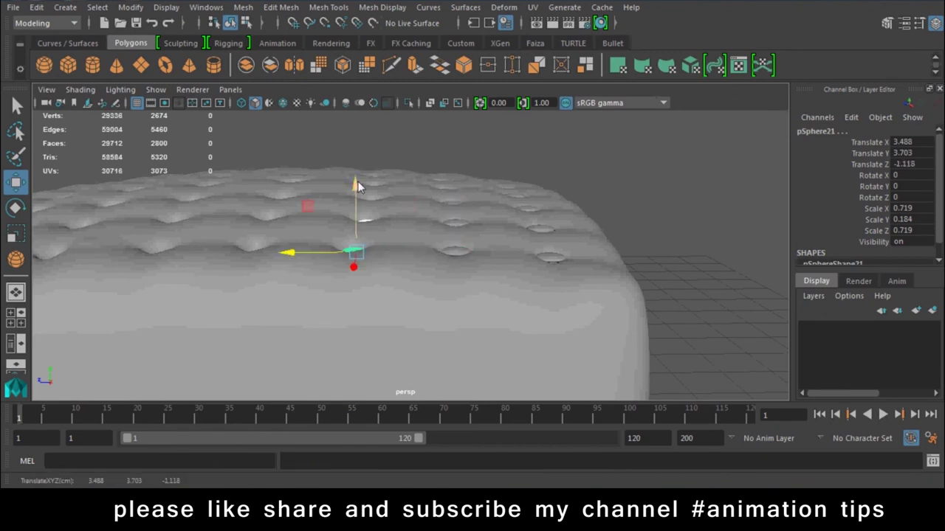
drag(357, 187, 358, 178)
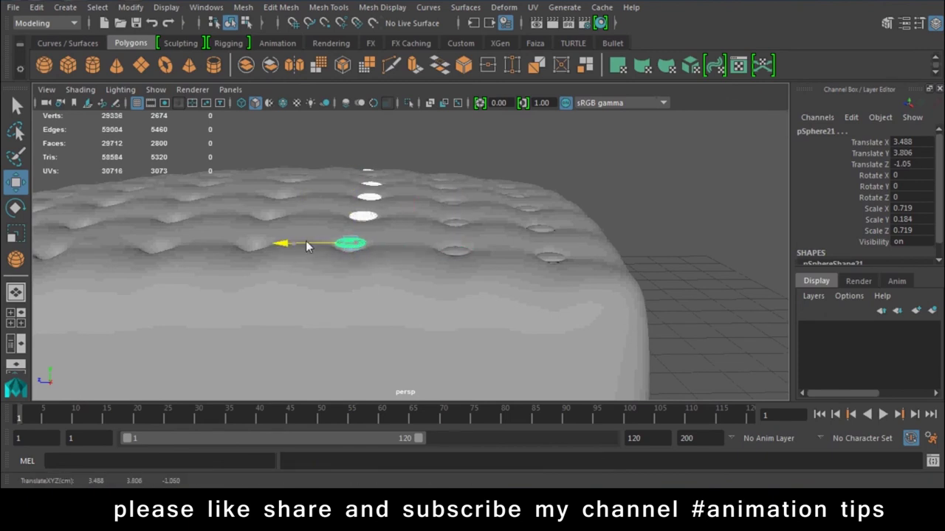
drag(306, 241, 445, 249)
key(ctrl+d)
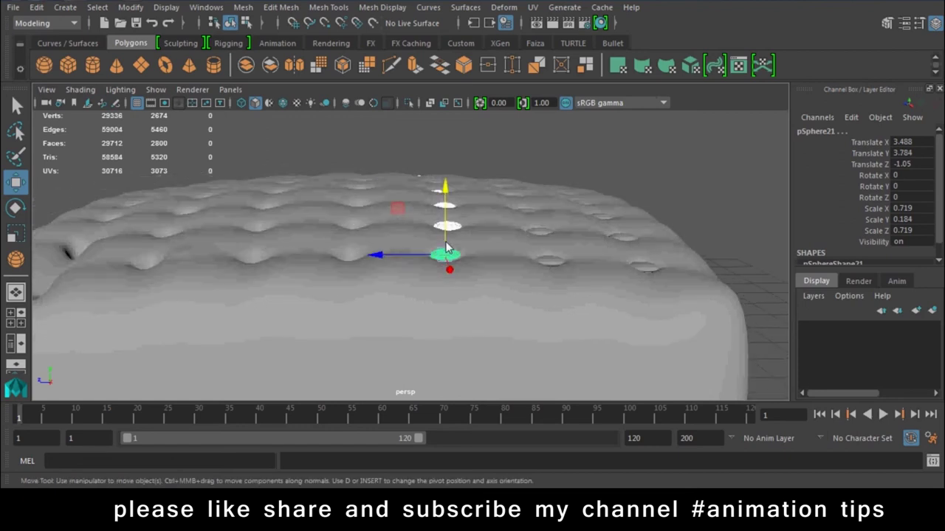
drag(377, 260, 280, 260)
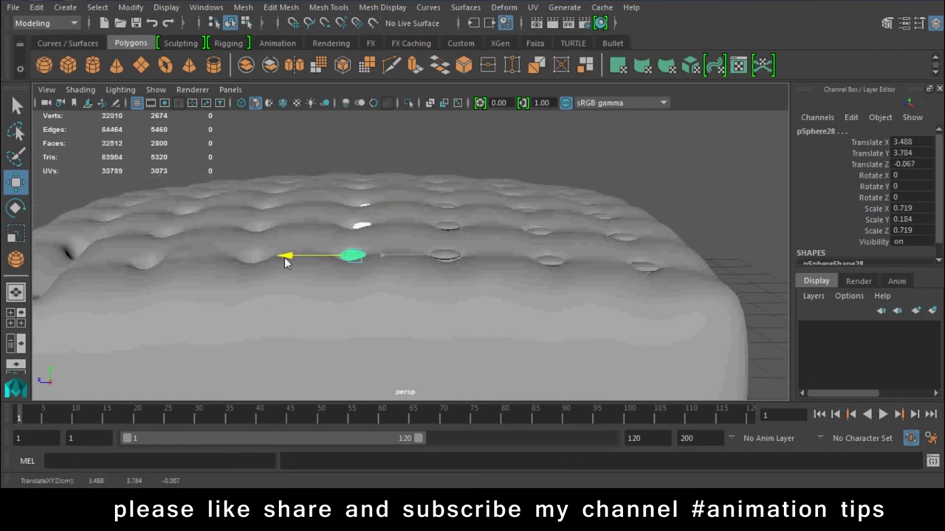
drag(346, 186, 342, 178)
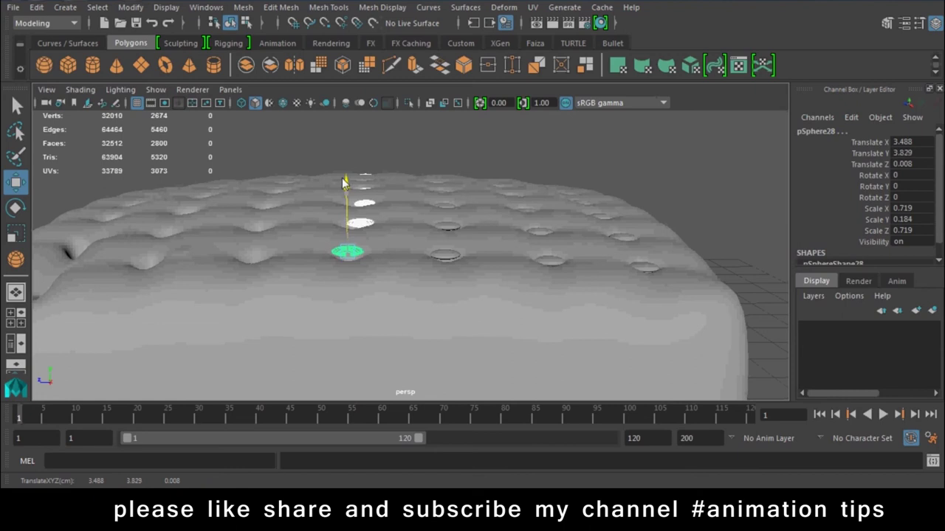
mouse_move(302, 255)
mouse_down()
mouse_move(379, 274)
mouse_move(225, 271)
mouse_move(281, 304)
mouse_move(214, 299)
mouse_move(365, 308)
mouse_move(329, 323)
mouse_move(325, 338)
mouse_up()
key(ctrl+d)
mouse_move(512, 326)
alt+mouse_down()
mouse_move(525, 251)
mouse_move(447, 280)
mouse_move(402, 270)
alt+mouse_up()
Push individual off-centre buttons down and along X into their dimples.
click(499, 238)
click(485, 237)
drag(453, 213, 454, 217)
click(405, 331)
drag(410, 270, 410, 280)
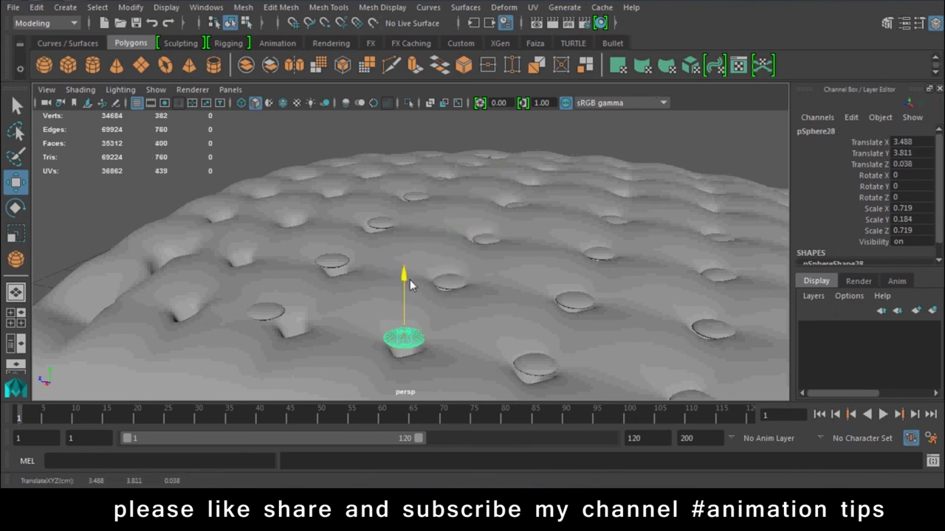
click(540, 372)
drag(521, 396, 518, 404)
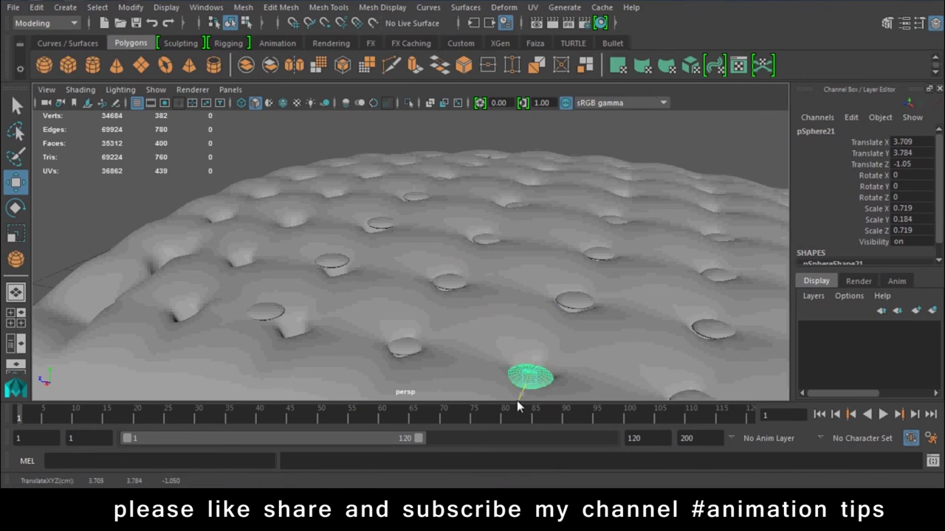
click(572, 310)
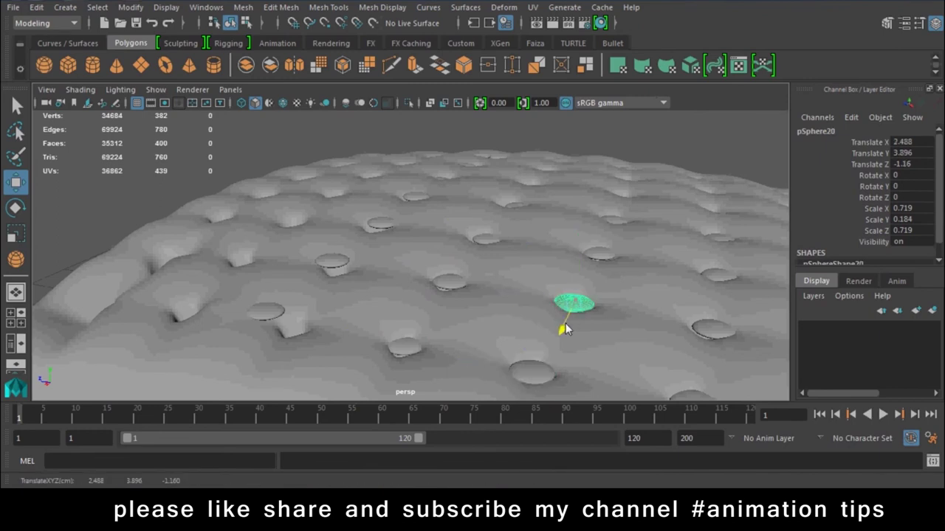
mouse_move(592, 270)
mouse_down()
mouse_move(588, 281)
mouse_move(641, 319)
mouse_move(579, 290)
mouse_up()
Check further buttons along the row and nudge them to their dimple centres.
click(453, 270)
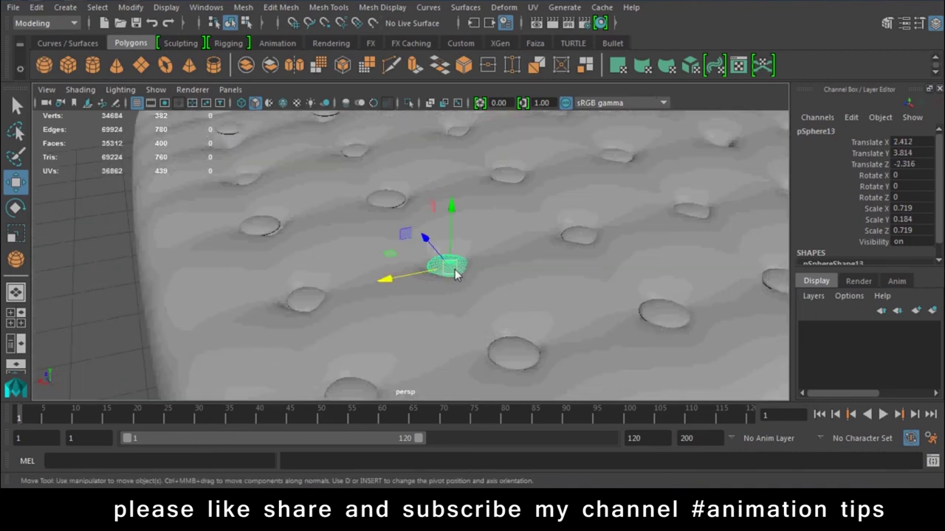
click(307, 300)
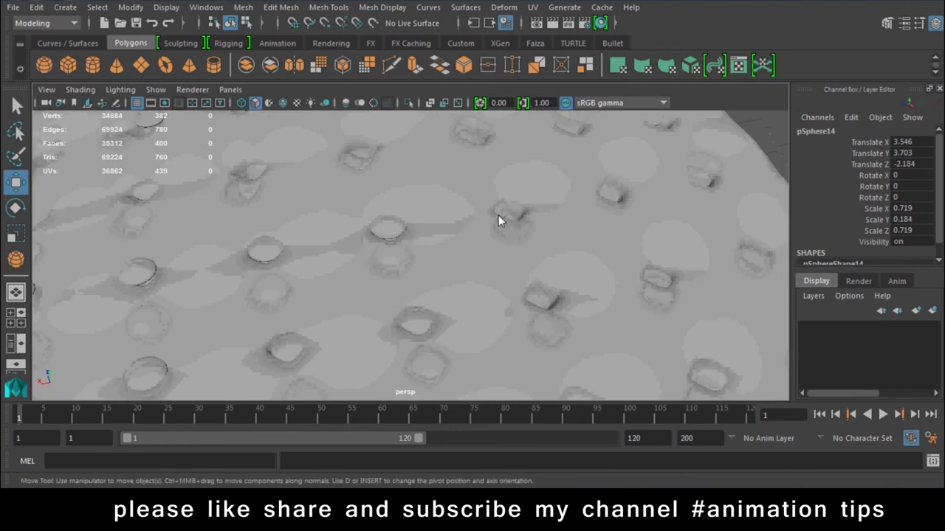
drag(499, 213, 501, 214)
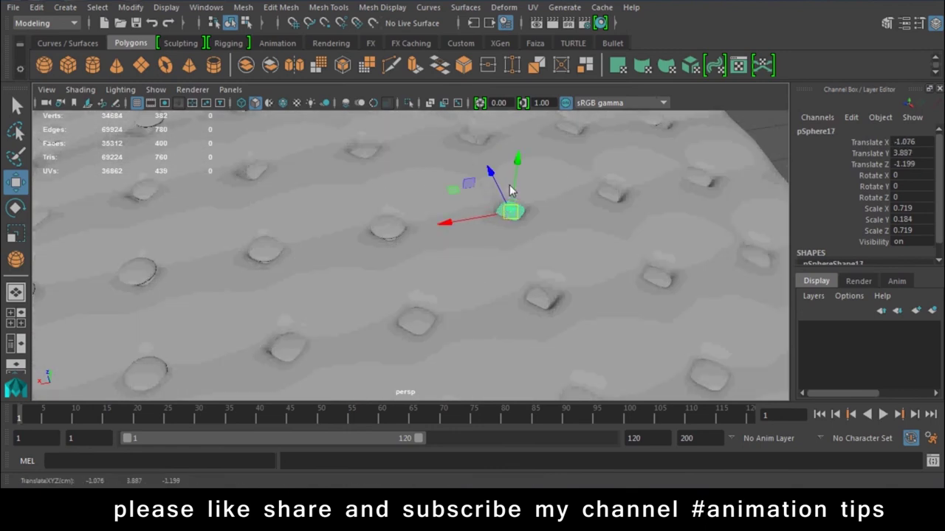
click(613, 197)
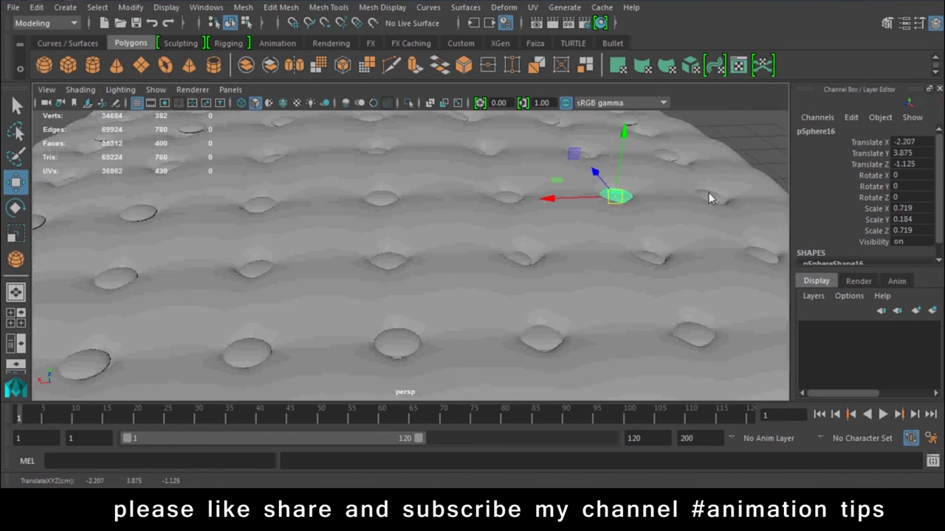
click(711, 199)
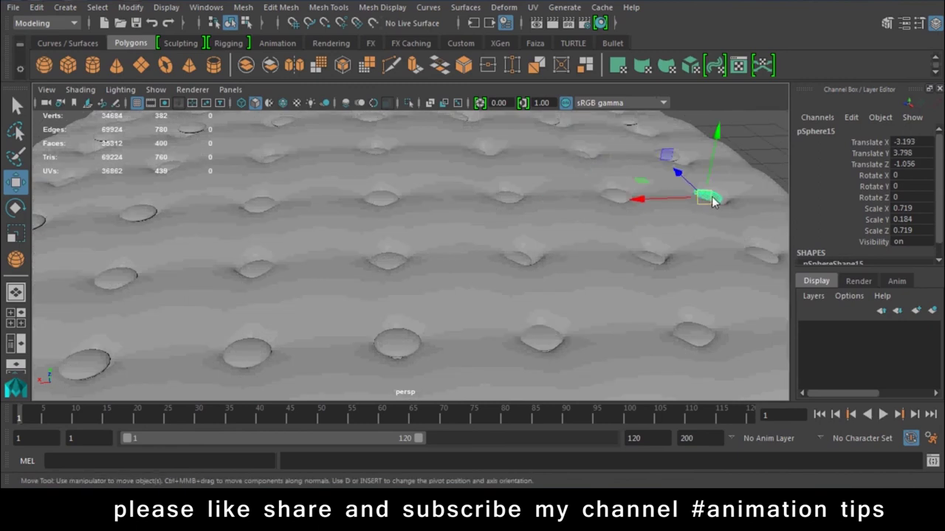
drag(707, 199, 717, 209)
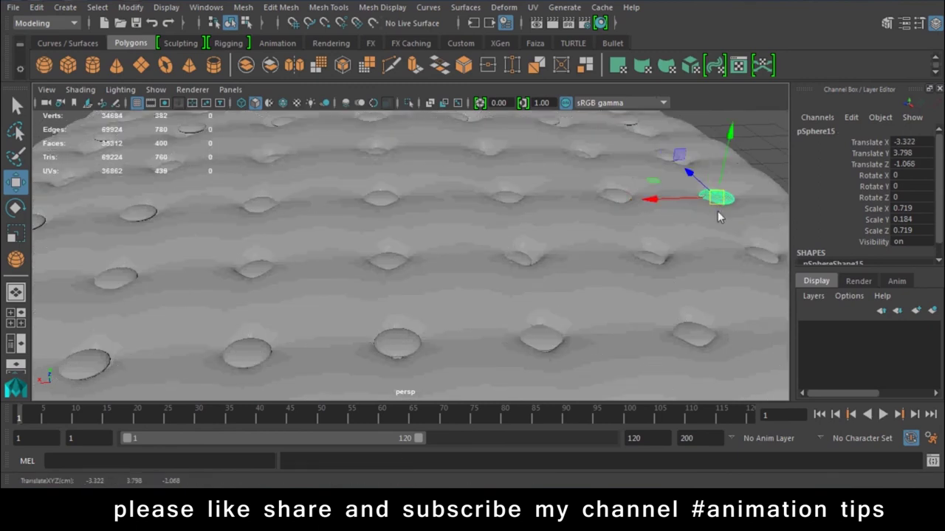
click(652, 265)
click(644, 265)
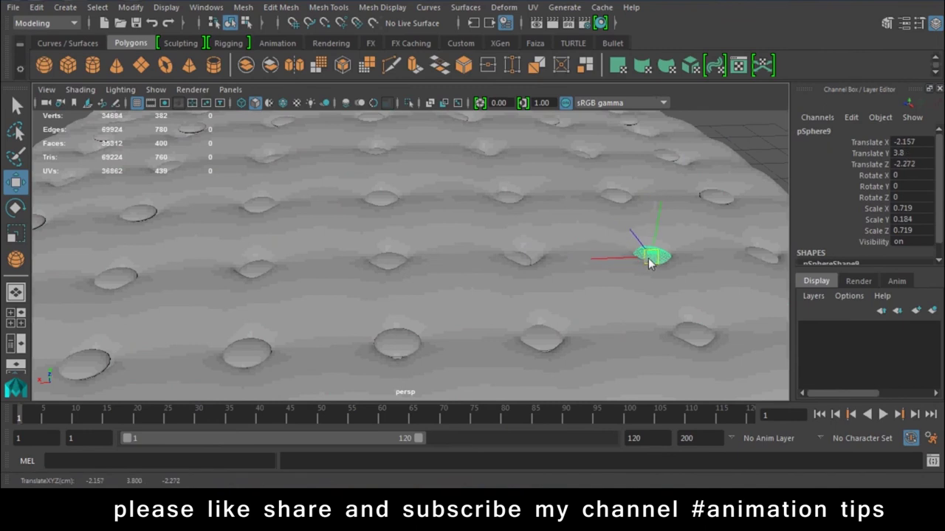
click(524, 258)
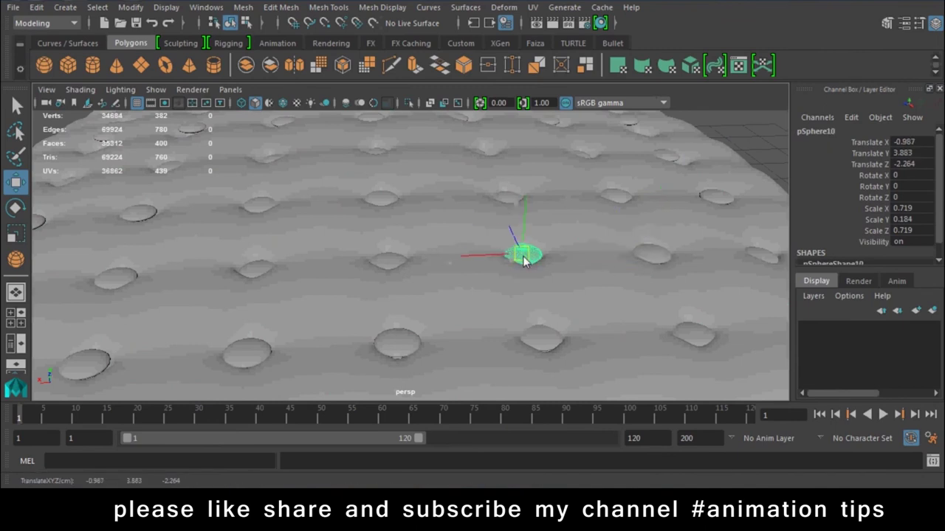
click(390, 262)
Select several buttons near the cushion edge and shift them together into their dimples.
mouse_move(638, 285)
alt+mouse_down()
mouse_move(506, 261)
mouse_move(399, 264)
alt+mouse_up()
click(391, 264)
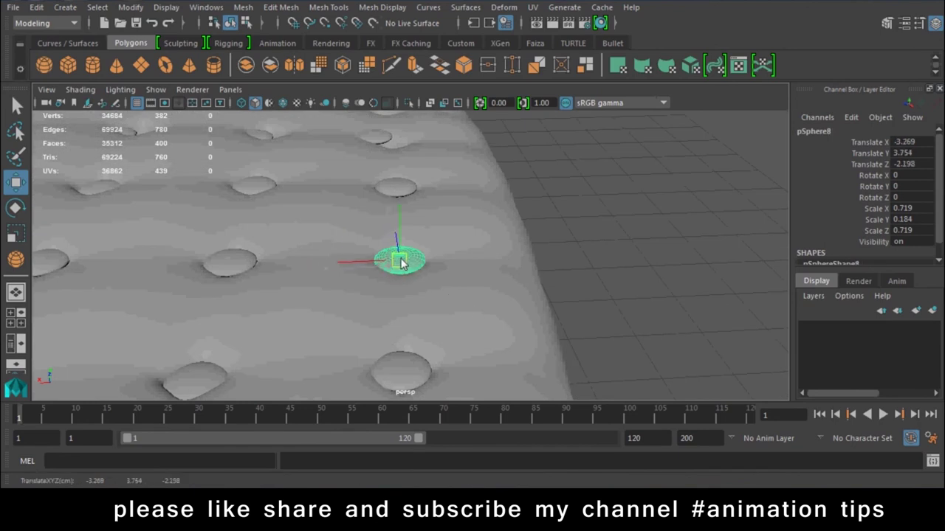
click(389, 181)
mouse_move(457, 205)
alt+mouse_down()
mouse_move(416, 258)
mouse_move(312, 258)
mouse_move(411, 204)
alt+mouse_up()
shift+click(417, 190)
mouse_move(390, 295)
alt+mouse_down()
mouse_move(380, 242)
mouse_move(471, 345)
alt+mouse_up()
mouse_move(504, 254)
mouse_down()
mouse_move(530, 264)
mouse_move(254, 288)
mouse_move(361, 288)
mouse_up()
Nudge the remaining misplaced buttons sideways into place, checking from a near top-down view.
click(624, 160)
click(517, 248)
click(496, 284)
drag(493, 281, 501, 282)
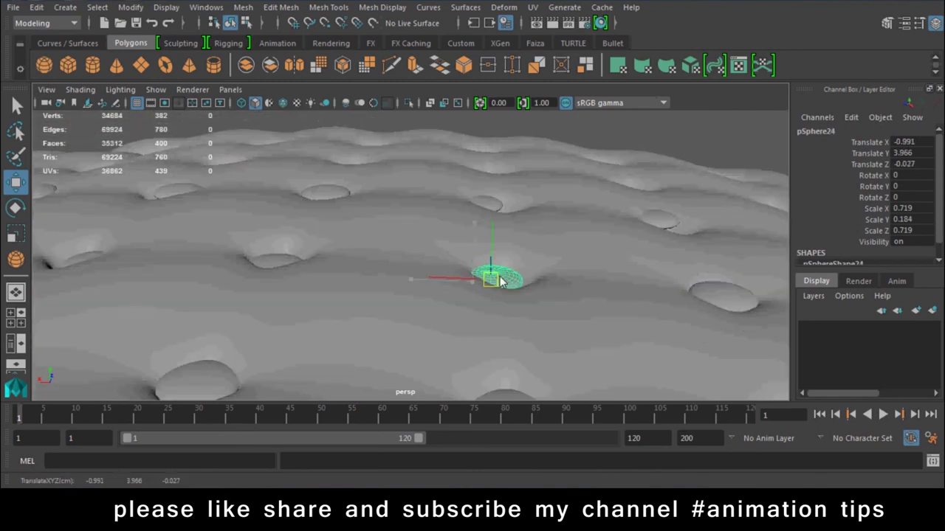
click(488, 215)
click(485, 206)
drag(485, 206, 505, 210)
mouse_move(657, 221)
alt+mouse_down()
mouse_move(660, 316)
mouse_move(579, 340)
alt+mouse_up()
click(589, 228)
click(393, 194)
mouse_move(492, 209)
middle_down()
mouse_move(727, 247)
mouse_move(593, 246)
mouse_move(592, 280)
middle_up()
mouse_move(592, 281)
alt+mouse_down()
mouse_move(452, 357)
mouse_move(360, 352)
mouse_move(295, 306)
mouse_move(478, 249)
mouse_move(435, 325)
mouse_move(561, 302)
alt+mouse_up()
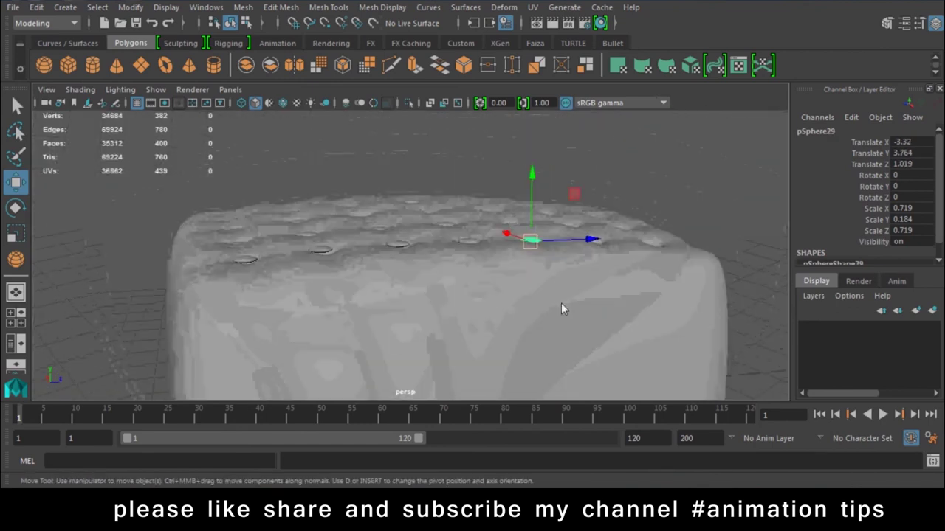
Duplicate the buttoned cushion twice so three seat cushions sit side by side.
scroll(561, 303, down, 5)
click(344, 230)
scroll(415, 322, up, 1)
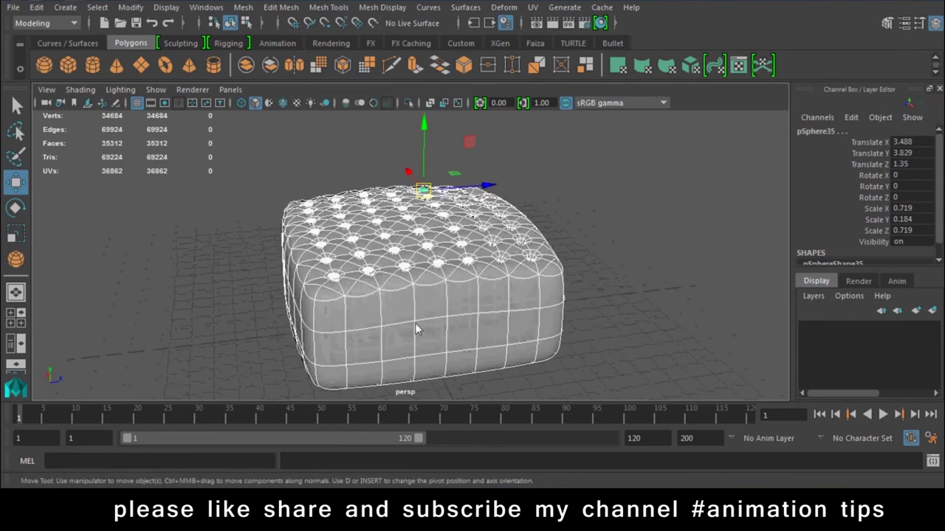
key(ctrl+d)
drag(484, 186, 668, 192)
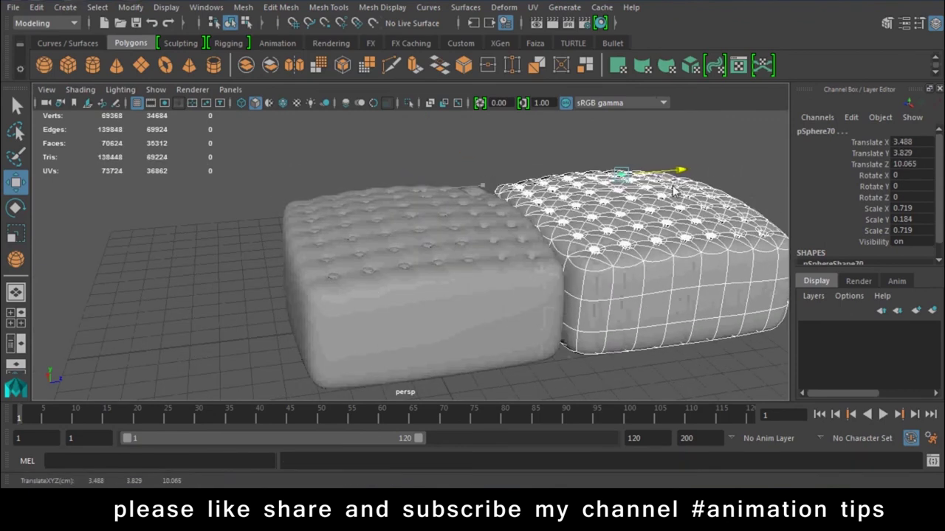
key(shift+d)
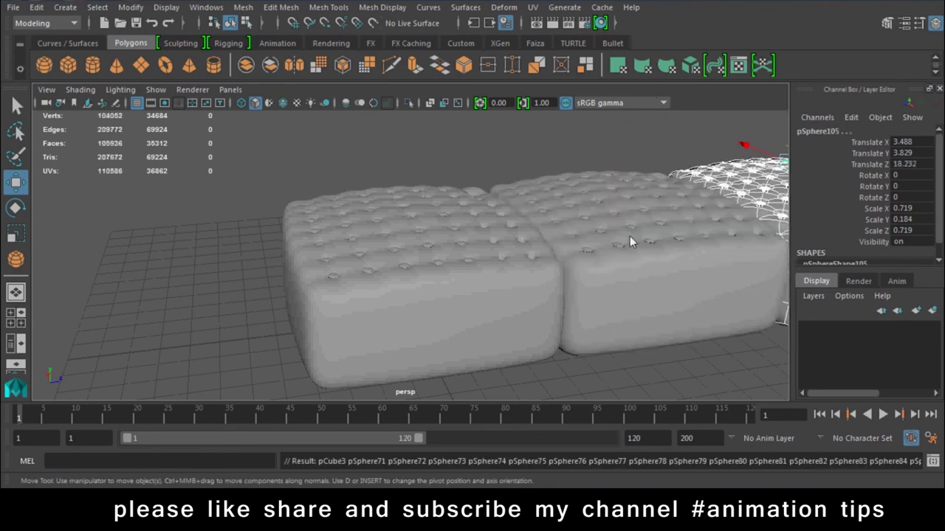
Tumble and dolly in to inspect the tufts, then pull back to see all three cushions.
scroll(373, 285, down, 2)
click(663, 373)
alt+drag(662, 374, 490, 260)
scroll(490, 260, up, 5)
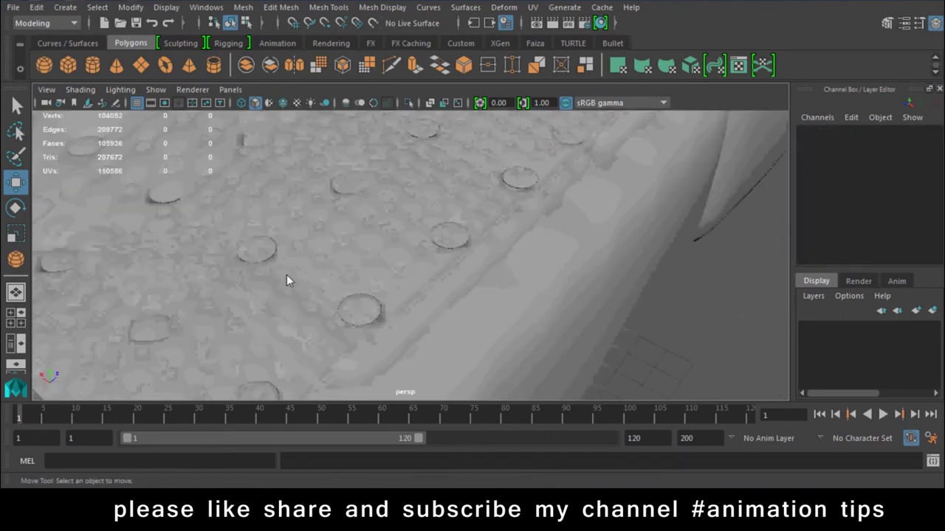
alt+drag(286, 274, 507, 264)
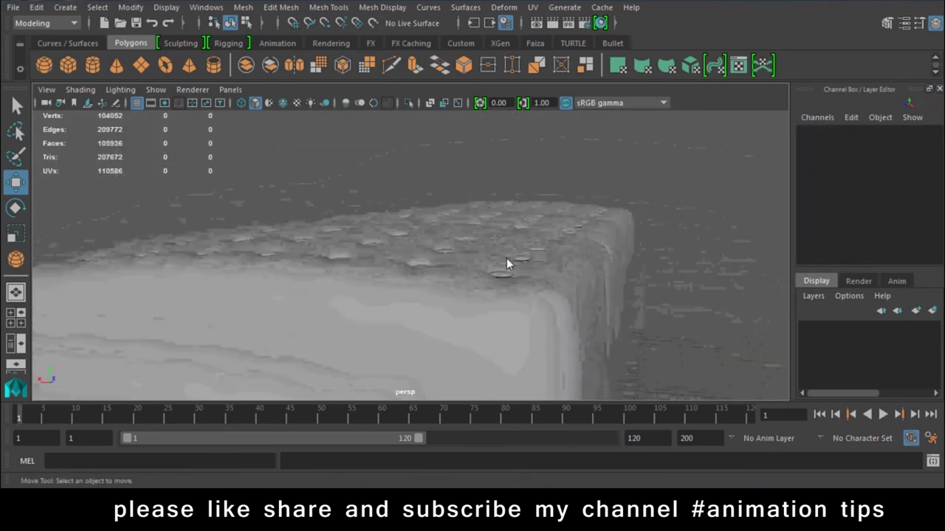
scroll(506, 258, down, 5)
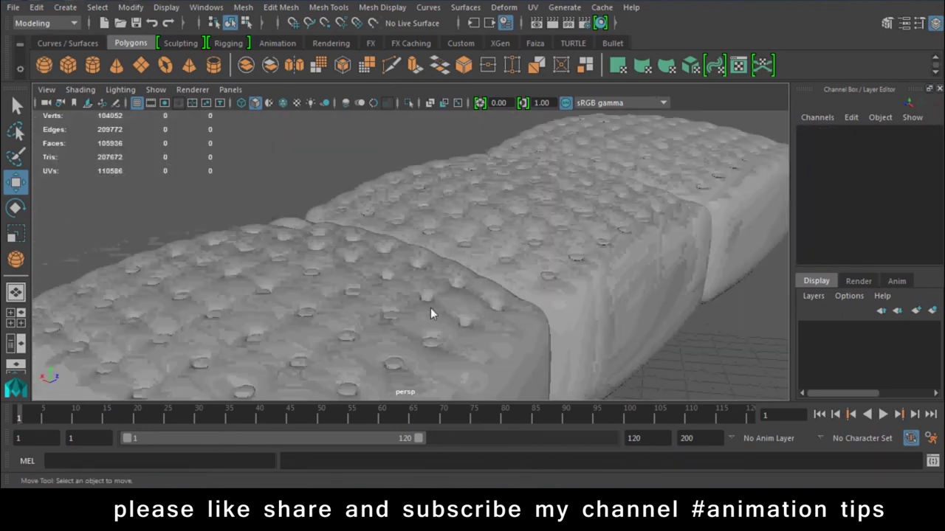
alt+drag(430, 308, 566, 314)
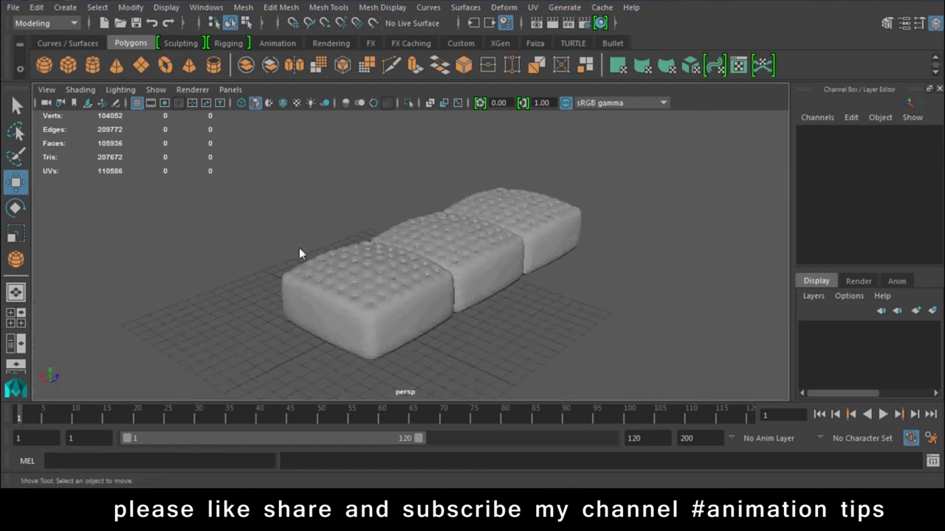
Try a rotated, moved cushion copy, then undo back to the single seat cushion.
key(ctrl+d)
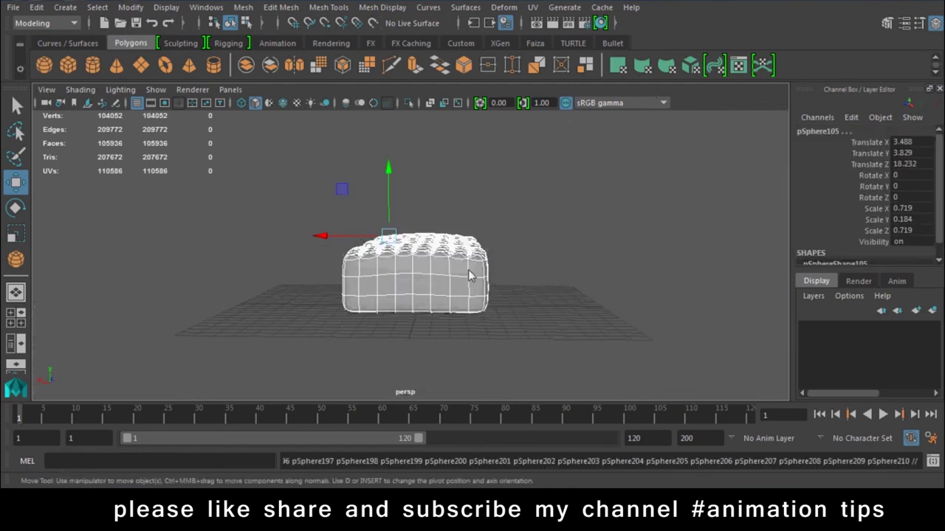
key(e)
drag(449, 247, 517, 432)
key(w)
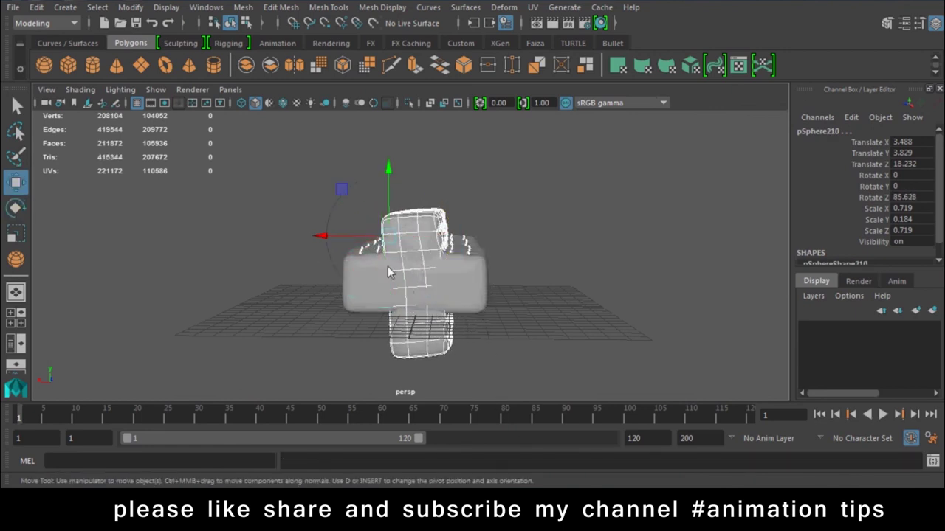
mouse_move(336, 237)
mouse_down()
mouse_move(263, 234)
mouse_move(249, 224)
mouse_up()
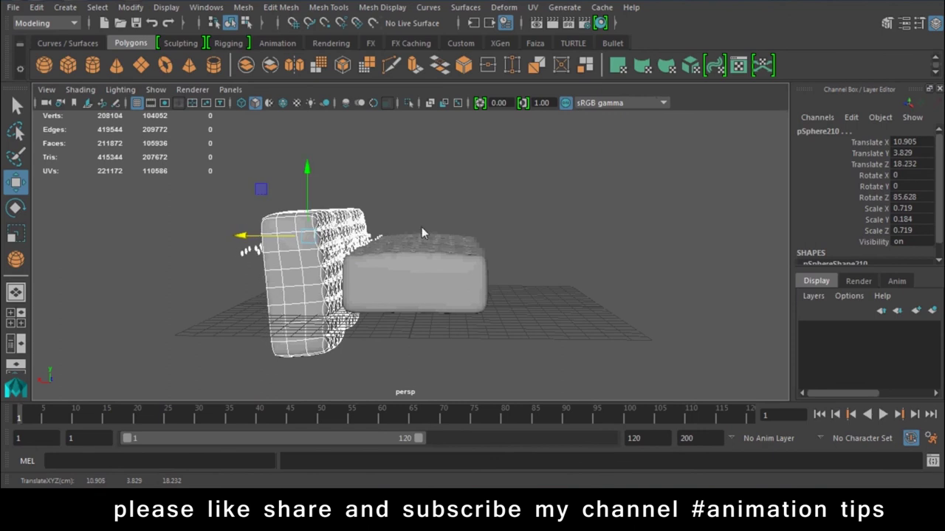
key(ctrl+z)
key(ctrl+z)
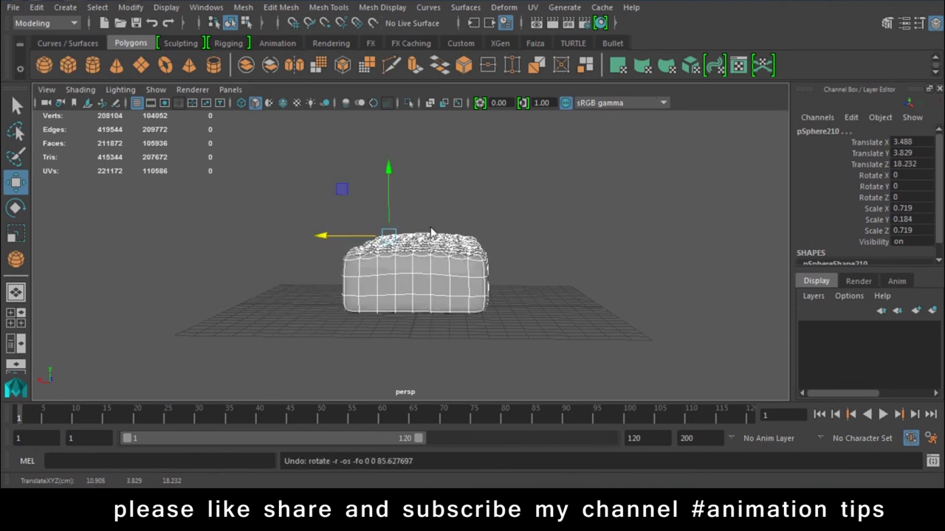
key(ctrl+z)
Group the cushion with its buttons and move a group2 copy to Translate X 8.667.
key(ctrl+g)
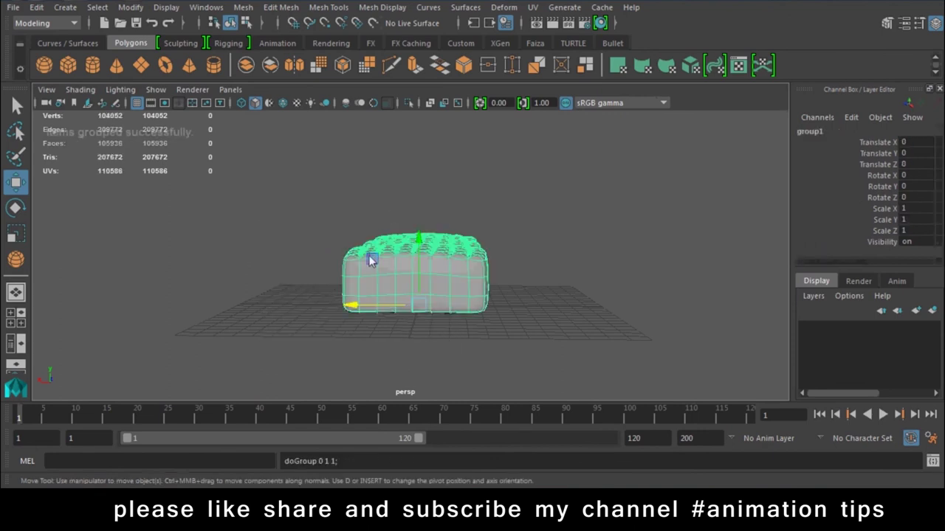
drag(372, 305, 238, 306)
key(ctrl+z)
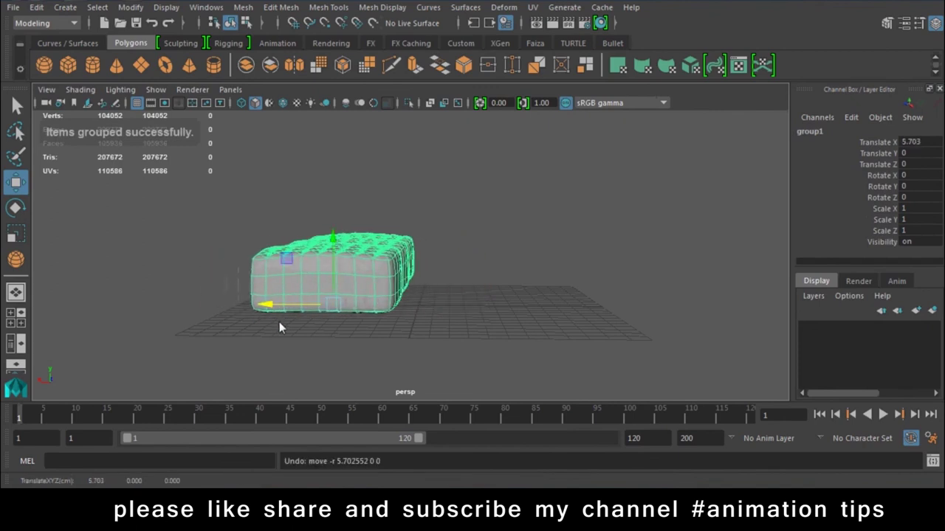
key(ctrl+z)
key(ctrl+z)
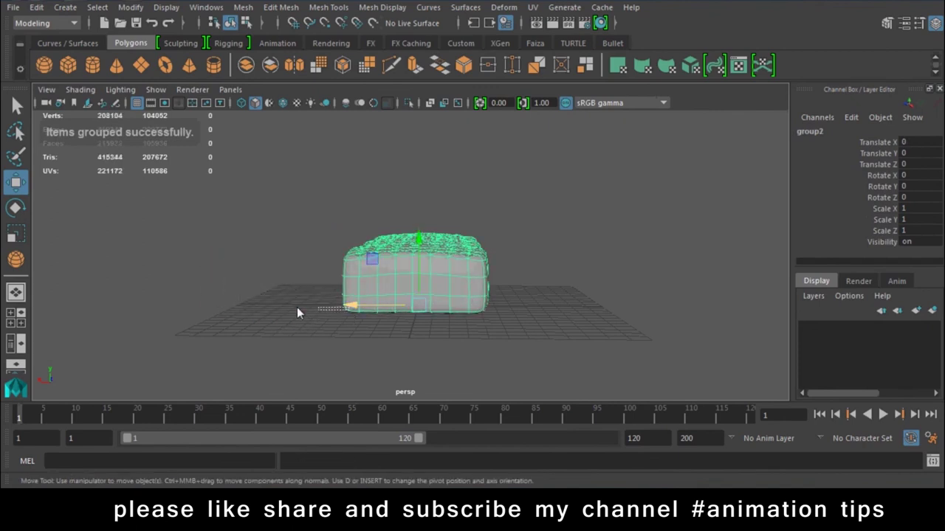
key(ctrl+z)
key(ctrl+z)
drag(353, 310, 225, 308)
Rotate the copy upright to 81.287 on Z and raise it to Translate Y 3.811.
key(e)
mouse_move(327, 268)
mouse_down()
mouse_move(436, 418)
mouse_move(395, 384)
mouse_up()
key(q)
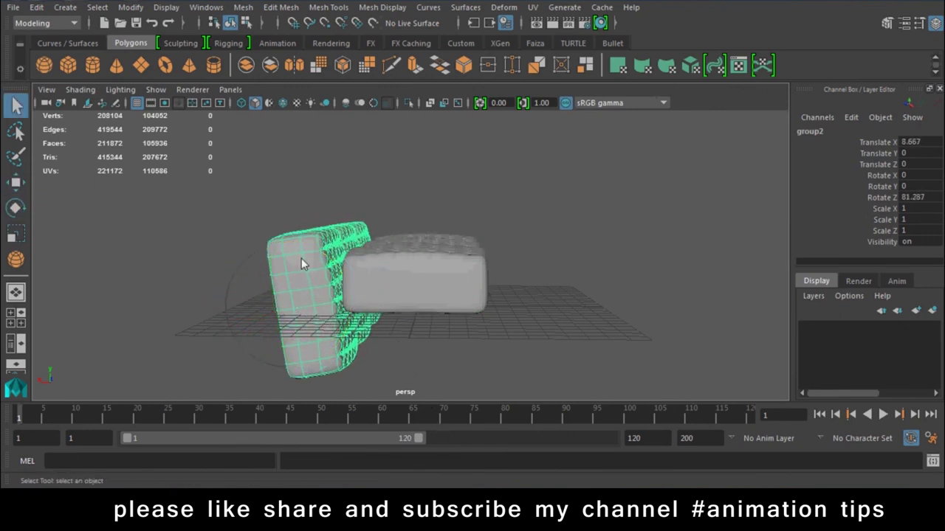
key(w)
drag(309, 192, 309, 181)
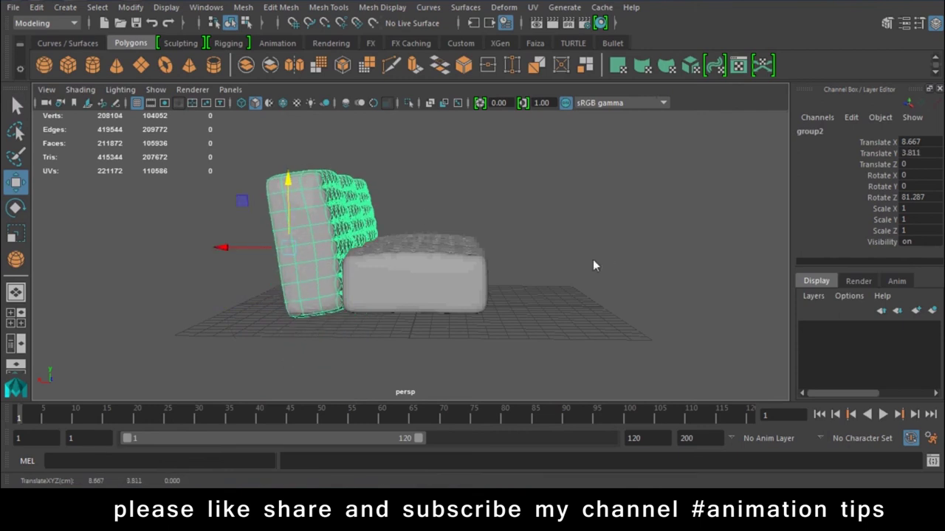
Slide the backrest along X to 7.887 so it sits snug against the seats.
alt+drag(515, 379, 677, 226)
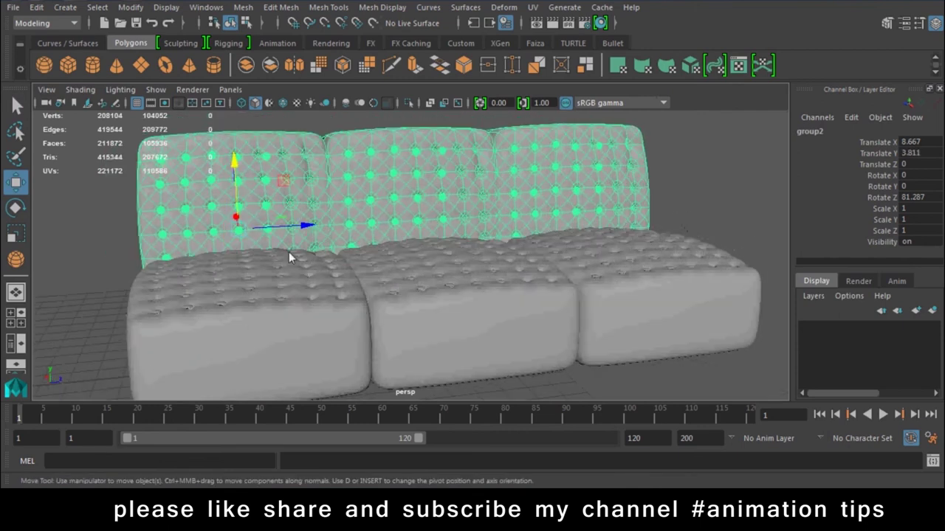
alt+drag(243, 245, 188, 267)
middle_drag(126, 251, 136, 253)
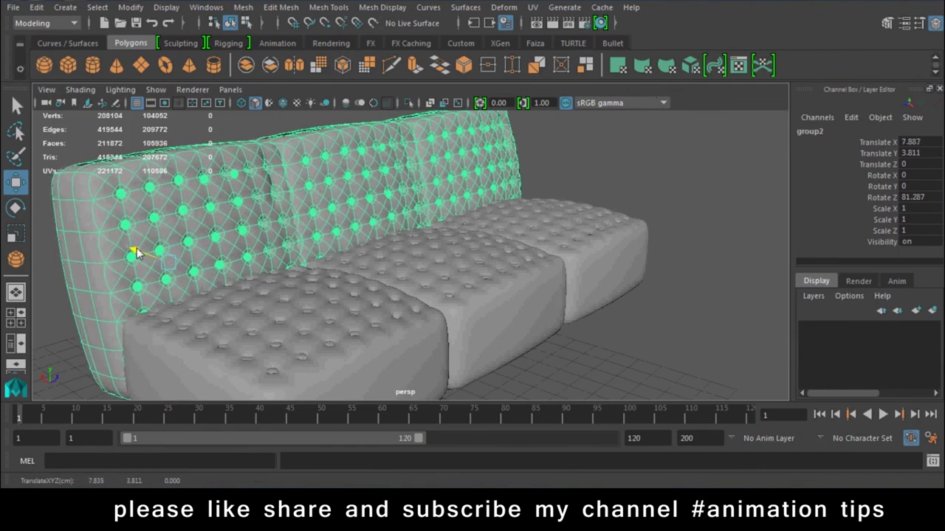
click(638, 175)
mouse_move(638, 175)
alt+mouse_down()
mouse_move(527, 243)
mouse_move(591, 293)
alt+mouse_up()
Orbit and dolly around the sofa to inspect the backrest tufts and view it from above.
scroll(534, 262, up, 5)
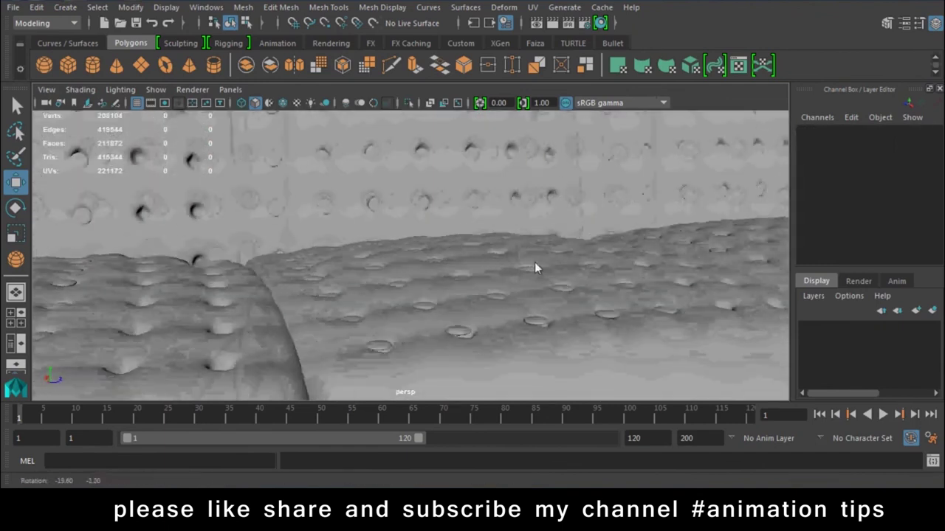
scroll(415, 263, down, 5)
alt+drag(404, 227, 369, 158)
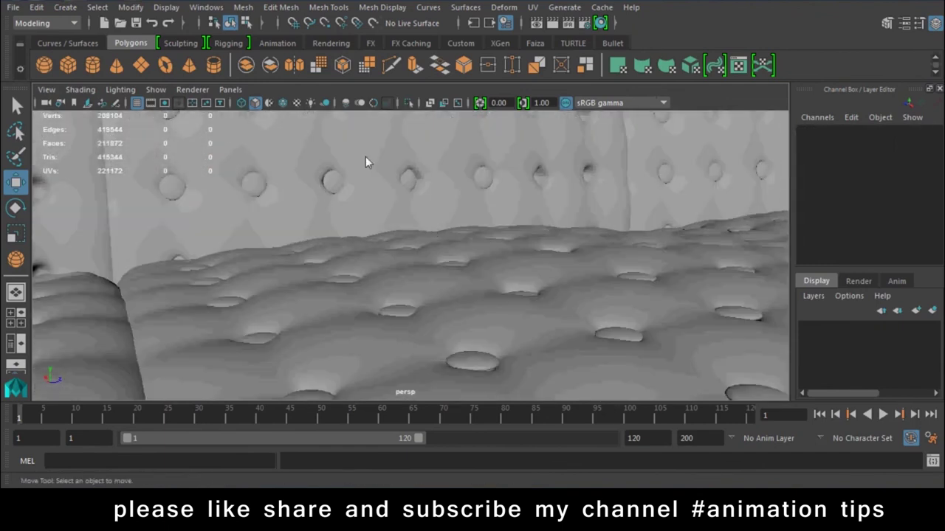
scroll(347, 270, up, 5)
alt+drag(347, 270, 374, 230)
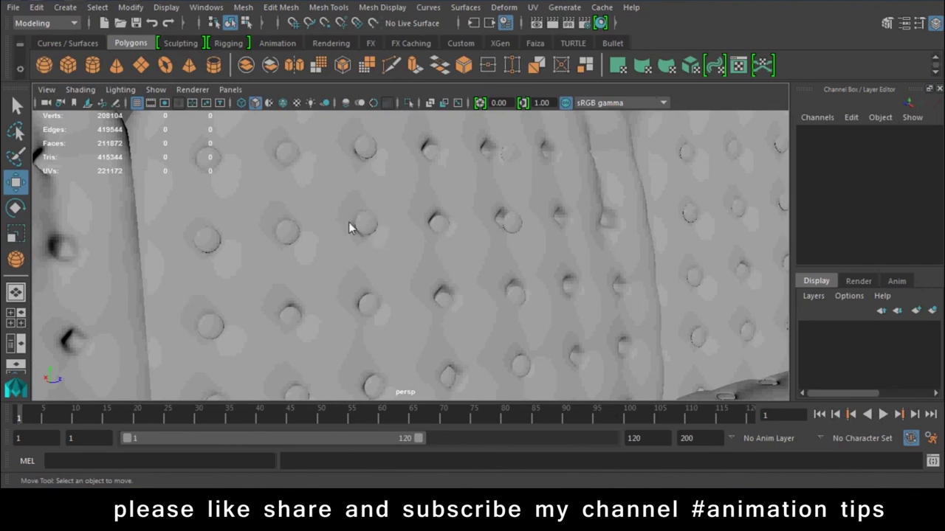
mouse_move(417, 266)
alt+right_down()
mouse_move(211, 247)
mouse_move(301, 301)
mouse_move(401, 253)
mouse_move(281, 216)
alt+right_up()
mouse_move(281, 216)
alt+mouse_down()
mouse_move(509, 401)
mouse_move(443, 337)
mouse_move(480, 331)
mouse_move(433, 318)
mouse_move(484, 308)
alt+mouse_up()
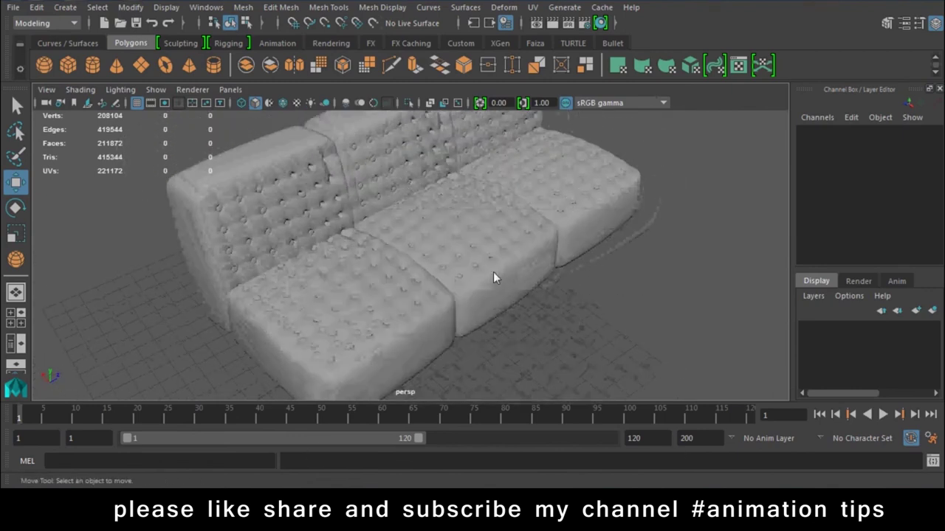
Switch the viewport to the Left orthographic view and zoom out on the sofa.
key(space)
key(space)
key(space)
click(488, 249)
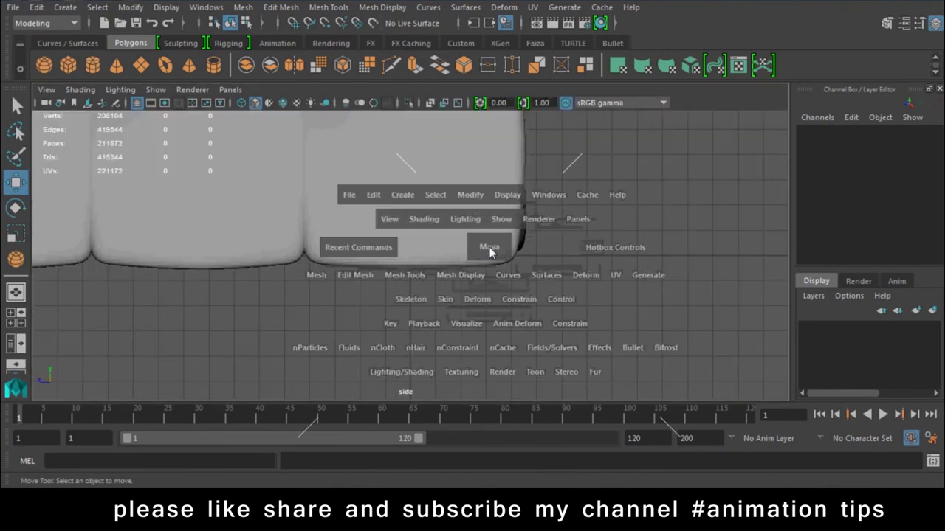
click(489, 251)
key(space)
mouse_move(478, 253)
mouse_down()
mouse_move(428, 227)
mouse_move(458, 194)
mouse_up()
click(430, 236)
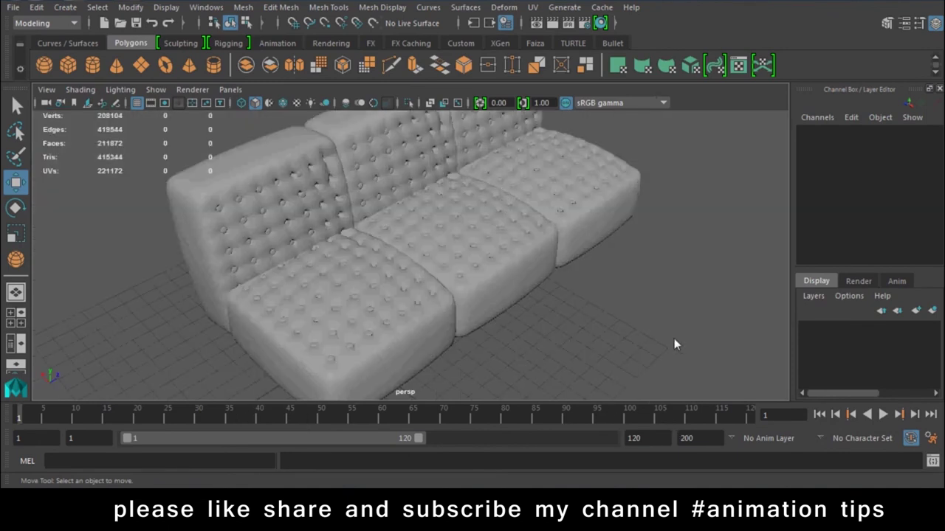
key(space)
key(space)
key(space)
key(space)
key(space)
key(space)
click(674, 338)
key(space)
drag(674, 338, 622, 315)
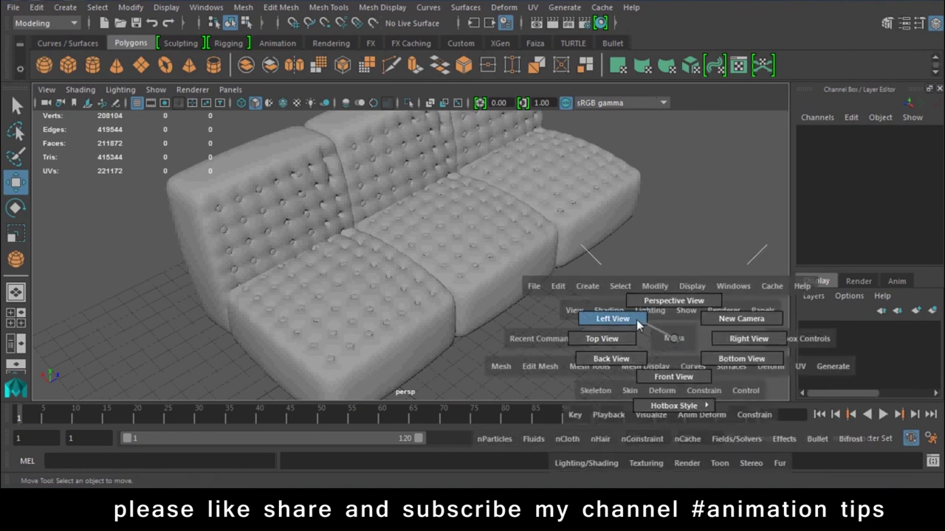
scroll(621, 316, down, 2)
scroll(591, 309, down, 3)
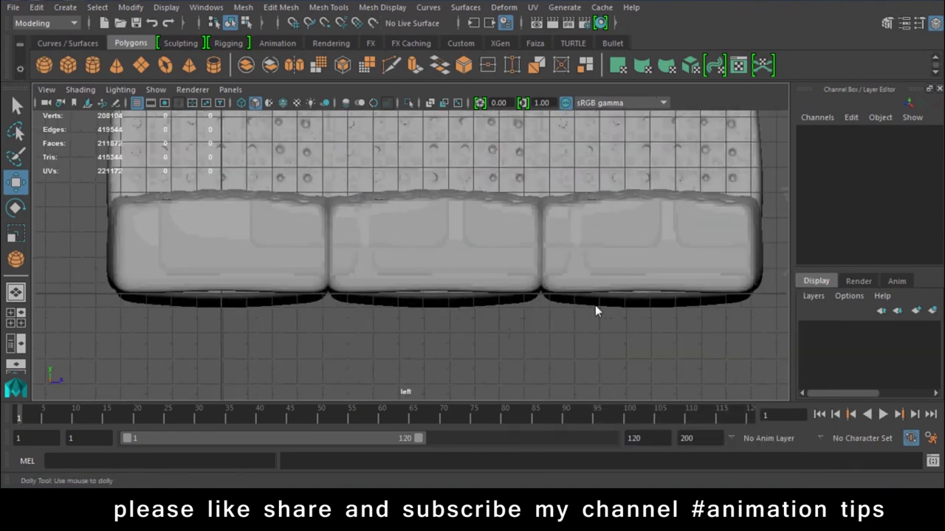
scroll(517, 317, down, 2)
Return to Perspective view, orbit to face the sofa and dolly out to fit it all.
key(space)
mouse_move(539, 174)
mouse_down()
mouse_move(543, 140)
mouse_move(566, 327)
mouse_move(344, 301)
mouse_move(249, 214)
mouse_move(538, 321)
mouse_move(639, 272)
mouse_move(413, 150)
mouse_move(205, 147)
mouse_move(317, 338)
mouse_move(563, 269)
mouse_up()
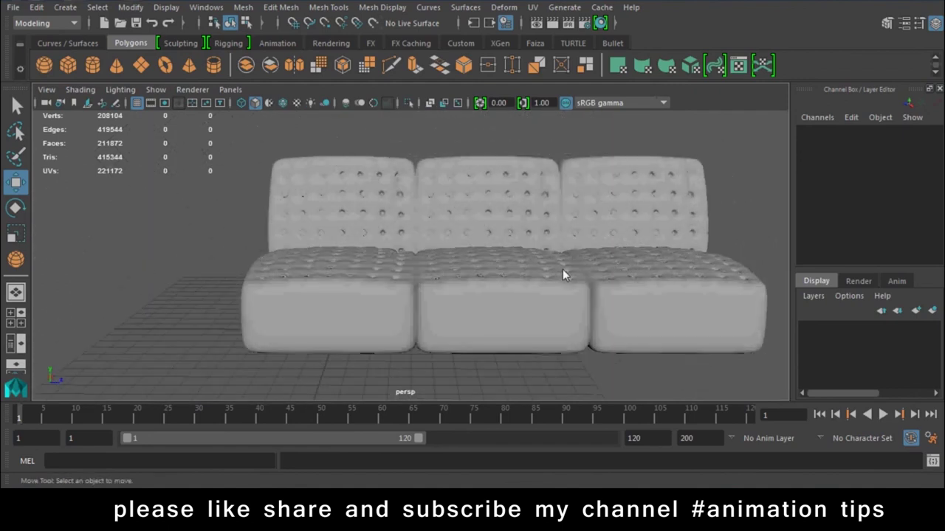
alt+right_drag(593, 289, 457, 273)
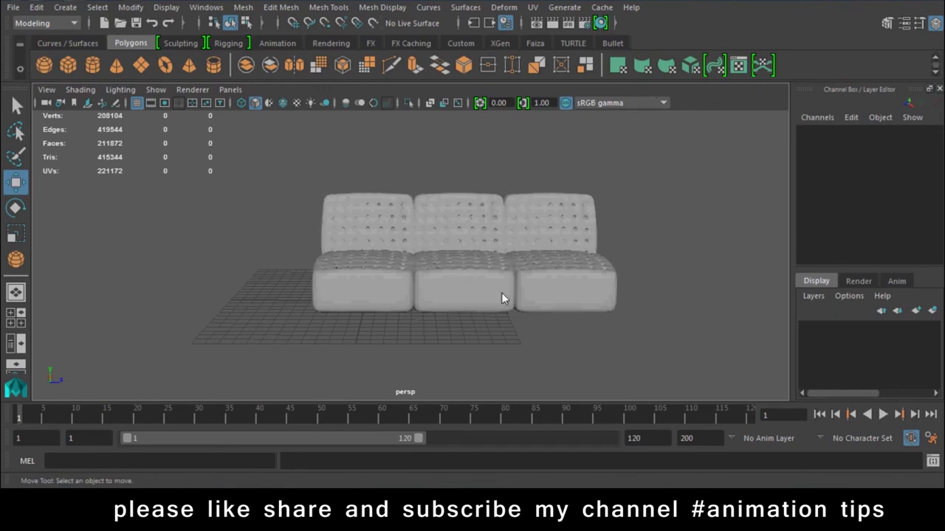
click(826, 517)
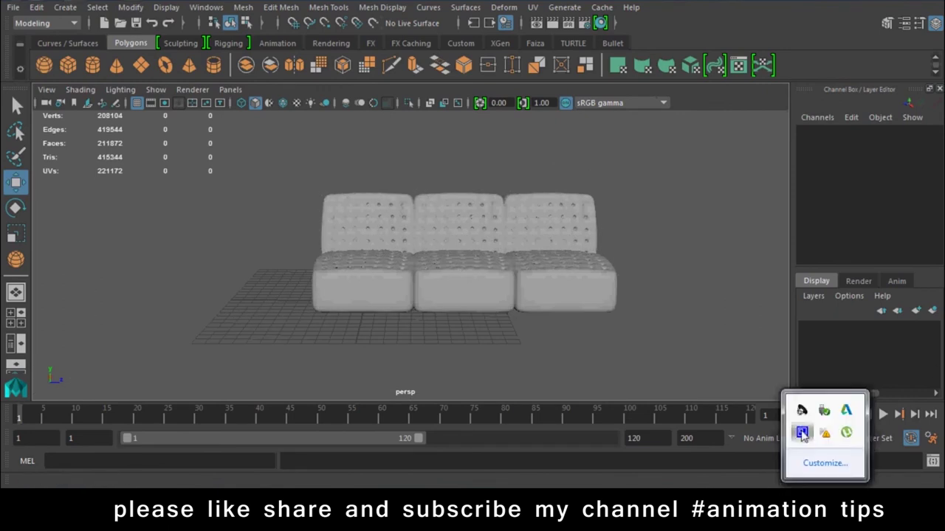
click(802, 433)
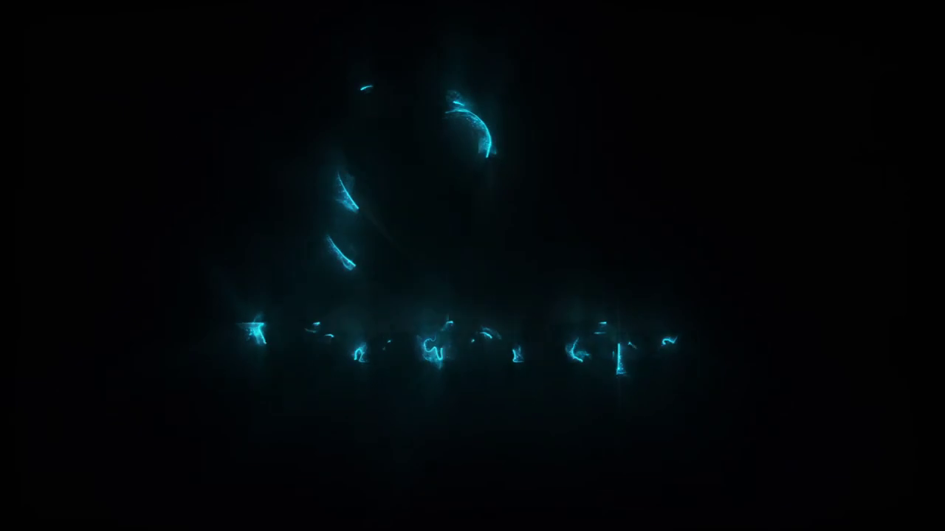